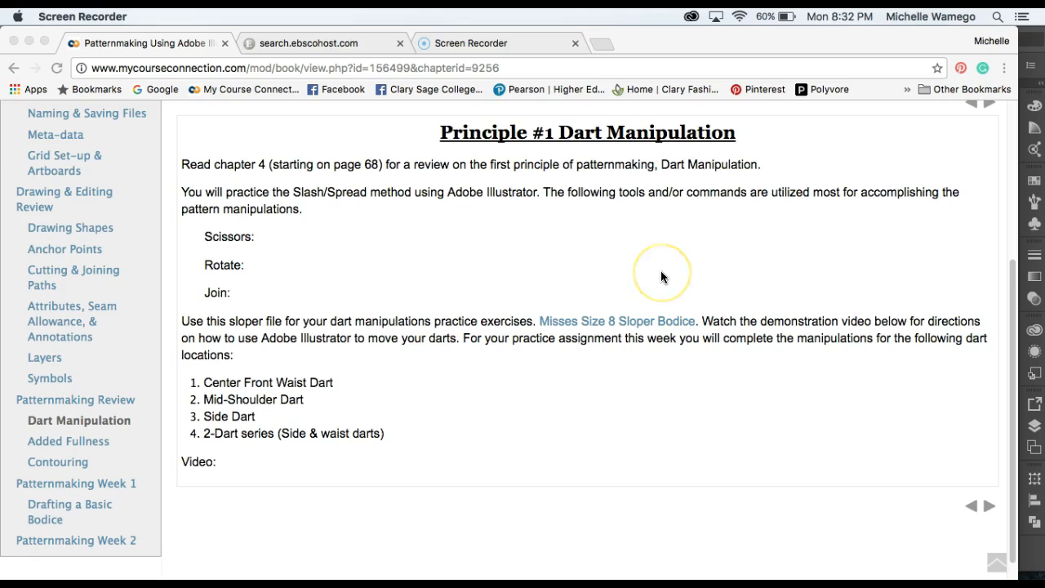
Switch to Adobe Illustrator, where the Size 8 Sloper Bodice file is open.
{"action": "left_click", "coordinate": [626, 246]}
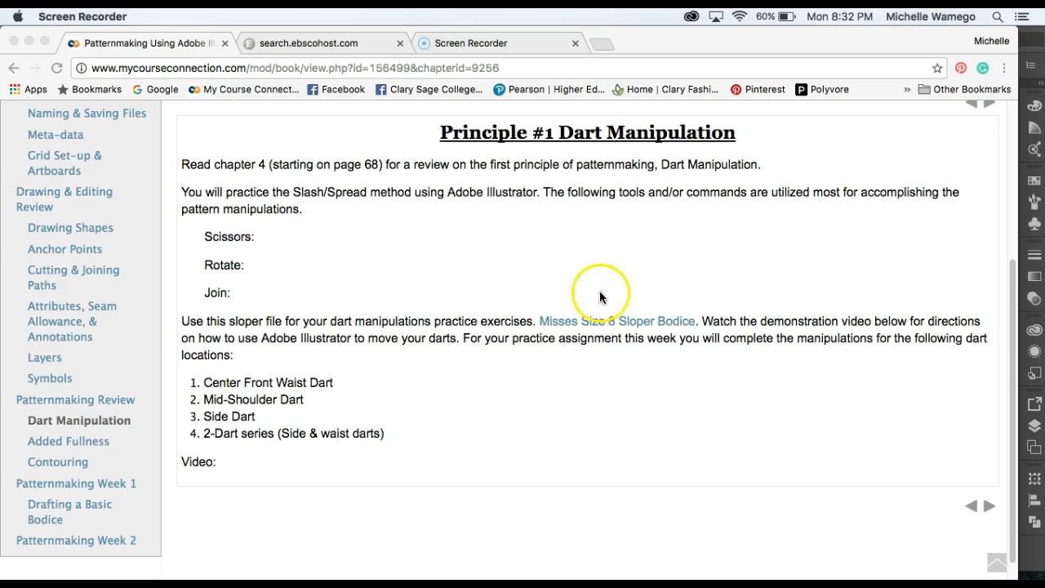
{"action": "left_click", "coordinate": [843, 245]}
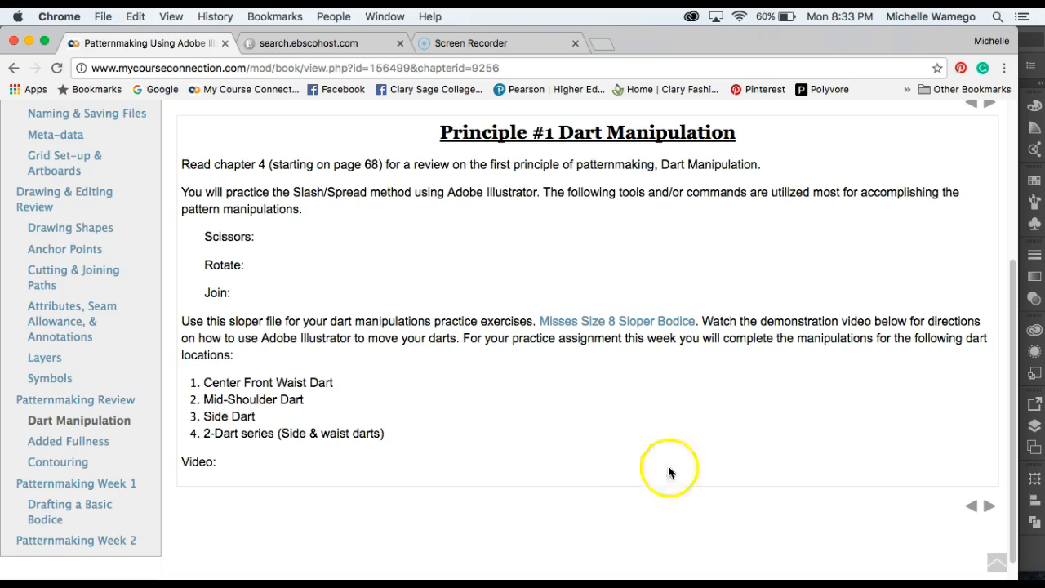
{"action": "mouse_move", "coordinate": [690, 573]}
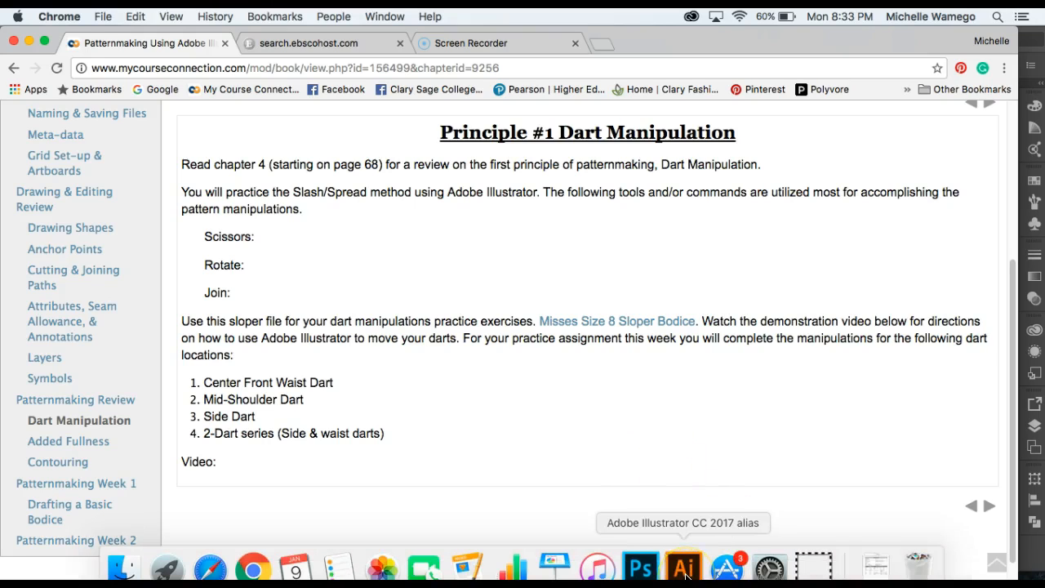
{"action": "left_click", "coordinate": [686, 573]}
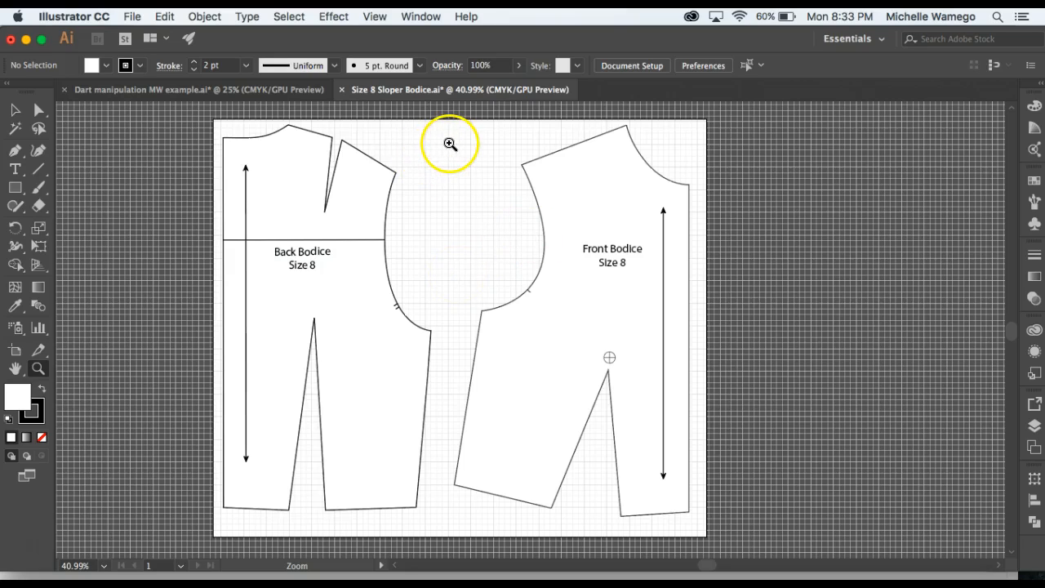
Save the sloper as a new Illustrator file named "dart manipulation MW" in the Patternmaking folder, keeping the default Illustrator options.
{"action": "left_click", "coordinate": [132, 17]}
{"action": "left_click", "coordinate": [156, 149]}
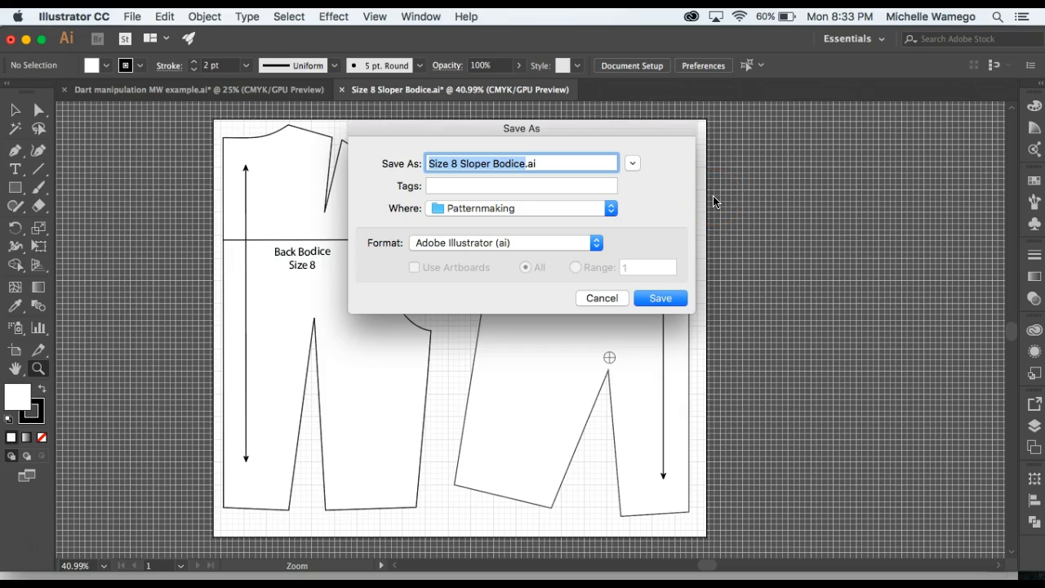
{"action": "type", "text": "dart manipulation"}
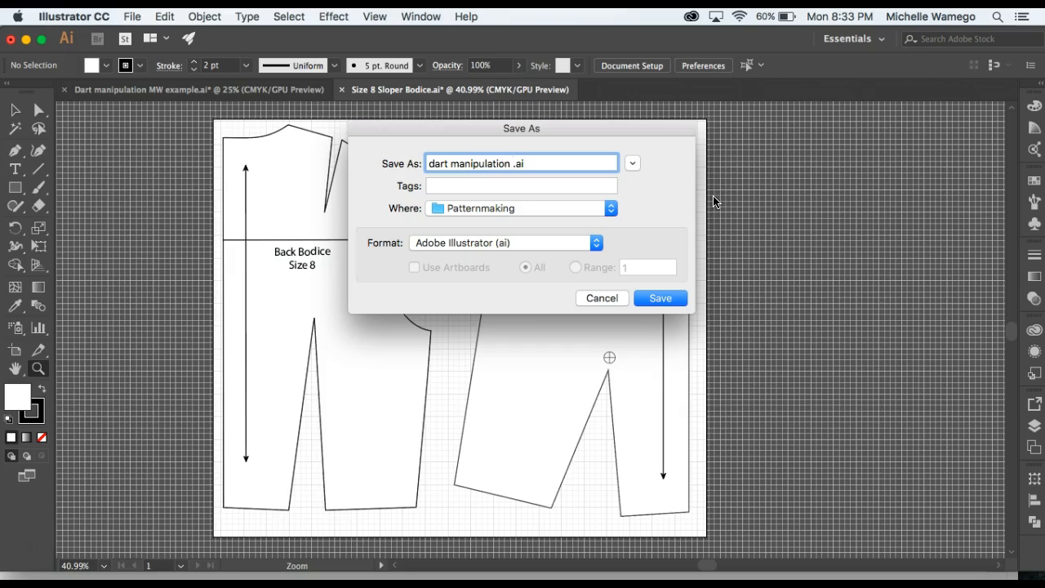
{"action": "type", "text": " MW"}
{"action": "left_click", "coordinate": [674, 298]}
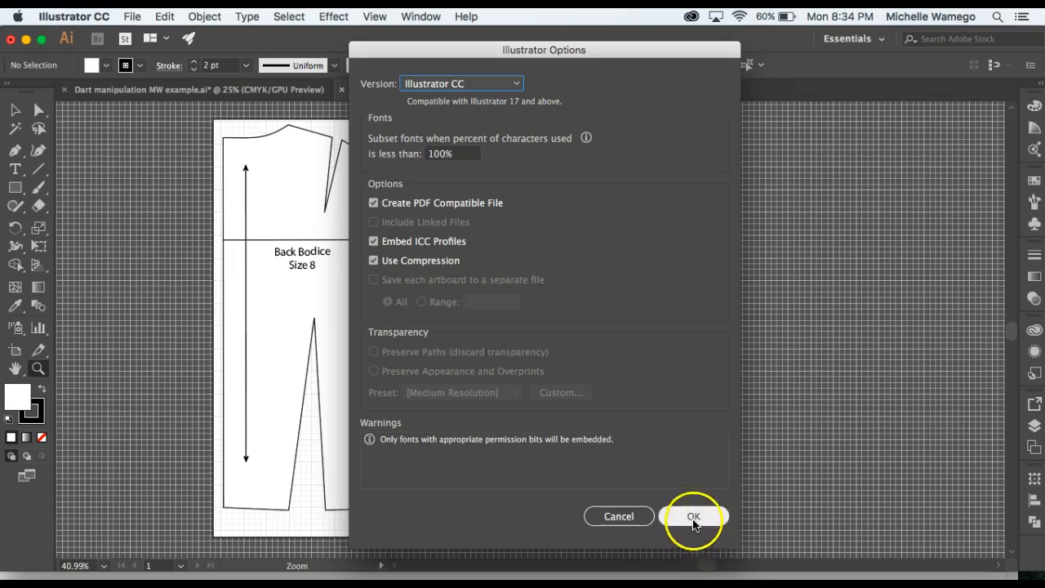
{"action": "left_click", "coordinate": [692, 516]}
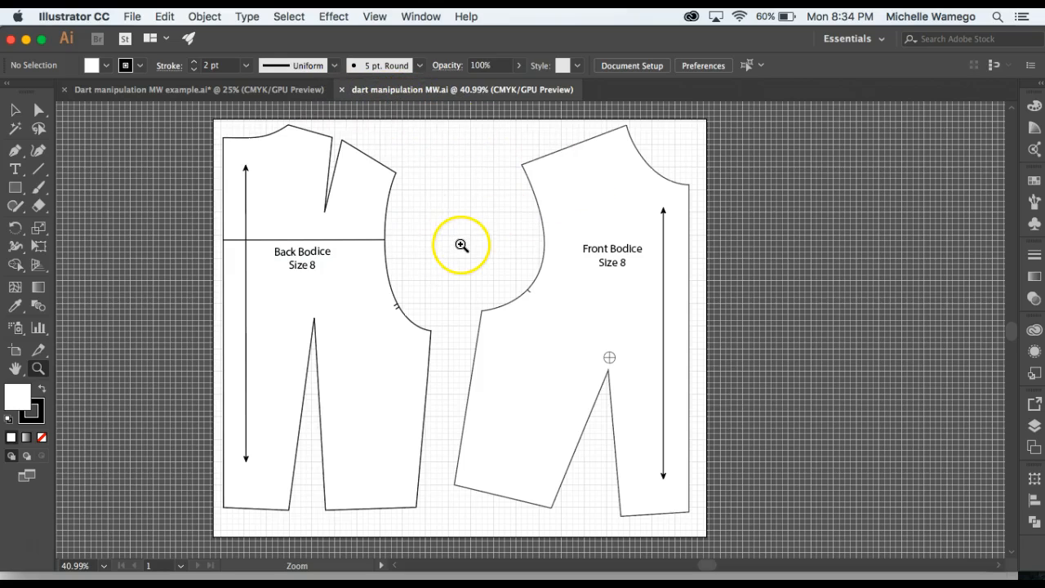
Delete the Back Bodice group so that only the front bodice pattern piece is left.
{"action": "left_click", "coordinate": [16, 110]}
{"action": "left_click", "coordinate": [372, 324]}
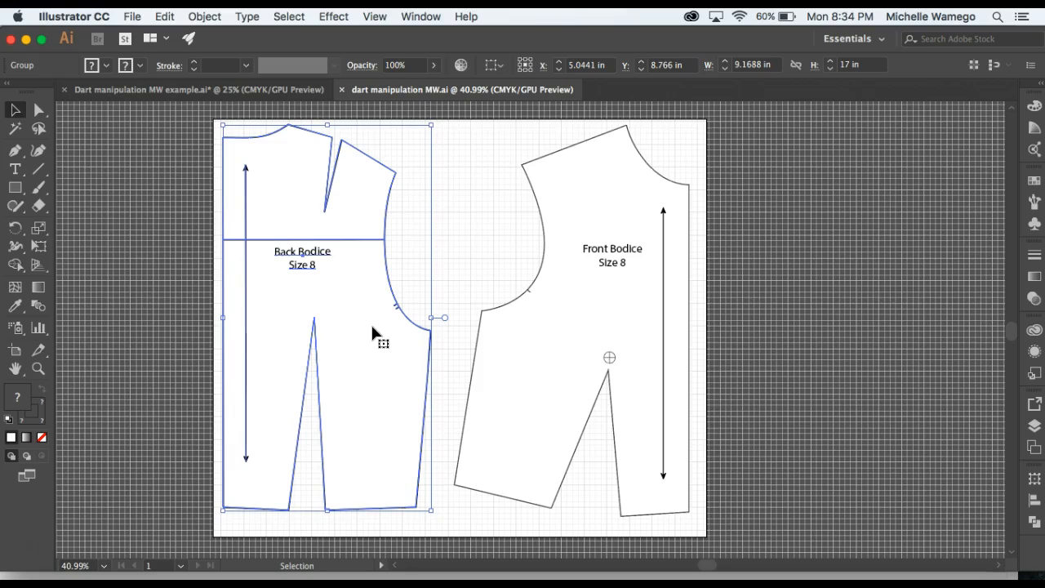
{"action": "key", "text": "Delete"}
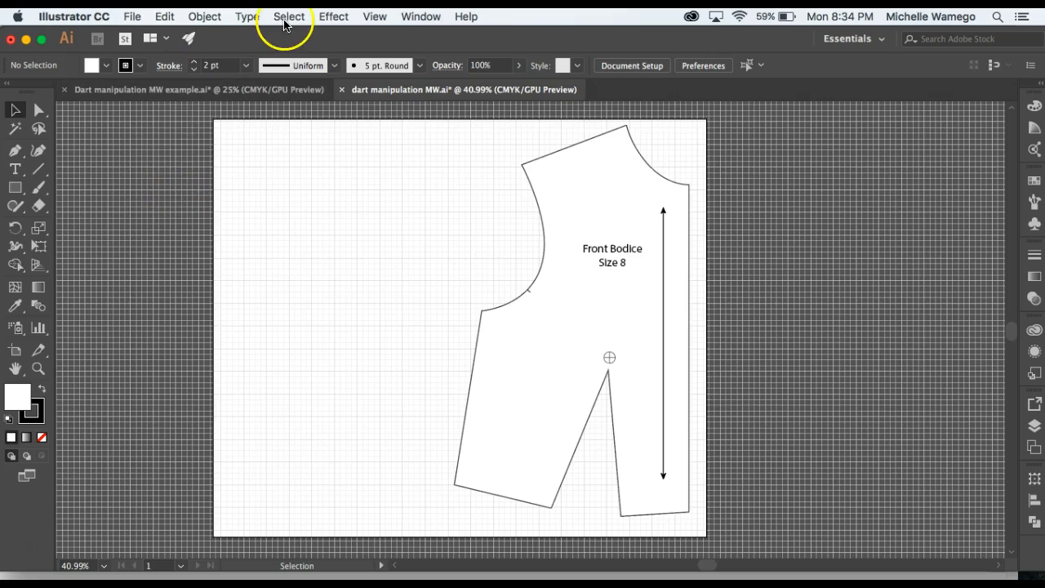
Resize Artboard 1 to a width of 14 in and a height of 20 in through its artboard options.
{"action": "left_click", "coordinate": [415, 18]}
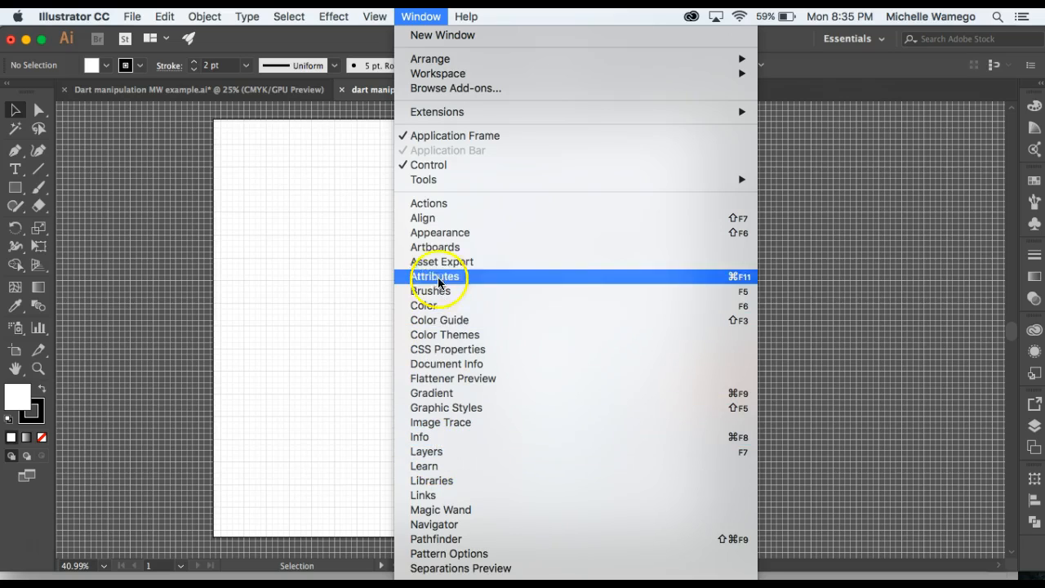
{"action": "left_click", "coordinate": [439, 254]}
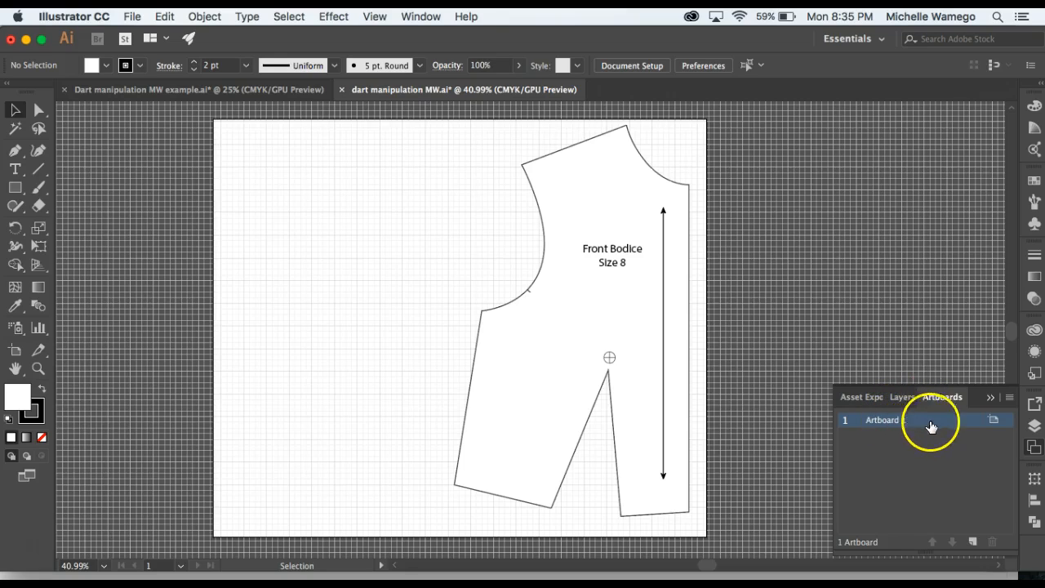
{"action": "left_click", "coordinate": [994, 423]}
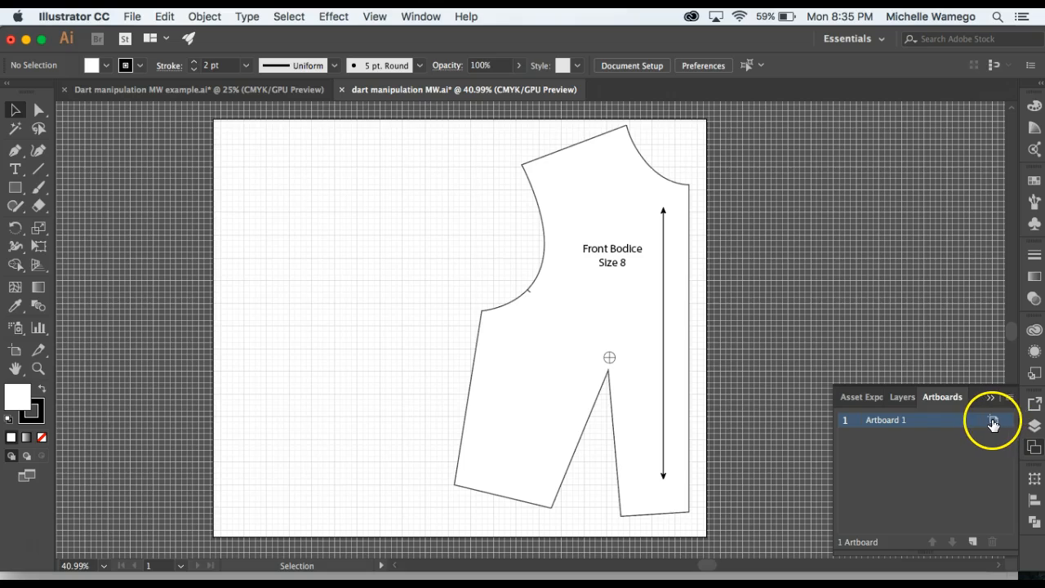
{"action": "left_click", "coordinate": [994, 422]}
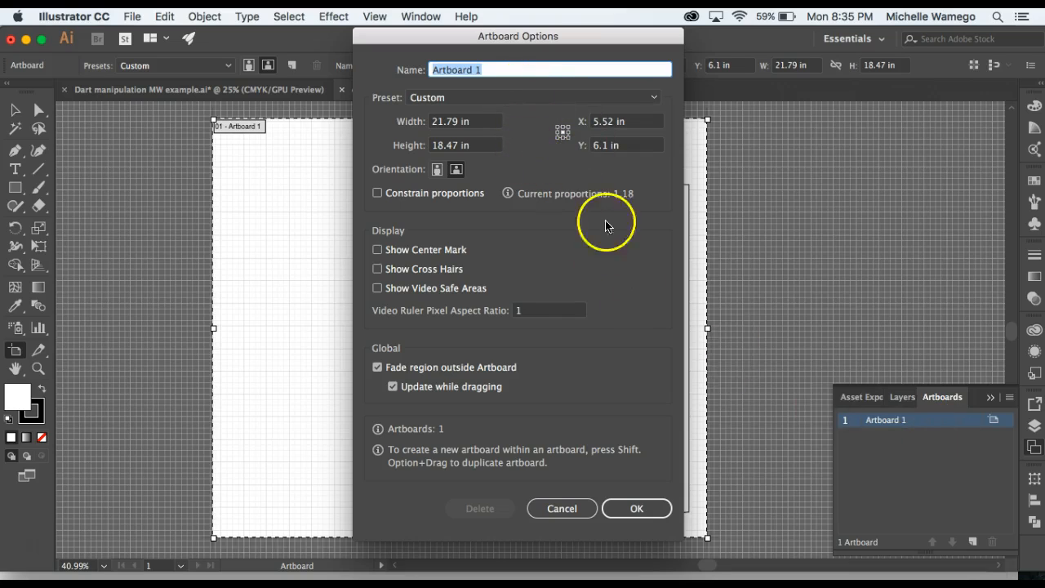
{"action": "left_click", "coordinate": [450, 128]}
{"action": "type", "text": "14"}
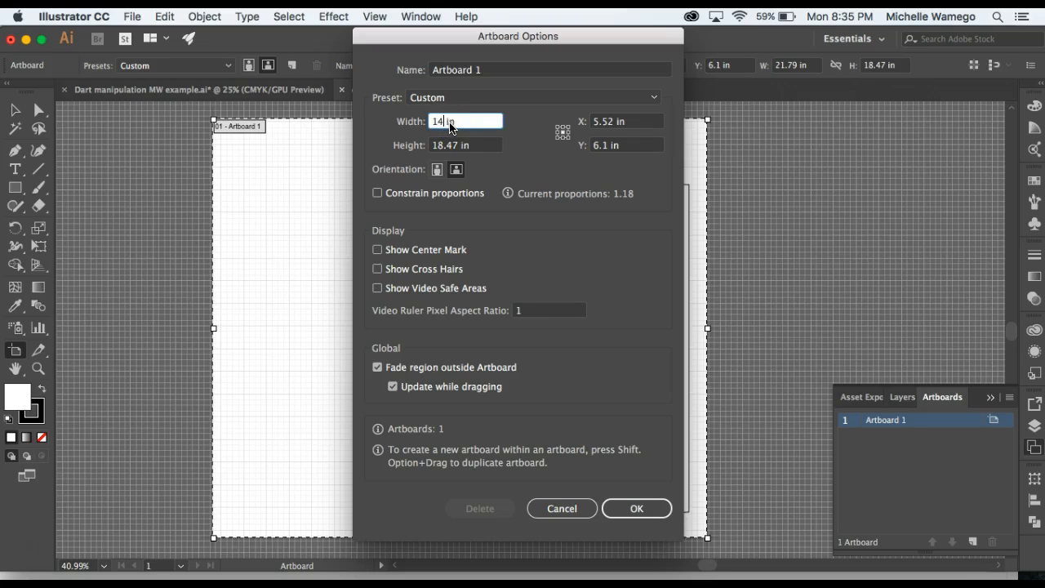
{"action": "left_click", "coordinate": [444, 144]}
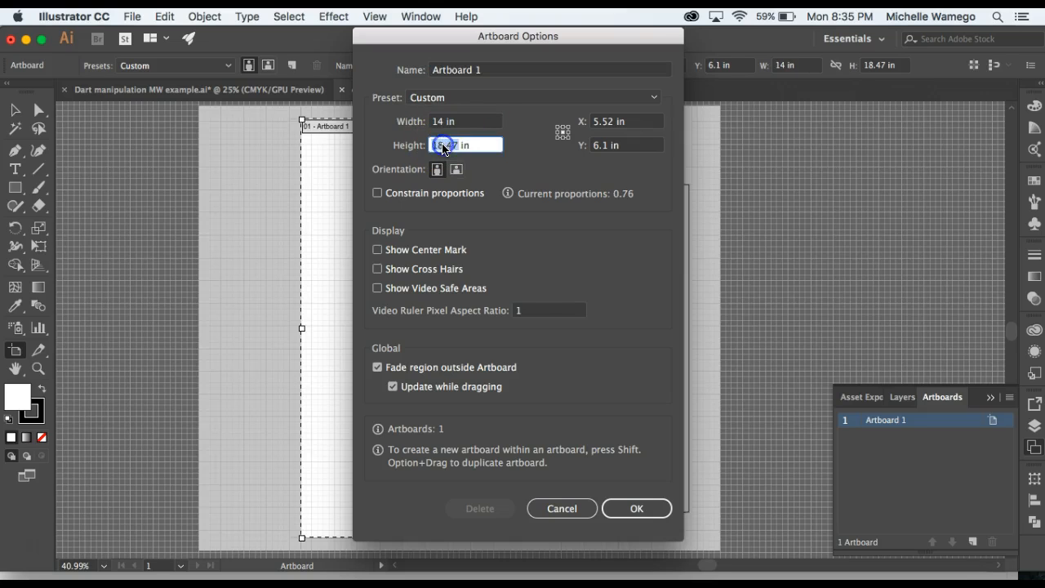
{"action": "type", "text": "20"}
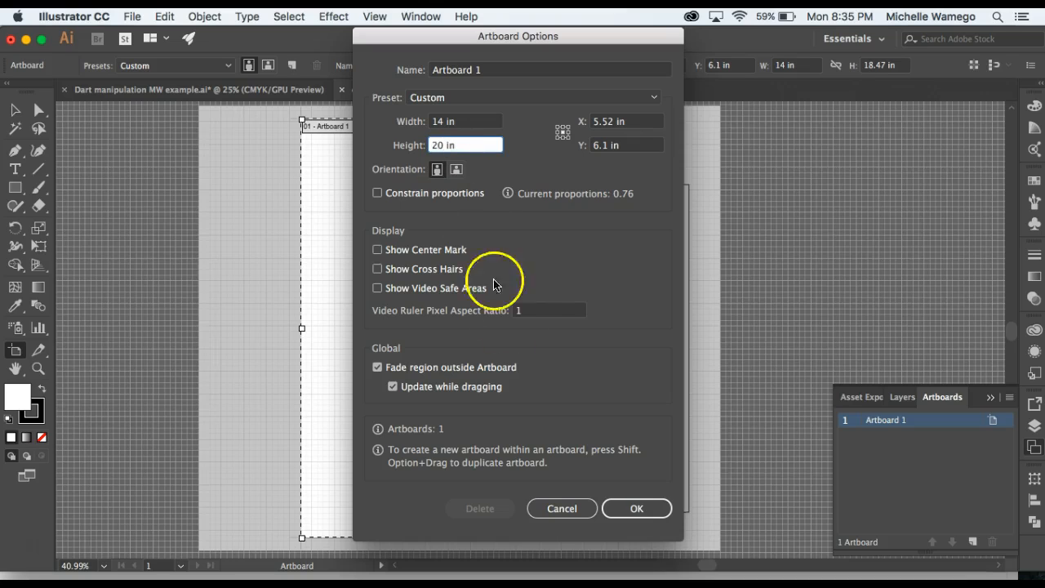
{"action": "left_click", "coordinate": [627, 510]}
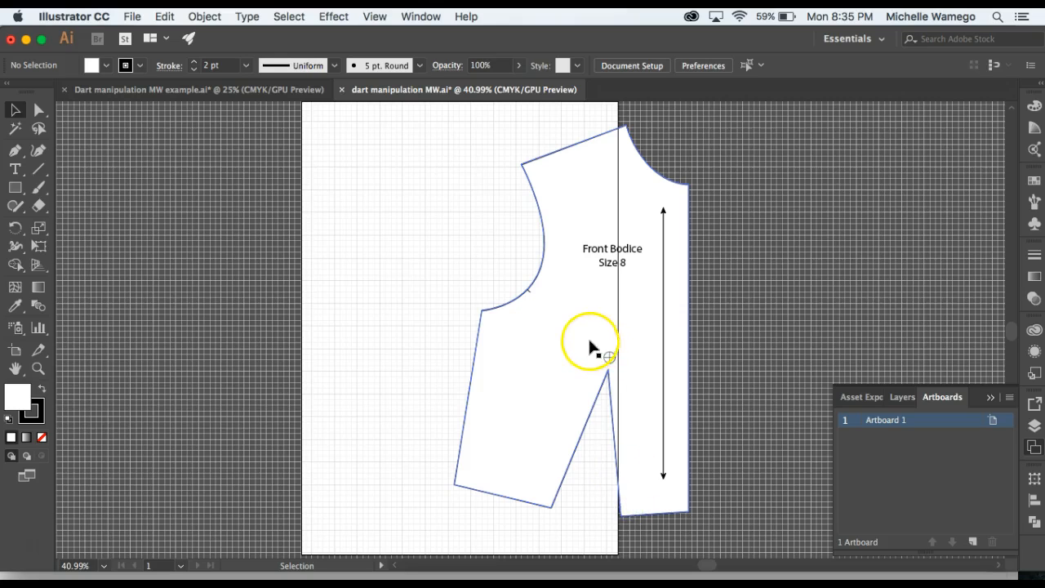
Move the Front Bodice group onto the artboard and align its center front neck corner with a grid intersection.
{"action": "left_click", "coordinate": [417, 298]}
{"action": "left_click_drag", "start_coordinate": [641, 317], "coordinate": [536, 315]}
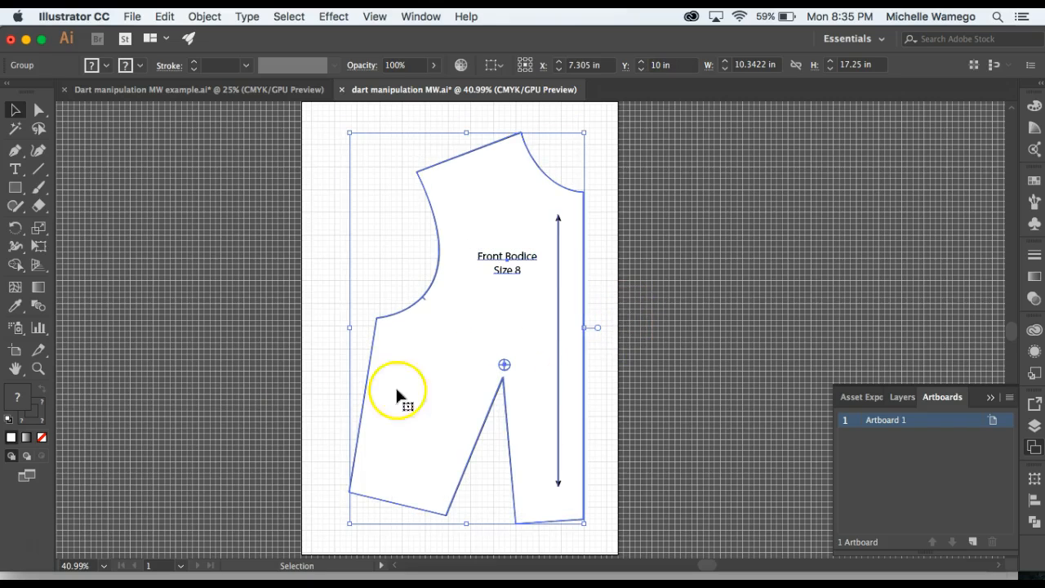
{"action": "left_click", "coordinate": [38, 369]}
{"action": "left_click", "coordinate": [555, 280]}
{"action": "left_click", "coordinate": [550, 289]}
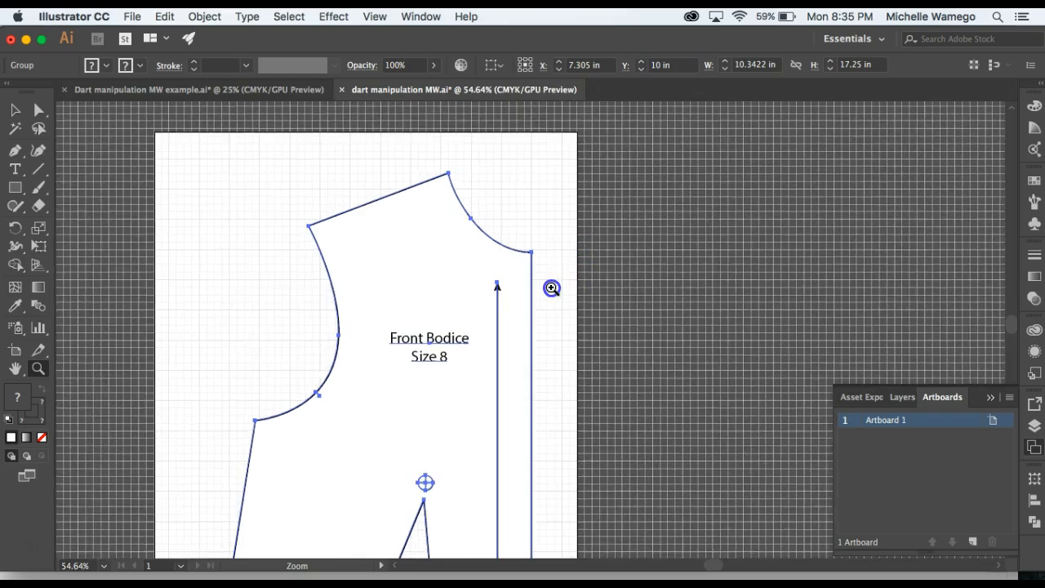
{"action": "left_click", "coordinate": [550, 289]}
{"action": "left_click", "coordinate": [508, 338]}
{"action": "left_click", "coordinate": [15, 110]}
{"action": "left_click", "coordinate": [445, 400]}
{"action": "left_click_drag", "start_coordinate": [441, 399], "coordinate": [444, 387]}
{"action": "left_click", "coordinate": [509, 324]}
{"action": "left_click", "coordinate": [454, 354]}
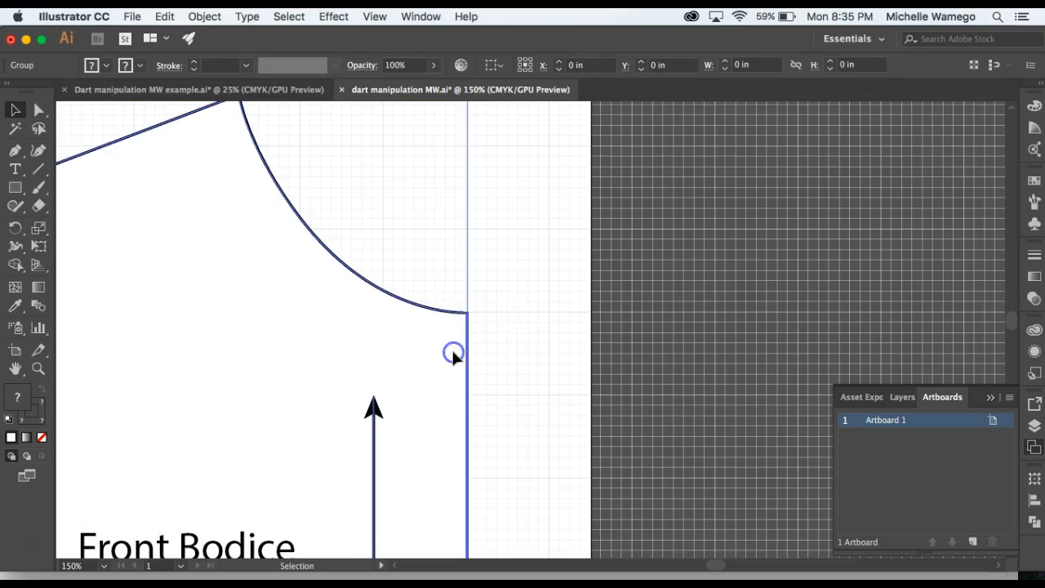
{"action": "left_click", "coordinate": [497, 363]}
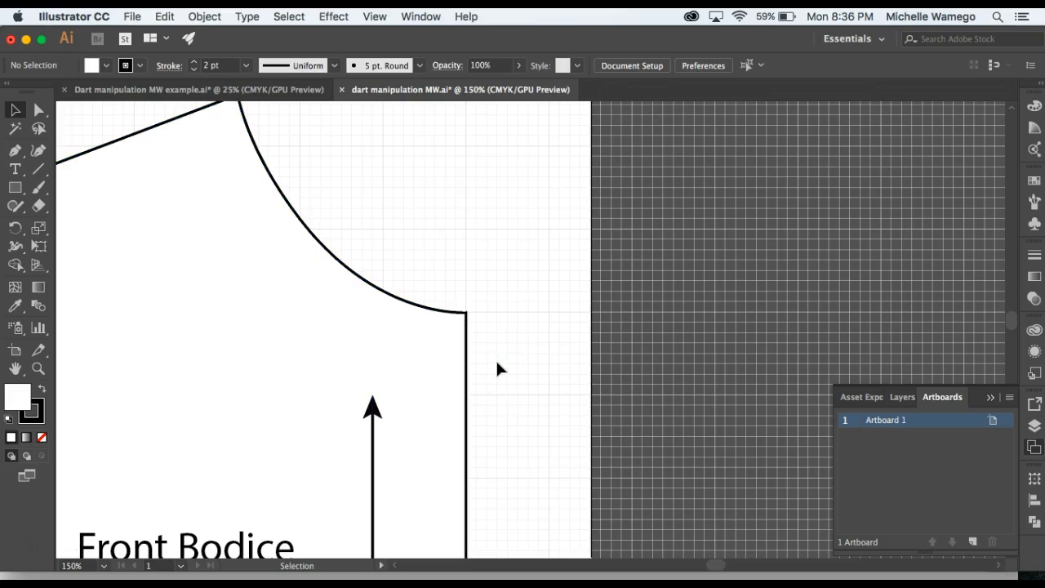
Add the title text "Center Front Waist Dart" at 48 pt in the empty area above the bodice's armhole.
{"action": "key", "text": "z"}
{"action": "left_click", "coordinate": [315, 356], "text": "alt"}
{"action": "left_click", "coordinate": [406, 361], "text": "alt"}
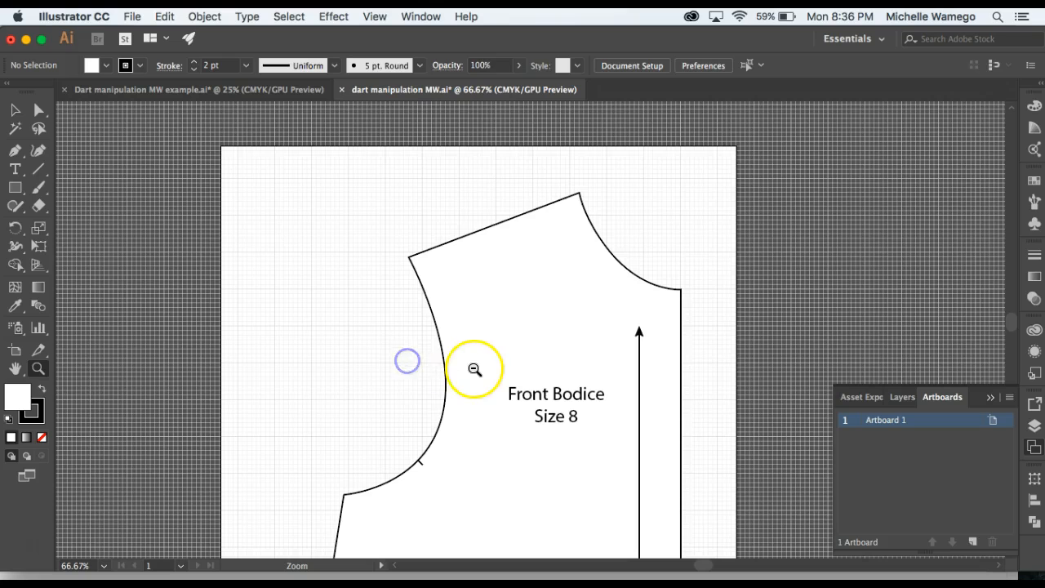
{"action": "left_click_drag", "start_coordinate": [475, 357], "coordinate": [509, 321]}
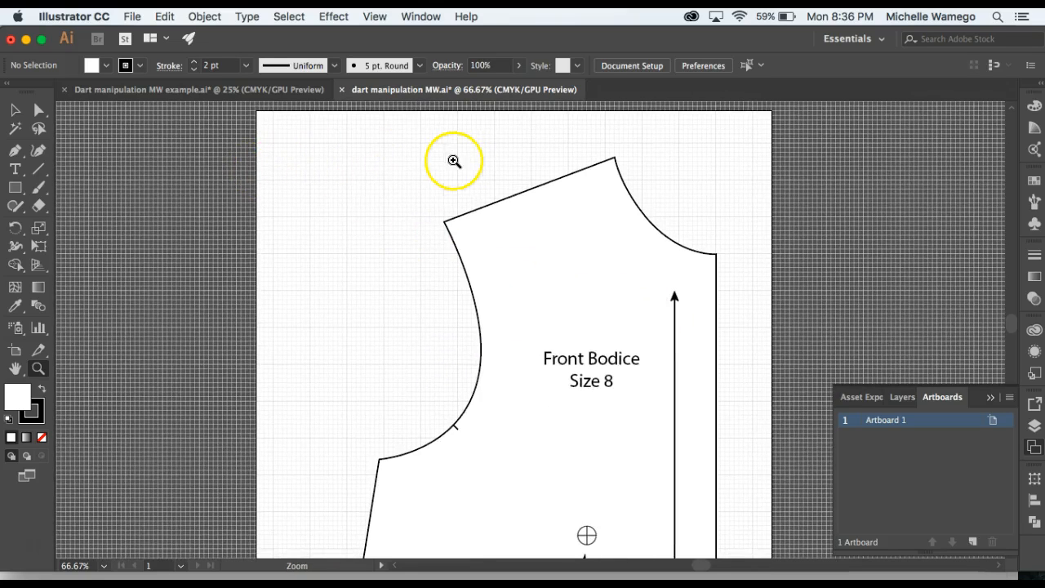
{"action": "left_click", "coordinate": [15, 169]}
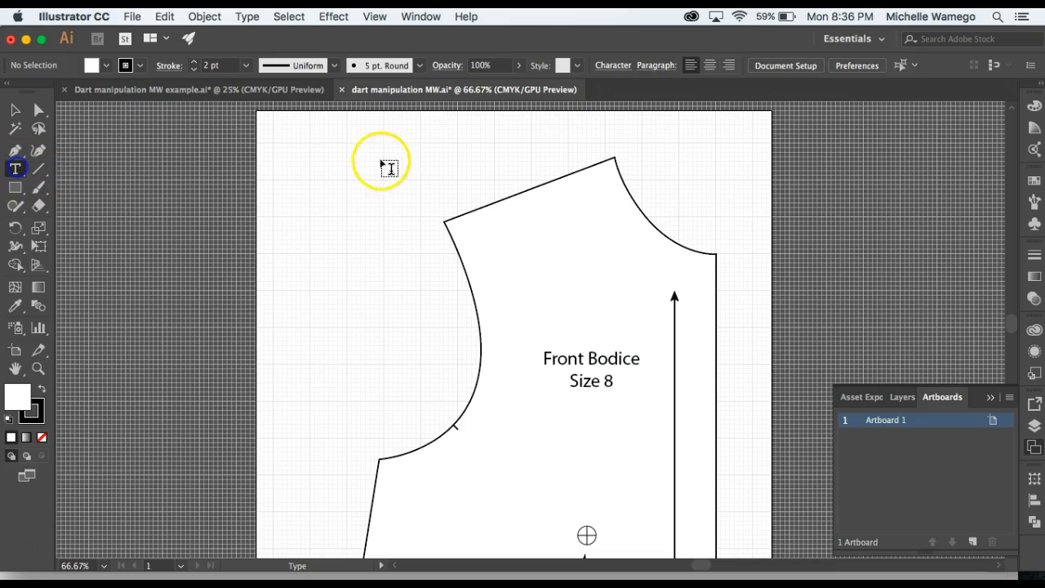
{"action": "left_click", "coordinate": [312, 181]}
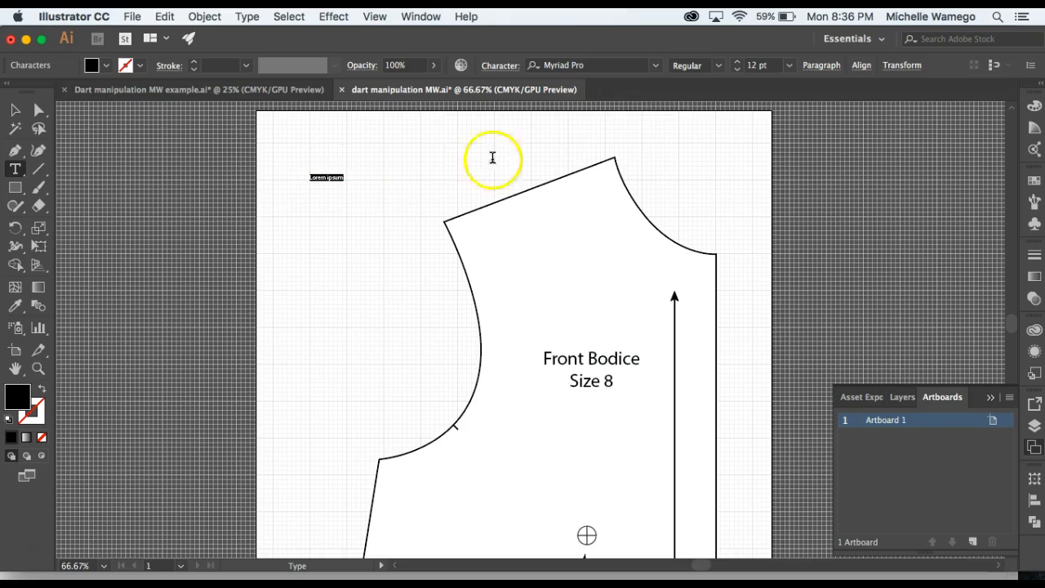
{"action": "left_click", "coordinate": [790, 66]}
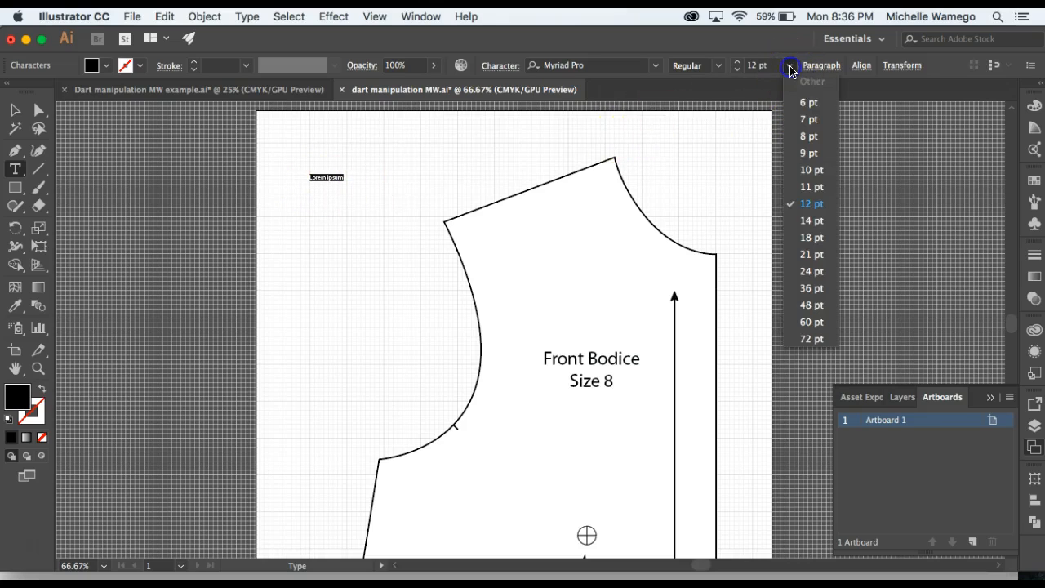
{"action": "left_click", "coordinate": [813, 324]}
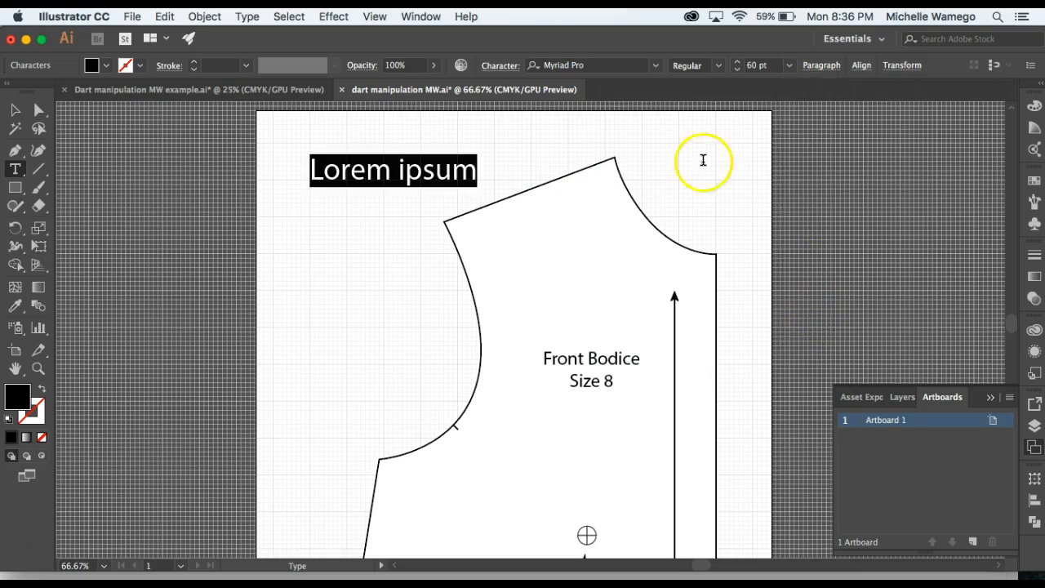
{"action": "left_click", "coordinate": [789, 65]}
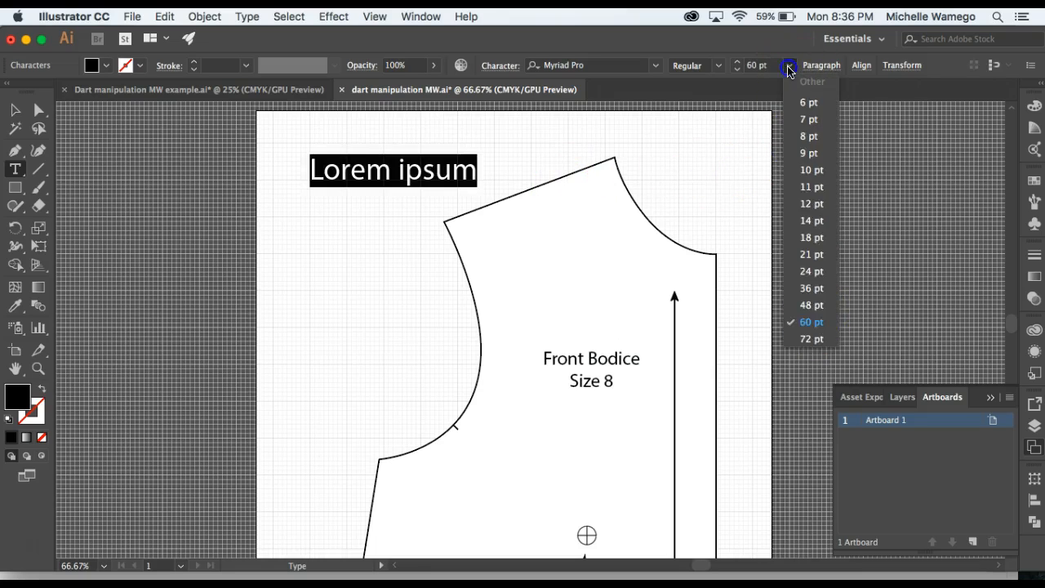
{"action": "left_click", "coordinate": [810, 305]}
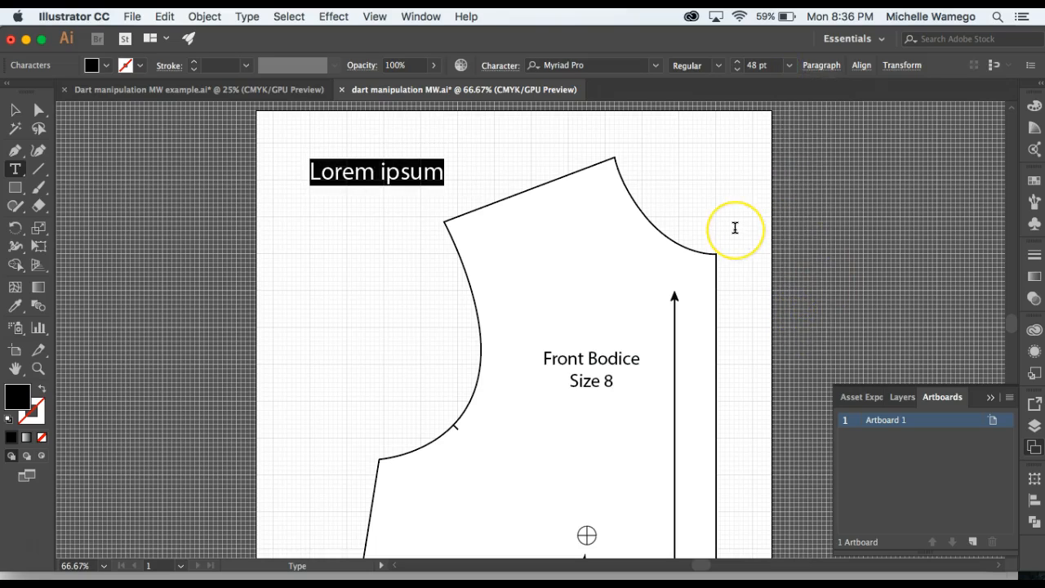
{"action": "type", "text": "Center Front Waist Dart"}
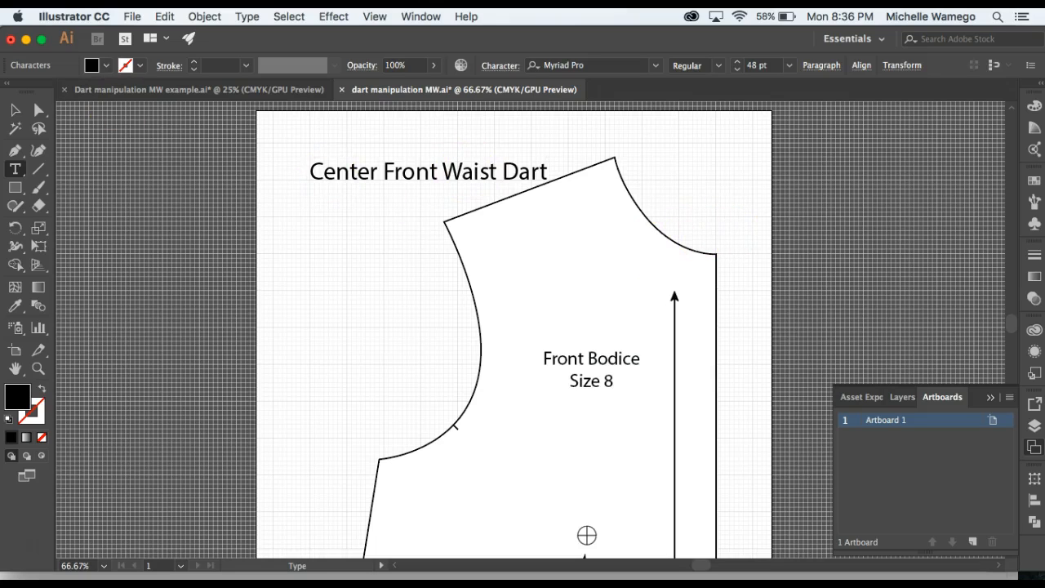
Move the "Center Front Waist Dart" title closer to the artboard's upper-left corner, clear of the shoulder line, and deselect it.
{"action": "left_click", "coordinate": [16, 111]}
{"action": "left_click", "coordinate": [310, 167]}
{"action": "left_click_drag", "start_coordinate": [404, 181], "coordinate": [390, 163]}
{"action": "left_click", "coordinate": [368, 214]}
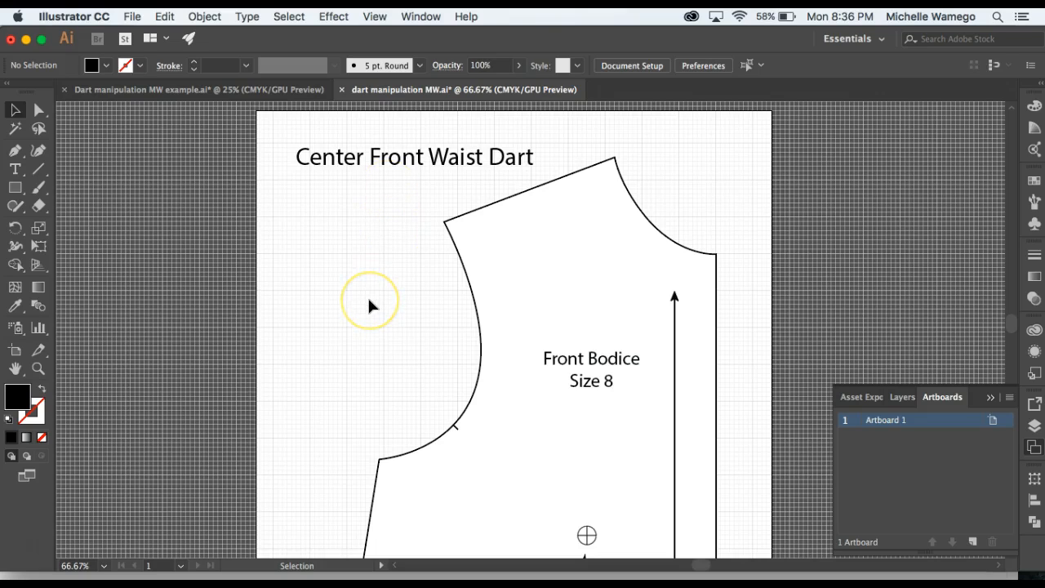
{"action": "key", "text": "z"}
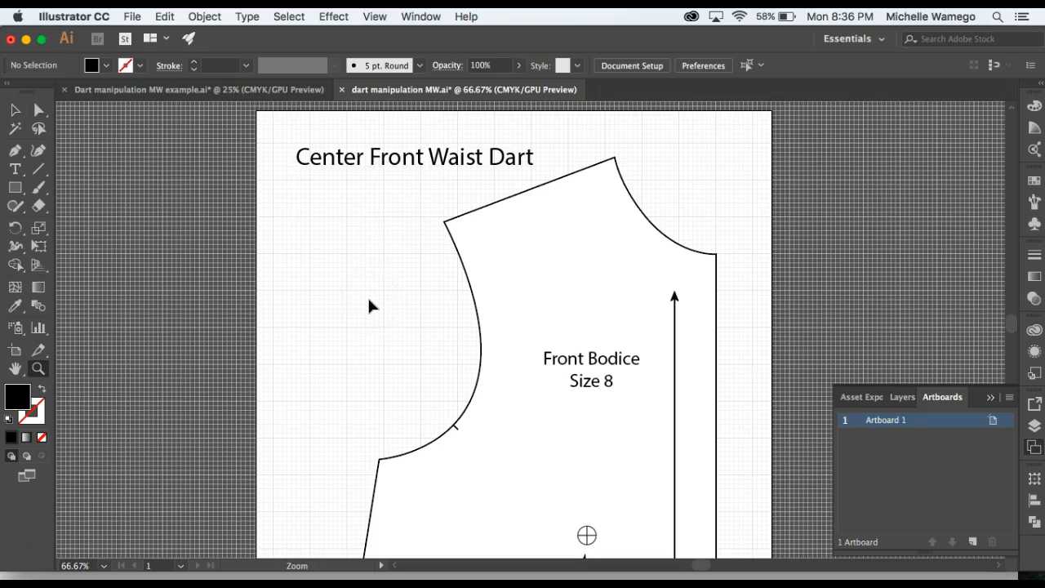
{"action": "left_click", "coordinate": [473, 378], "text": "alt"}
{"action": "left_click", "coordinate": [547, 389], "text": "alt"}
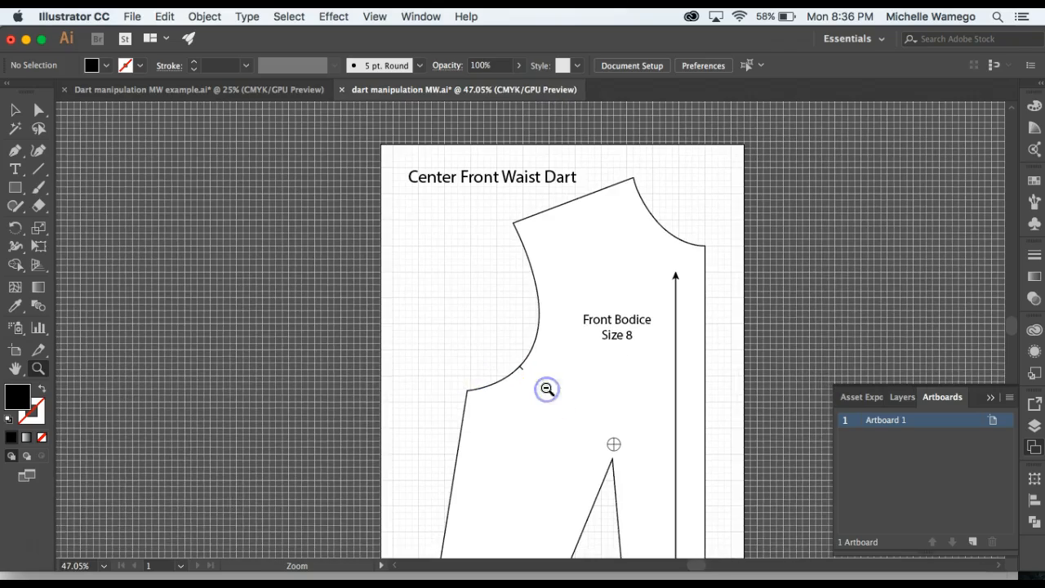
{"action": "left_click_drag", "start_coordinate": [590, 380], "coordinate": [451, 350]}
{"action": "left_click", "coordinate": [436, 353], "text": "alt"}
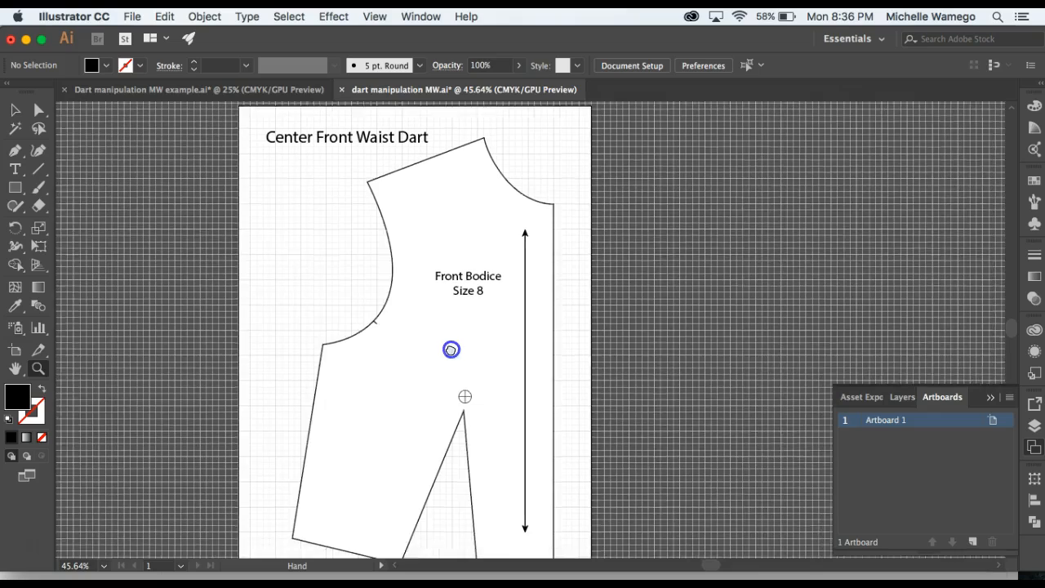
Add a second artboard of the same size beside Artboard 1.
{"action": "left_click", "coordinate": [451, 350], "text": "alt"}
{"action": "left_click", "coordinate": [447, 347], "text": "alt"}
{"action": "left_click_drag", "start_coordinate": [523, 352], "coordinate": [324, 335]}
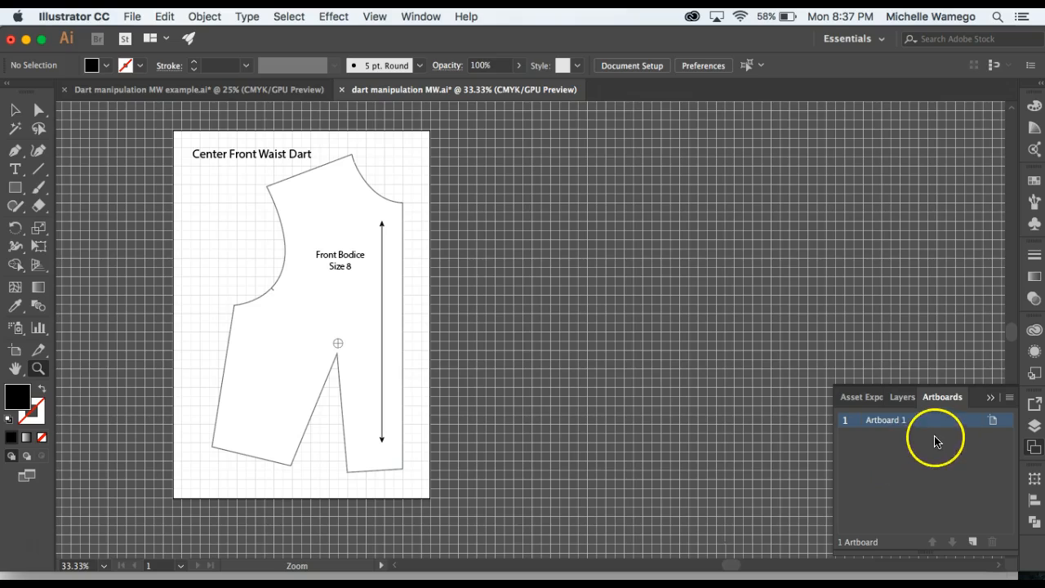
{"action": "left_click", "coordinate": [973, 543]}
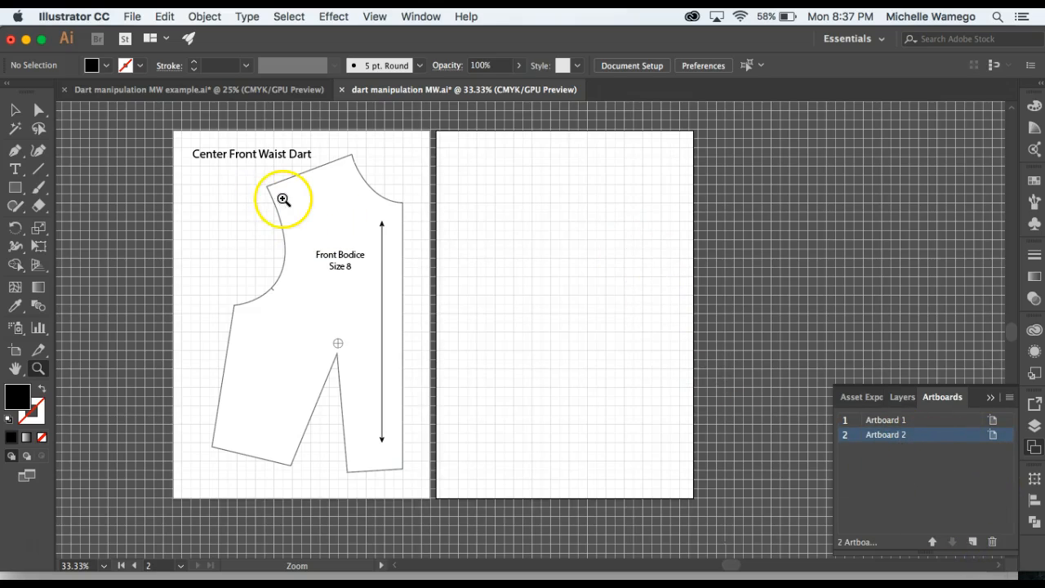
{"action": "left_click", "coordinate": [38, 109]}
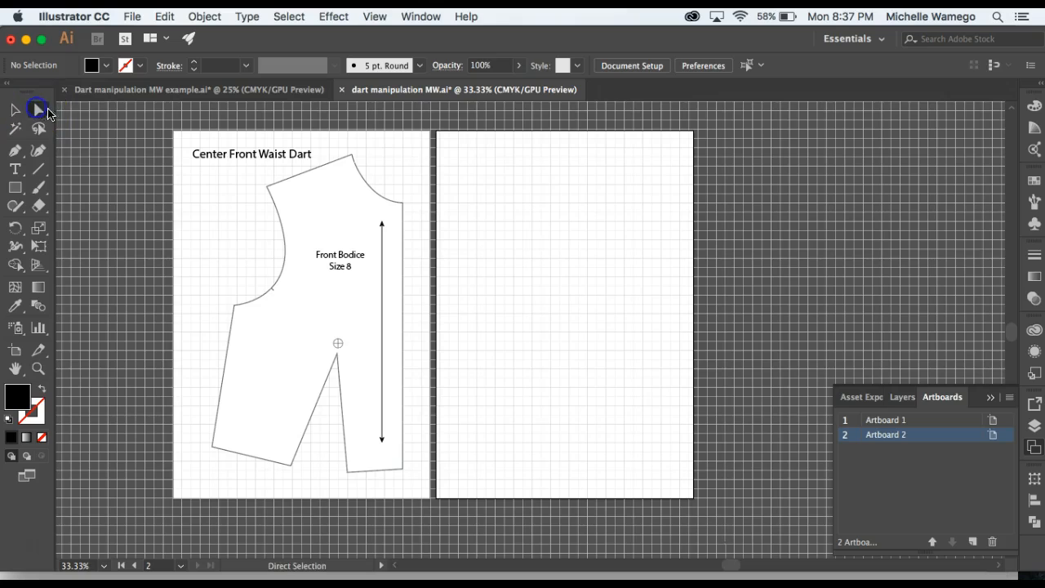
{"action": "left_click", "coordinate": [18, 112]}
{"action": "left_click", "coordinate": [285, 237]}
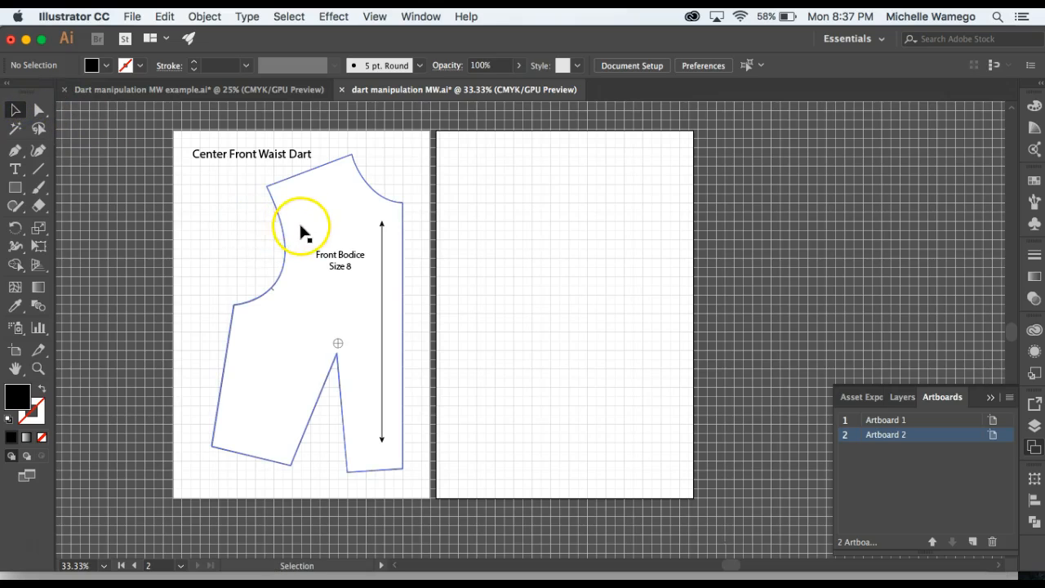
{"action": "left_click", "coordinate": [311, 322]}
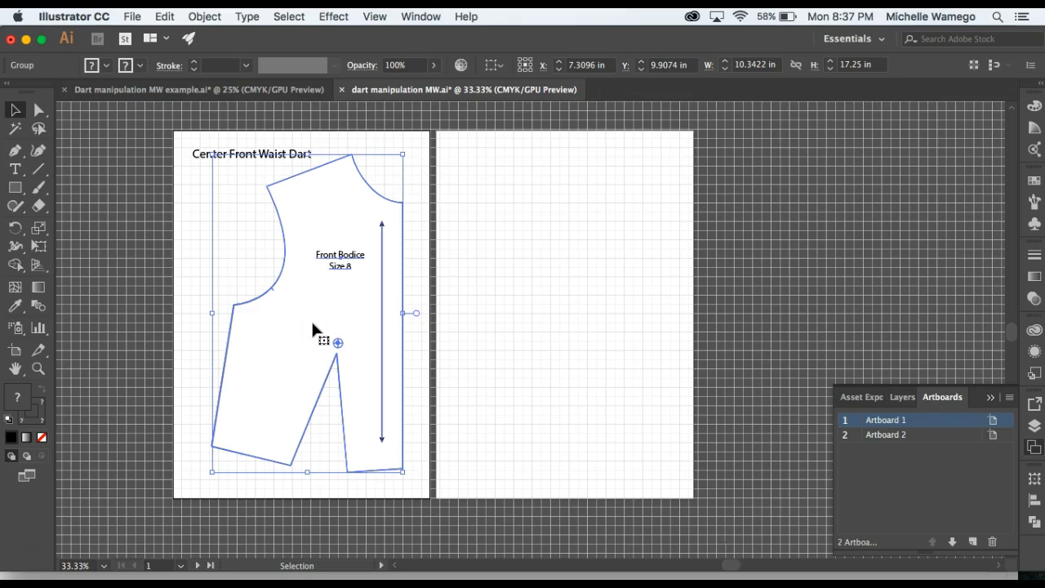
{"action": "left_click", "coordinate": [203, 162]}
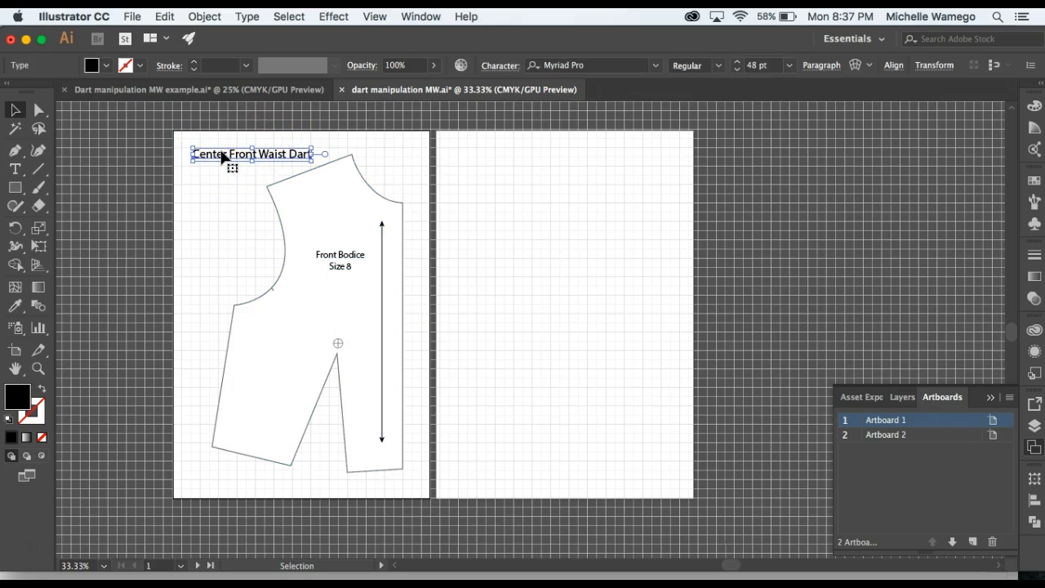
{"action": "left_click_drag", "start_coordinate": [221, 155], "coordinate": [490, 156]}
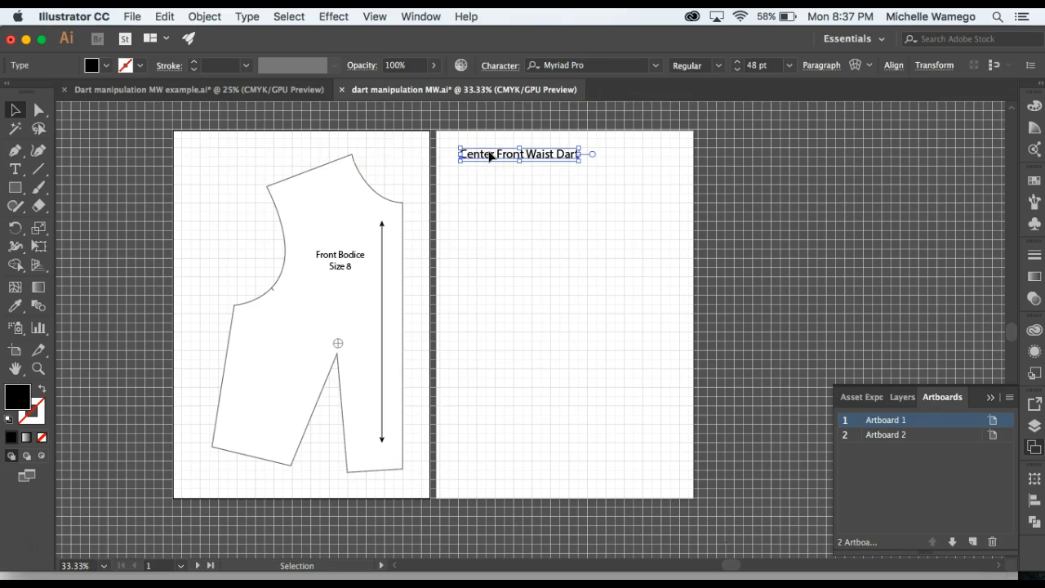
{"action": "key", "text": "super+shift+a"}
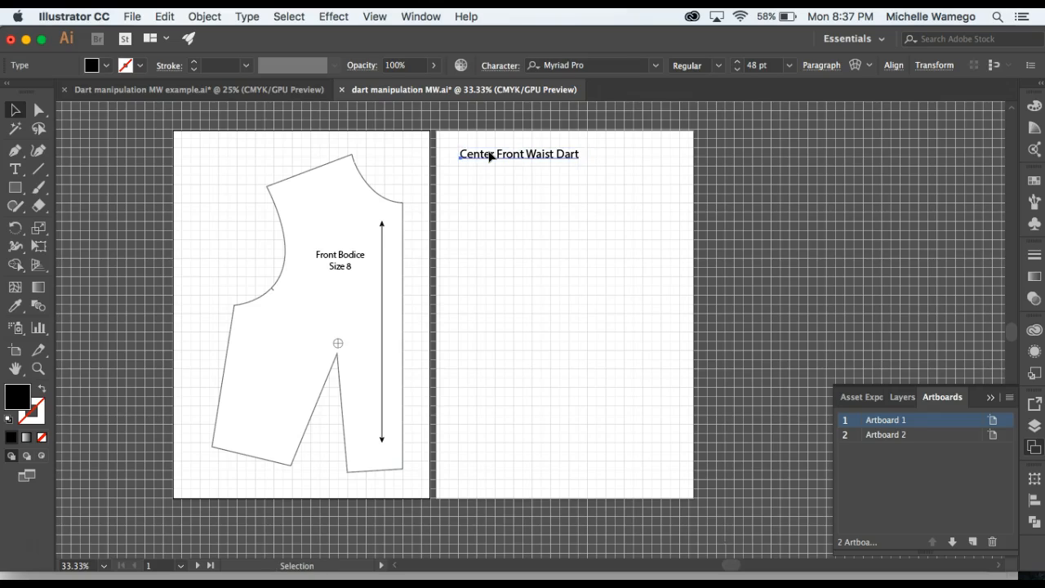
{"action": "key", "text": "super+z"}
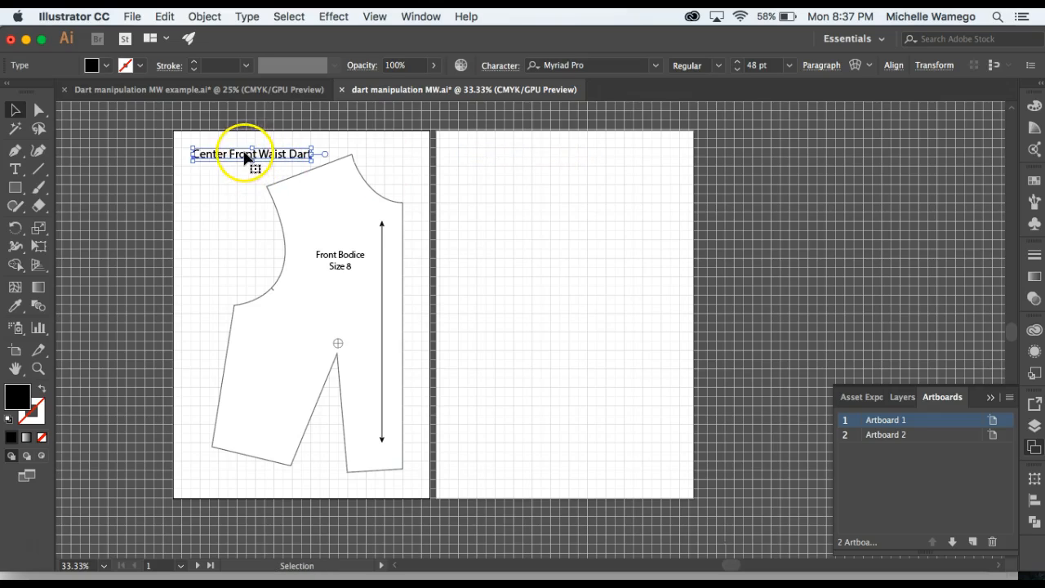
Copy the "Center Front Waist Dart" title to the matching spot on Artboard 2, keeping the original, and deselect it.
{"action": "left_click_drag", "start_coordinate": [242, 156], "coordinate": [509, 158]}
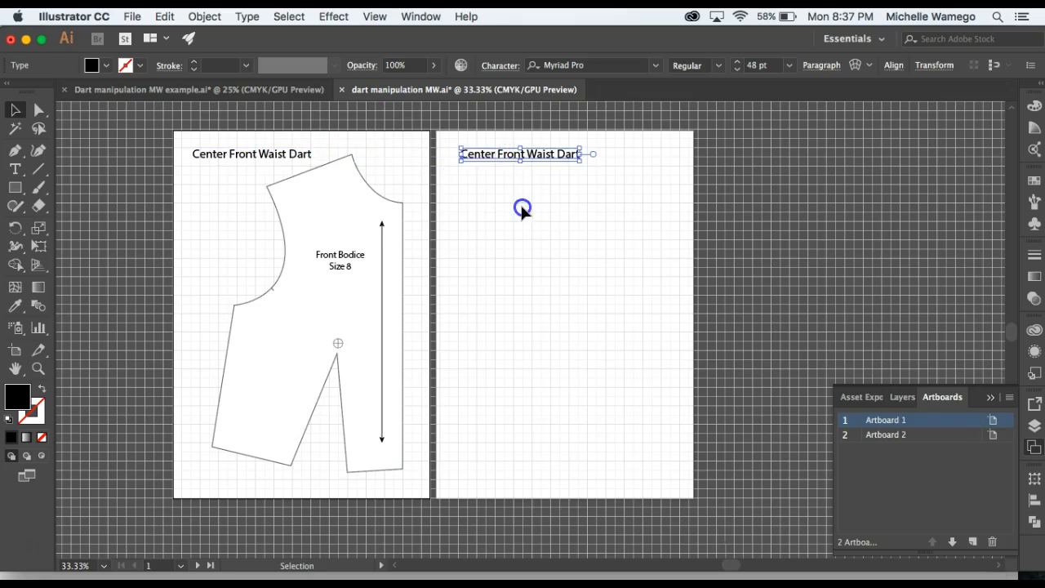
{"action": "left_click", "coordinate": [520, 206]}
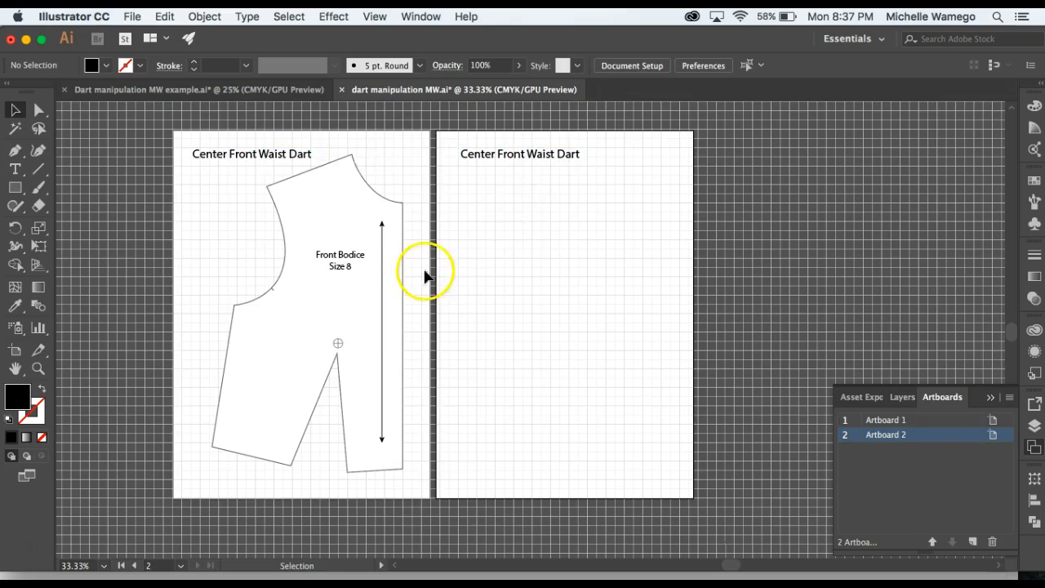
Duplicate the Front Bodice group and shift the copy horizontally onto Artboard 2 at X 21.3374 in, keeping the original on Artboard 1, and deselect it.
{"action": "left_click", "coordinate": [358, 287]}
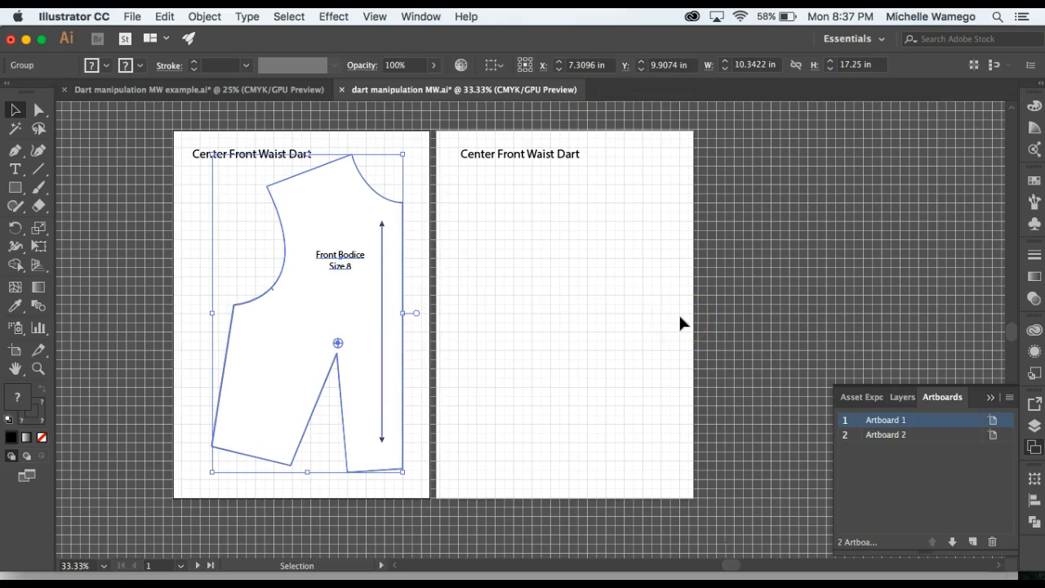
{"action": "key", "text": "super+c"}
{"action": "key", "text": "shift+Right"}
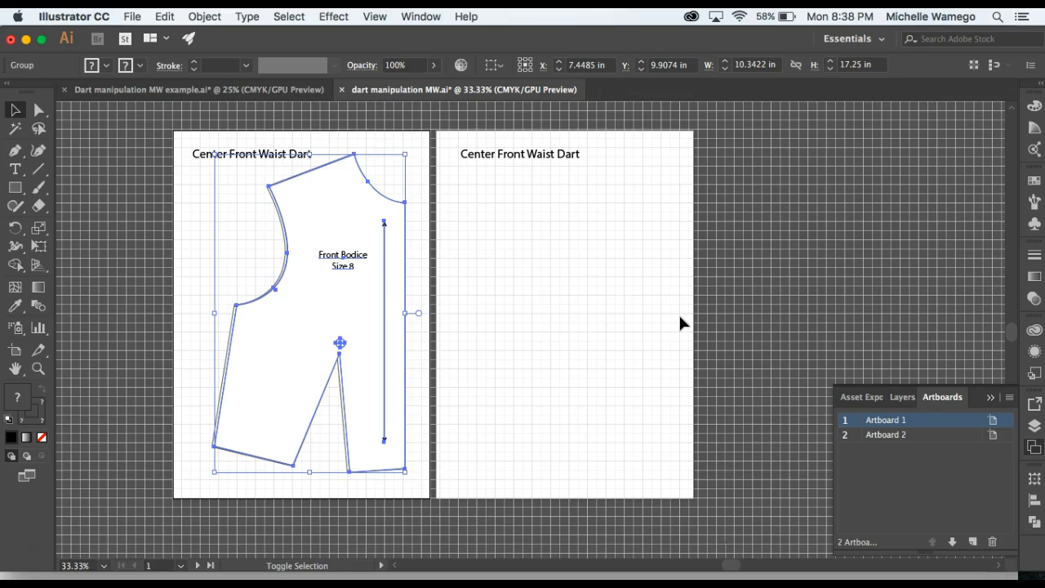
{"action": "key", "text": "shift+Right"}
{"action": "key", "text": "shift+Right"}
{"action": "key", "text": "shift+Right"}
{"action": "key", "text": "shift+Right"}
{"action": "key", "text": "shift+Right"}
{"action": "key", "text": "shift+Right"}
{"action": "key", "text": "shift+Right"}
{"action": "key", "text": "shift+Right"}
{"action": "key", "text": "shift+Right"}
{"action": "key", "text": "shift+Right"}
{"action": "key", "text": "shift+Right"}
{"action": "key", "text": "shift+Right"}
{"action": "key", "text": "shift+Right"}
{"action": "key", "text": "shift+Right"}
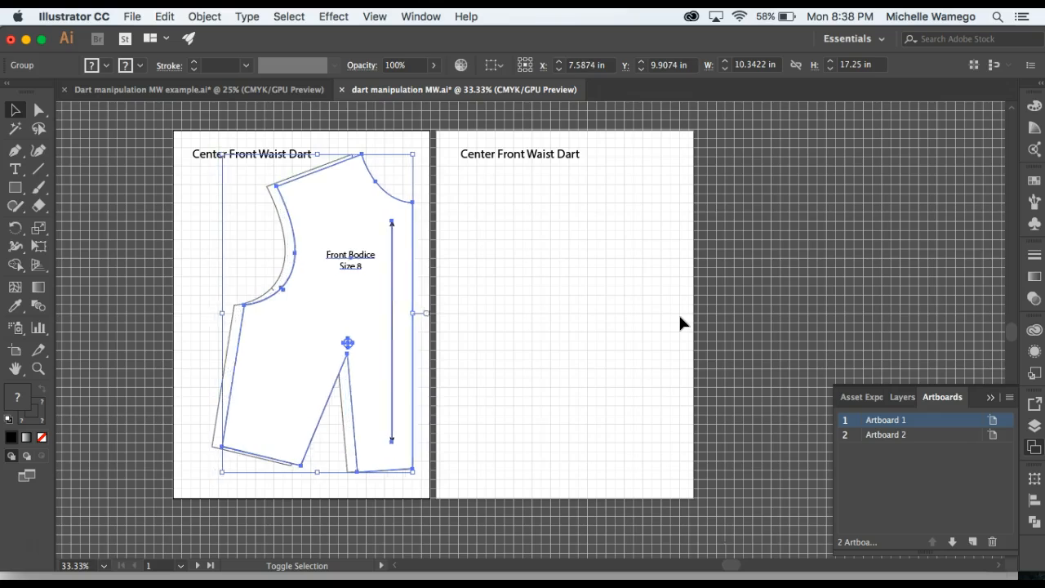
{"action": "key", "text": "shift+Right"}
{"action": "key", "text": "shift+Right"}
{"action": "key", "text": "shift+Right"}
{"action": "key", "text": "shift+Right"}
{"action": "key", "text": "shift+Right"}
{"action": "key", "text": "shift+Right"}
{"action": "key", "text": "shift+Right"}
{"action": "key", "text": "shift+Right"}
{"action": "key", "text": "shift+Right"}
{"action": "key", "text": "shift+Right"}
{"action": "key", "text": "shift+Right"}
{"action": "key", "text": "shift+Right"}
{"action": "key", "text": "shift+Right"}
{"action": "key", "text": "shift+Right"}
{"action": "key", "text": "shift+Right"}
{"action": "key", "text": "shift+Right"}
{"action": "key", "text": "shift+Right"}
{"action": "key", "text": "shift+Right"}
{"action": "key", "text": "shift+Right"}
{"action": "key", "text": "shift+Right"}
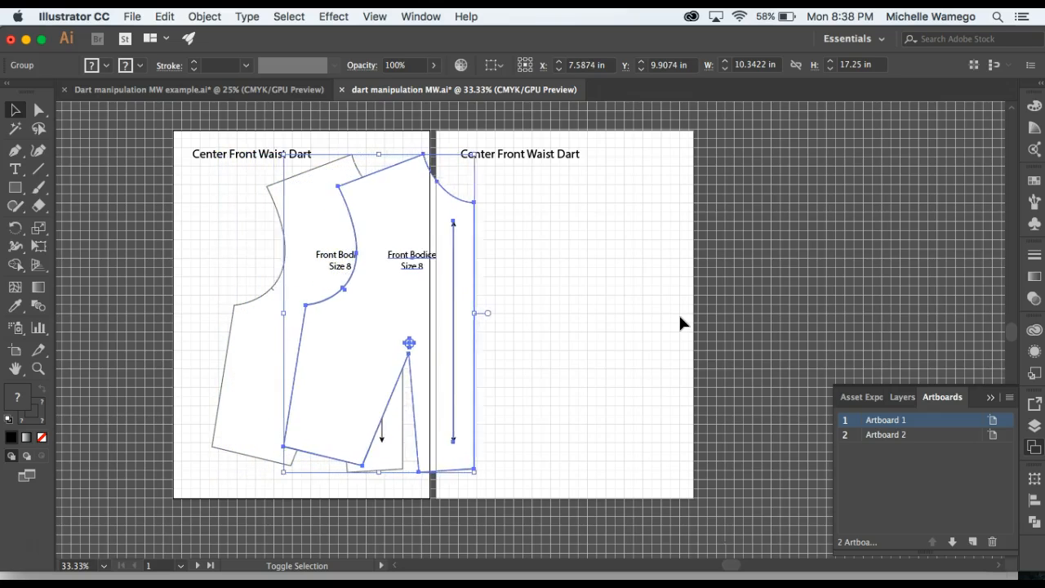
{"action": "key", "text": "shift+Right"}
{"action": "key", "text": "shift+Right"}
{"action": "key", "text": "shift+Right"}
{"action": "key", "text": "shift+Right"}
{"action": "key", "text": "shift+Right"}
{"action": "key", "text": "shift+Right"}
{"action": "key", "text": "shift+Right"}
{"action": "key", "text": "shift+Right"}
{"action": "key", "text": "shift+Right"}
{"action": "key", "text": "shift+Right"}
{"action": "key", "text": "shift+Right"}
{"action": "key", "text": "shift+Right"}
{"action": "key", "text": "shift+Right"}
{"action": "key", "text": "shift+Right"}
{"action": "key", "text": "shift+Right"}
{"action": "key", "text": "shift+Right"}
{"action": "key", "text": "shift+Right"}
{"action": "key", "text": "shift+Right"}
{"action": "key", "text": "shift+Right"}
{"action": "key", "text": "shift+Right"}
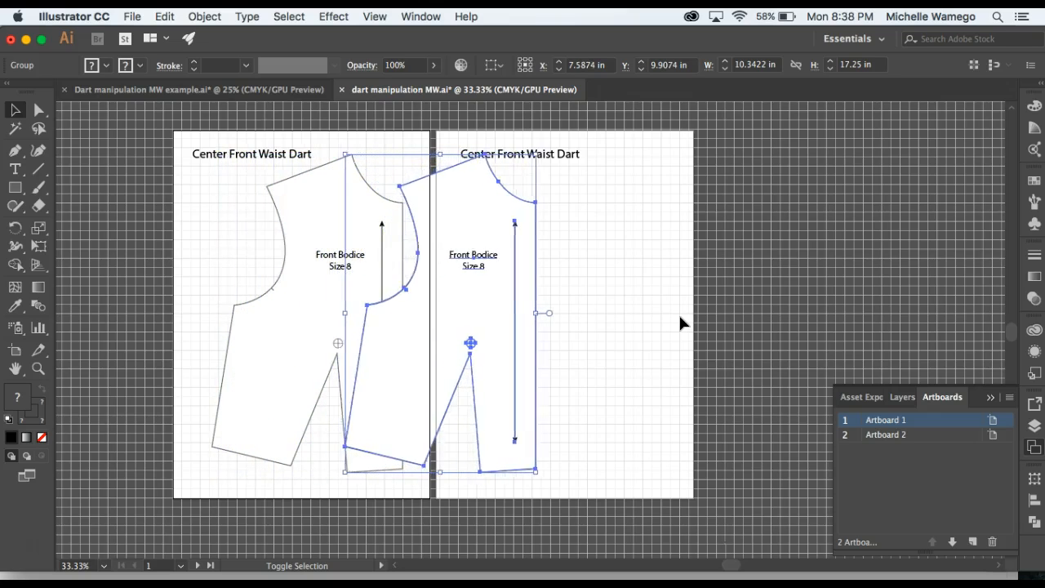
{"action": "key", "text": "shift+Right"}
{"action": "key", "text": "shift+Right"}
{"action": "key", "text": "shift+Right"}
{"action": "key", "text": "shift+Right"}
{"action": "key", "text": "shift+Right"}
{"action": "key", "text": "shift+Right"}
{"action": "key", "text": "shift+Right"}
{"action": "key", "text": "shift+Right"}
{"action": "key", "text": "shift+Right"}
{"action": "key", "text": "shift+Right"}
{"action": "key", "text": "shift+Right"}
{"action": "key", "text": "shift+Right"}
{"action": "key", "text": "shift+Right"}
{"action": "key", "text": "shift+Right"}
{"action": "key", "text": "shift+Right"}
{"action": "key", "text": "shift+Right"}
{"action": "key", "text": "shift+Right"}
{"action": "key", "text": "shift+Right"}
{"action": "key", "text": "shift+Right"}
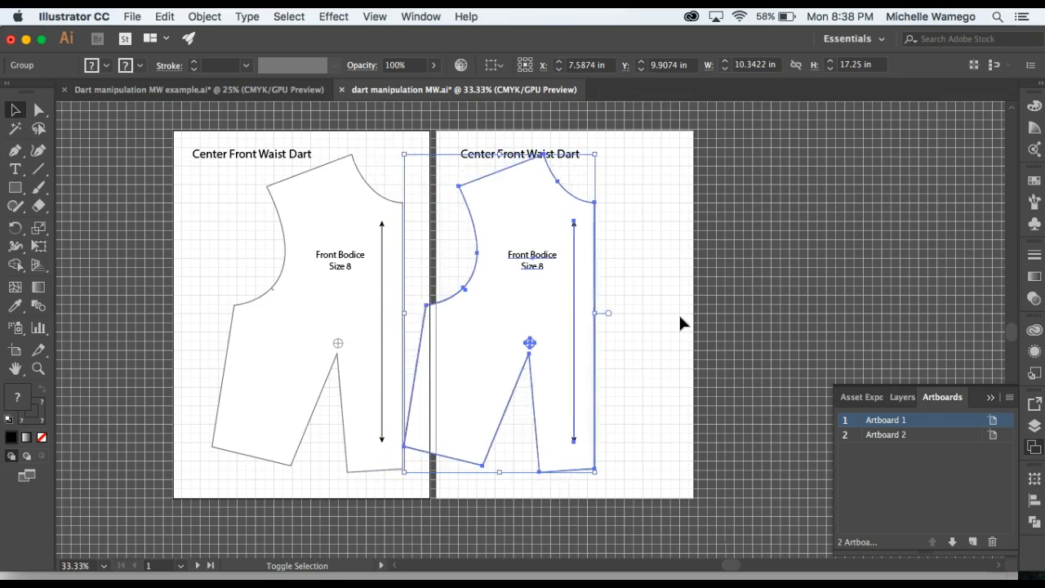
{"action": "key", "text": "shift+Right"}
{"action": "key", "text": "shift+Right"}
{"action": "key", "text": "shift+Right"}
{"action": "key", "text": "shift+Right"}
{"action": "key", "text": "shift+Right"}
{"action": "key", "text": "shift+Right"}
{"action": "key", "text": "shift+Right"}
{"action": "key", "text": "shift+Right"}
{"action": "key", "text": "shift+Right"}
{"action": "key", "text": "shift+Right"}
{"action": "key", "text": "shift+Right"}
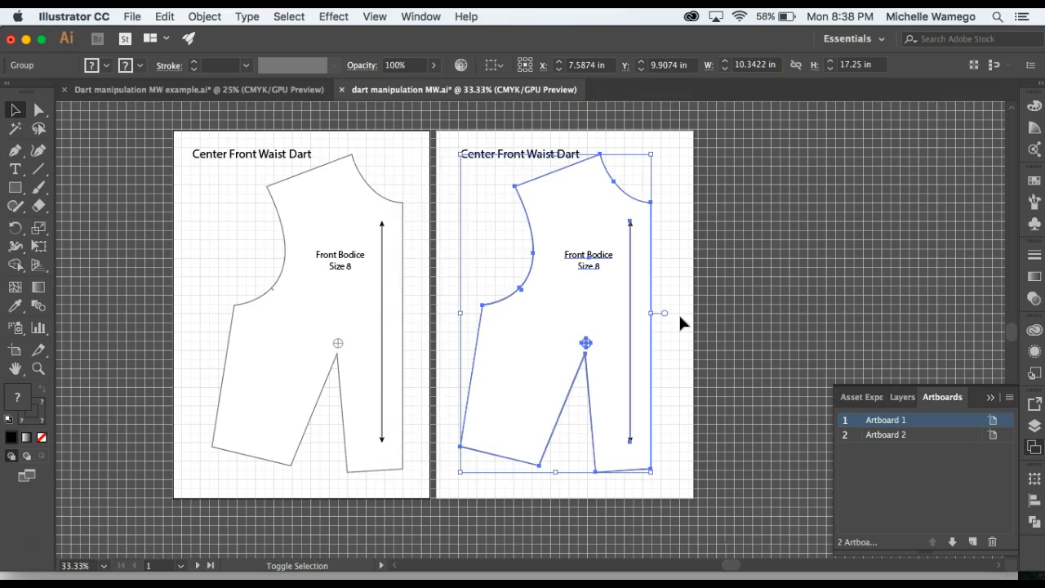
{"action": "key", "text": "shift+Right"}
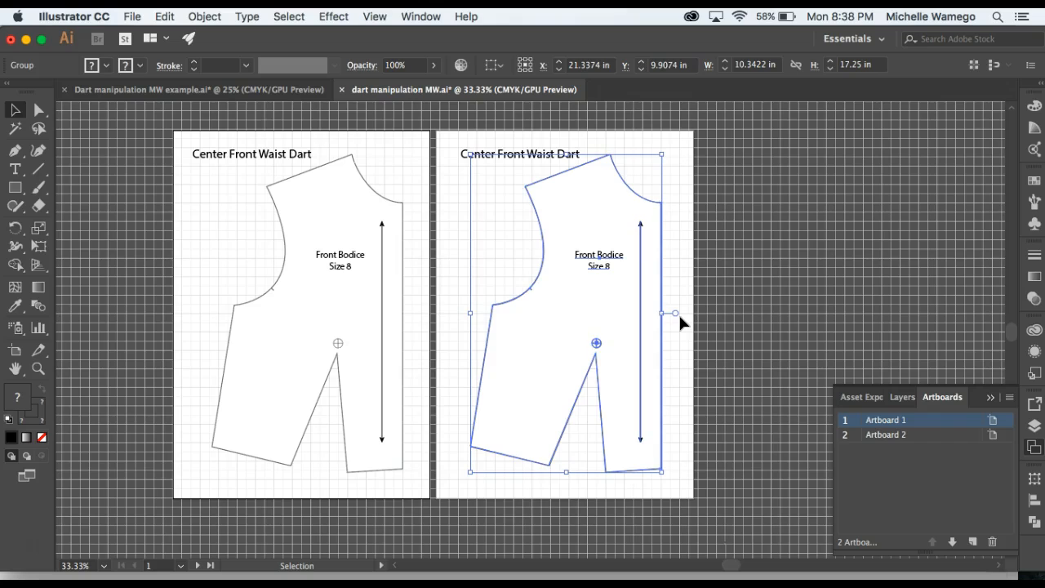
{"action": "left_click", "coordinate": [680, 318]}
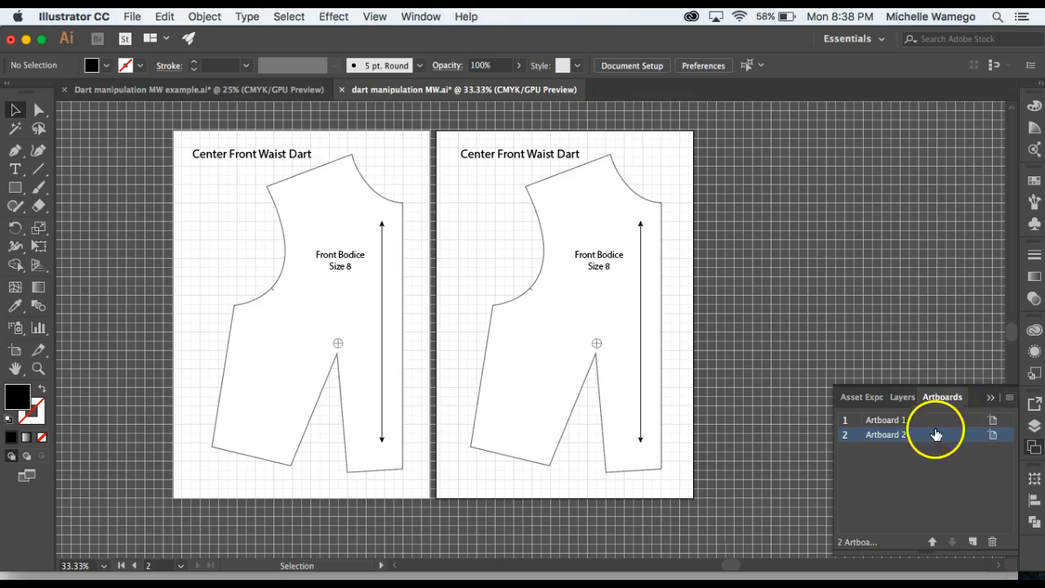
Duplicate Artboard 2 with its artwork, and duplicate the resulting artboard once more to make a row of four.
{"action": "left_click", "coordinate": [1010, 400]}
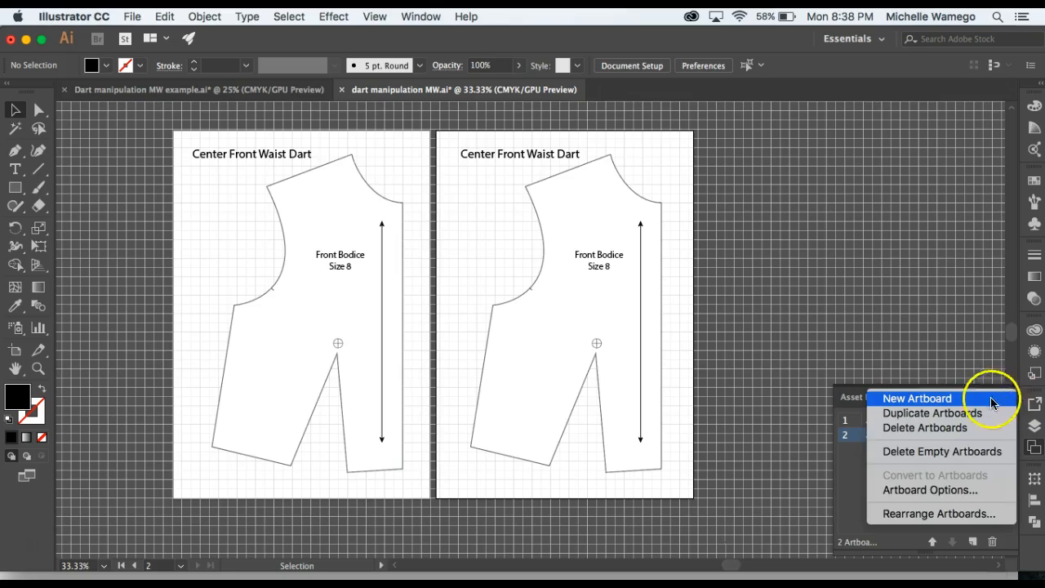
{"action": "left_click", "coordinate": [928, 419]}
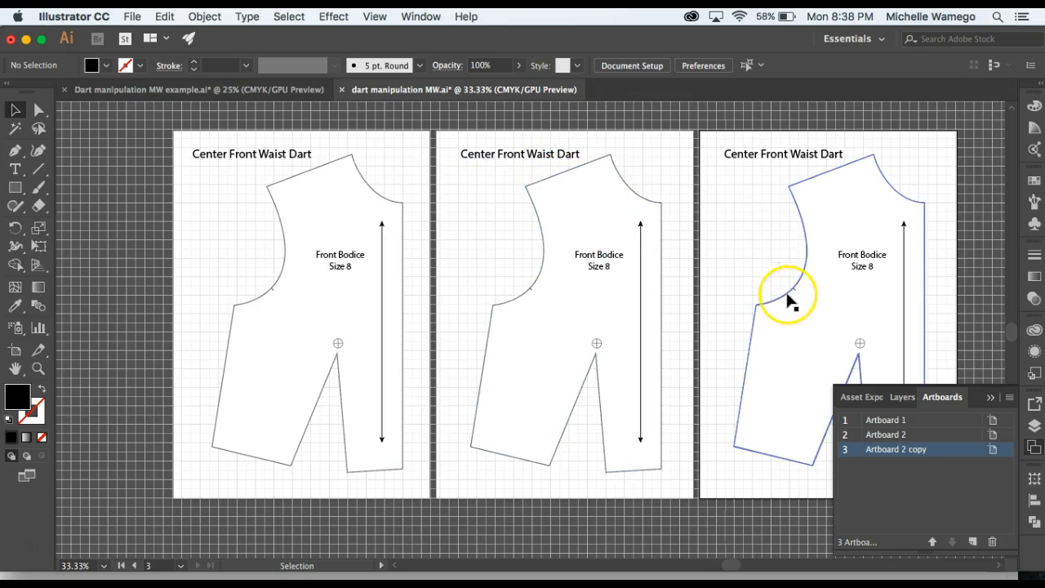
{"action": "left_click_drag", "start_coordinate": [765, 485], "coordinate": [612, 468]}
{"action": "left_click", "coordinate": [1008, 397]}
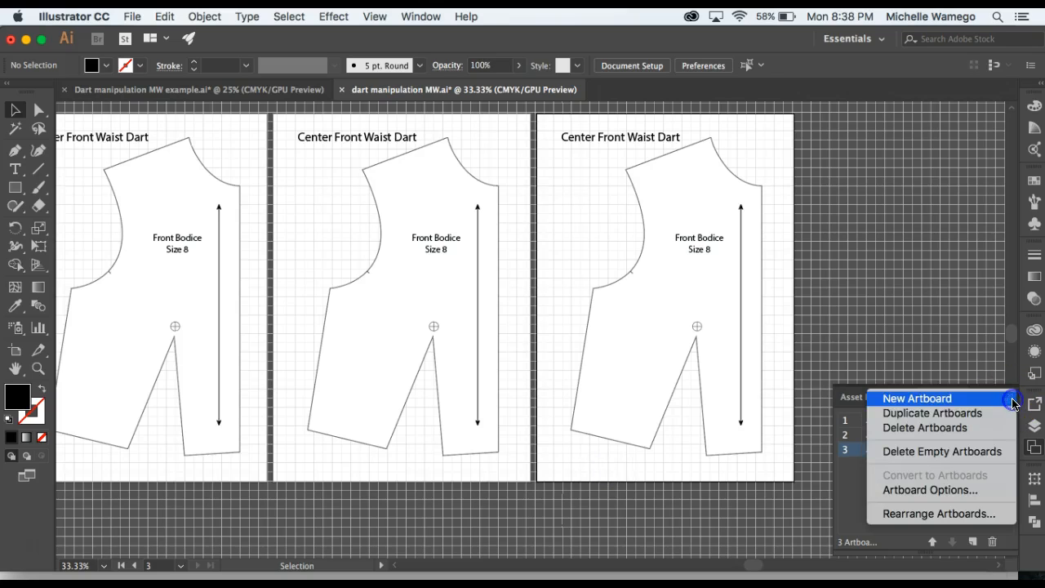
{"action": "left_click", "coordinate": [980, 414]}
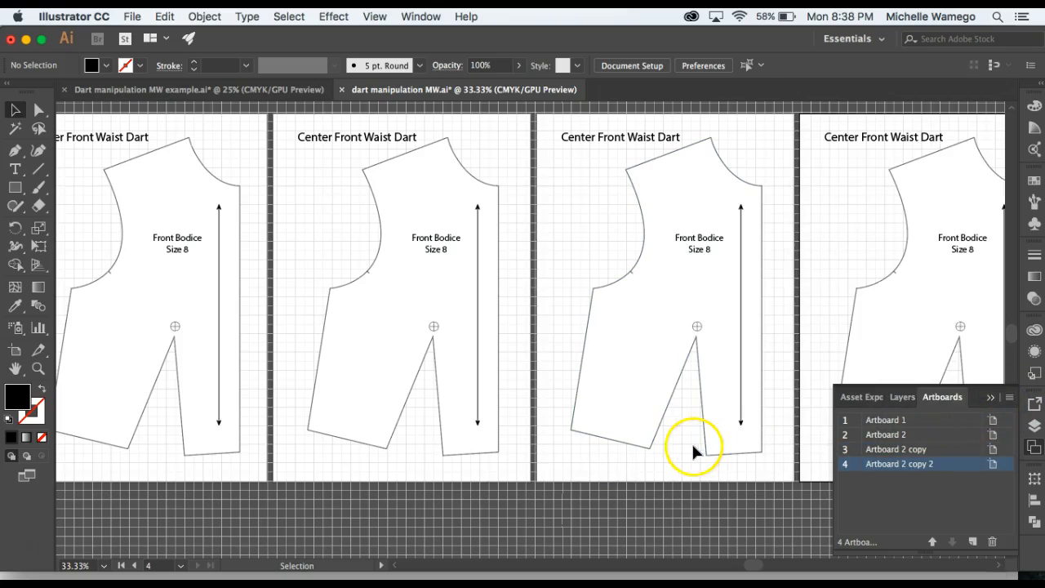
Replace the title on Artboard 2 with "Mid-shoulder dart".
{"action": "left_click_drag", "start_coordinate": [661, 462], "coordinate": [702, 475]}
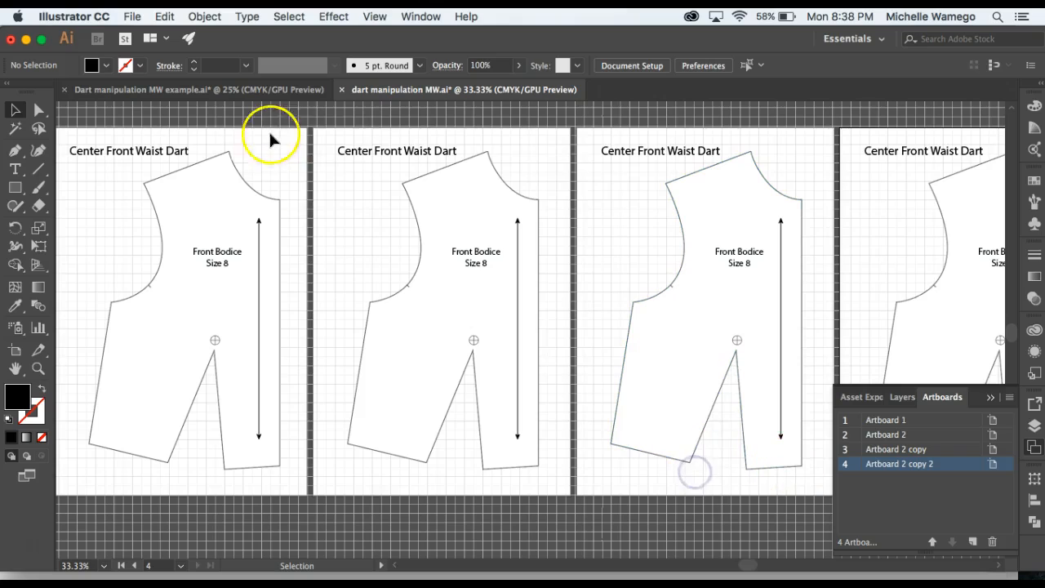
{"action": "double_click", "coordinate": [369, 152]}
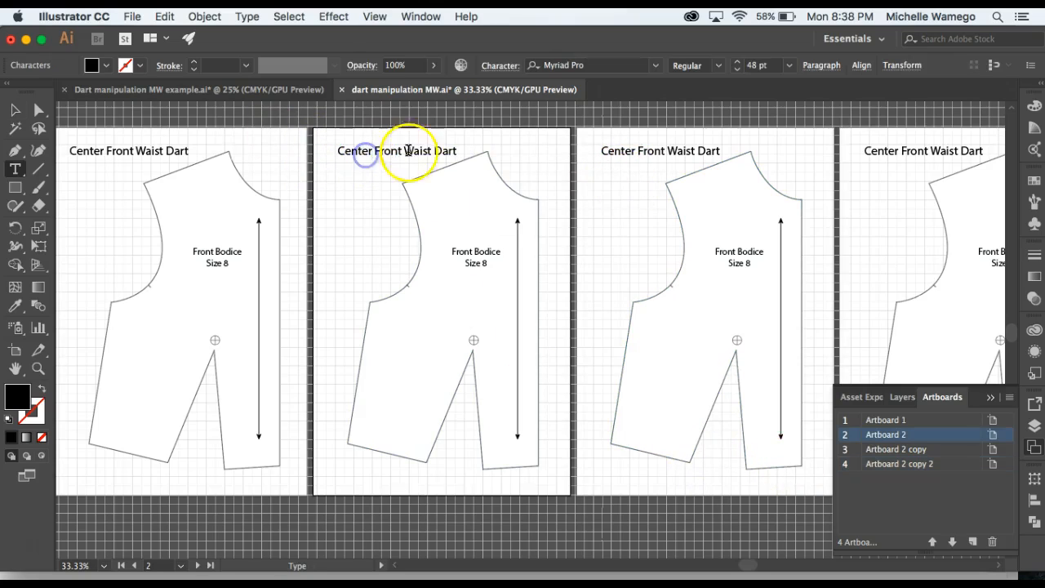
{"action": "left_click", "coordinate": [453, 152]}
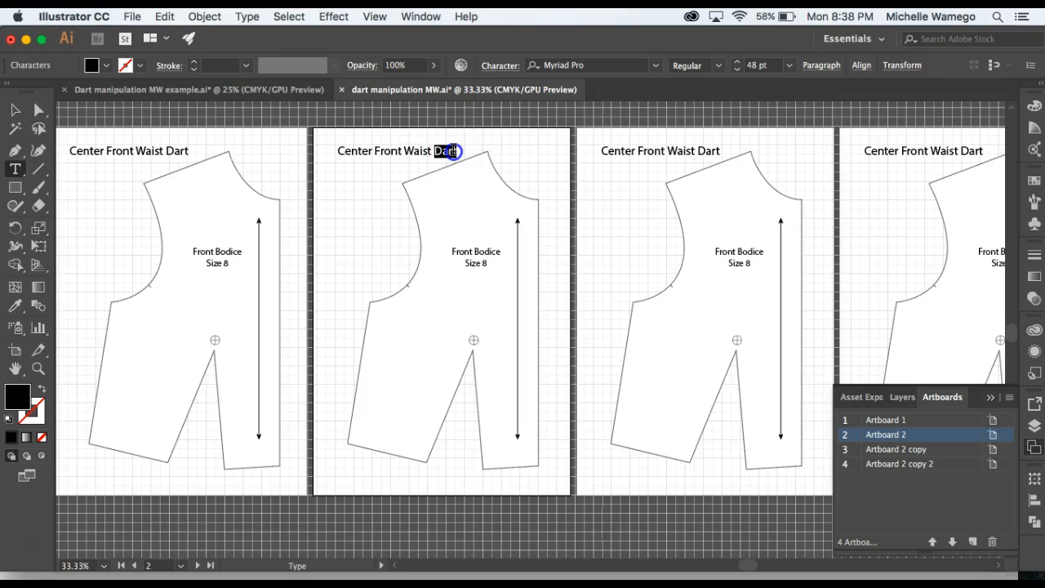
{"action": "triple_click", "coordinate": [454, 152]}
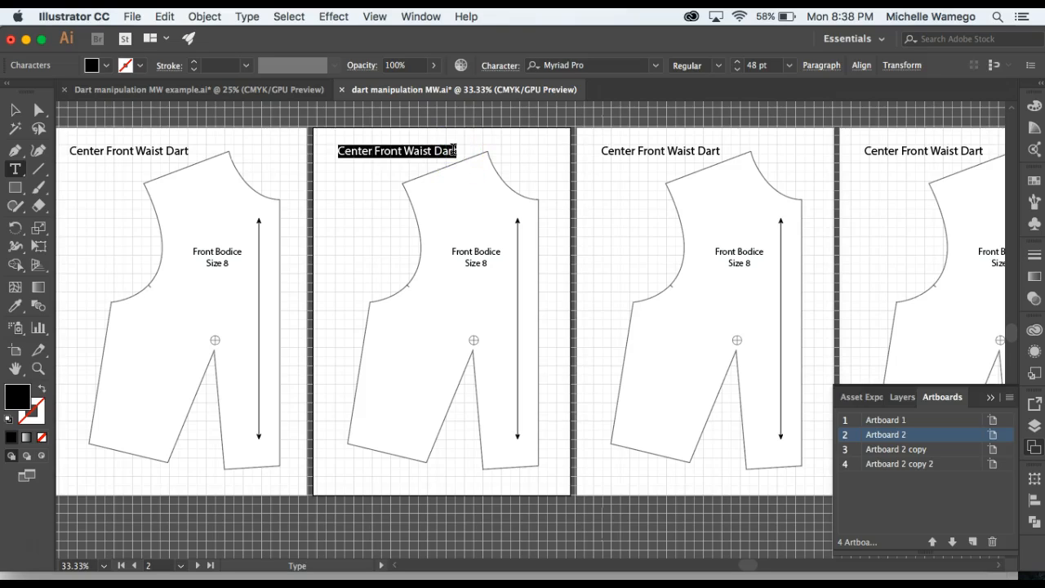
{"action": "type", "text": "Mid-shoulder da"}
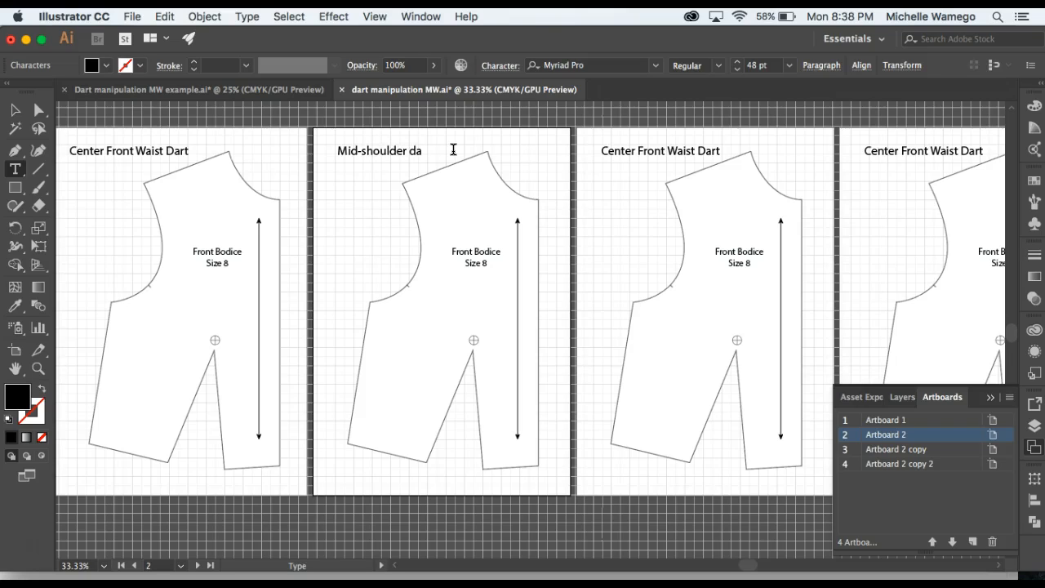
{"action": "type", "text": "rt"}
{"action": "left_click", "coordinate": [617, 183], "text": "super"}
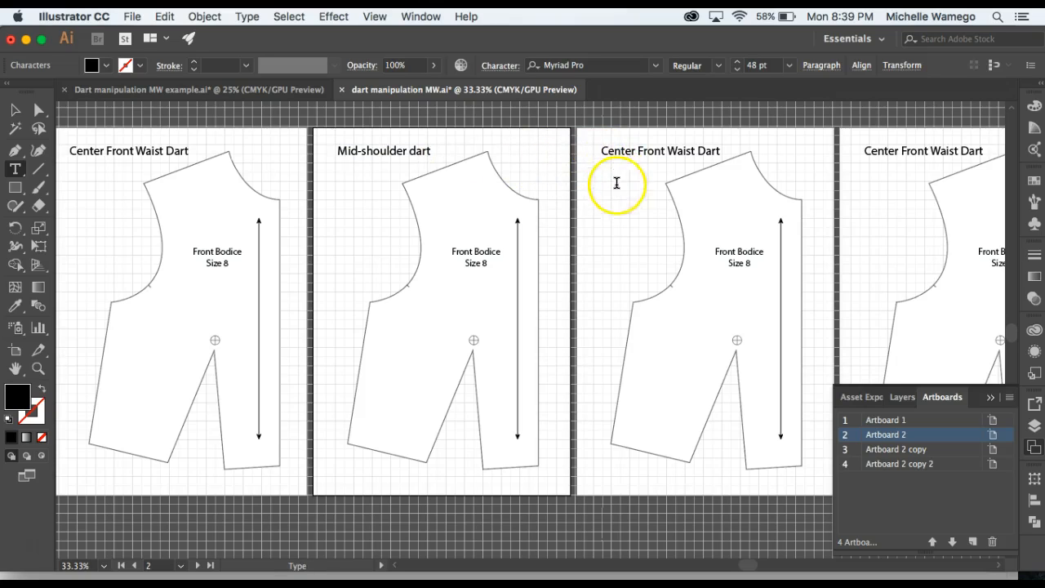
{"action": "left_click", "coordinate": [618, 192], "text": "super"}
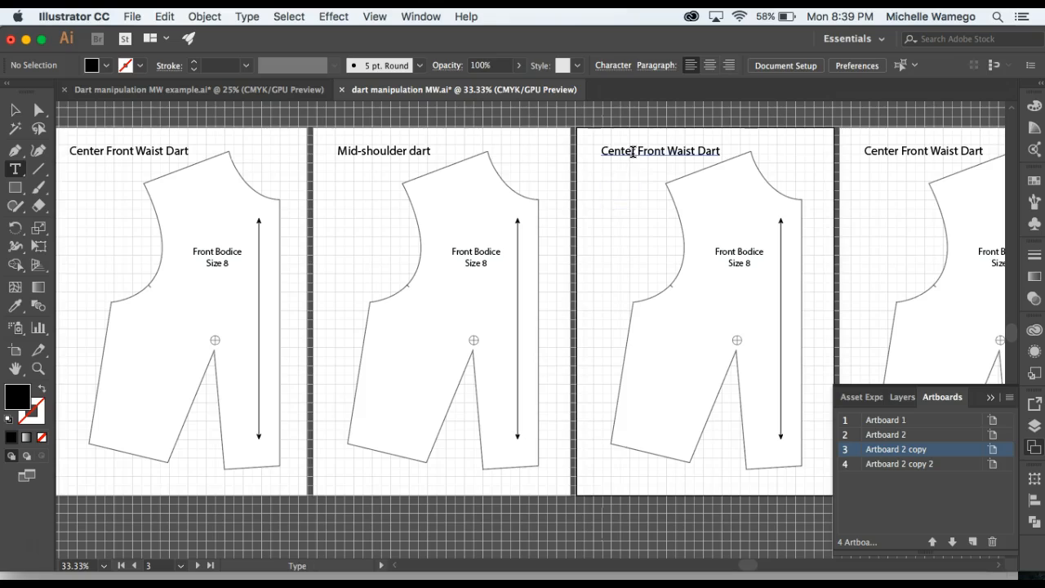
Replace the third artboard's title with "Side Dart" and deselect it.
{"action": "triple_click", "coordinate": [624, 158]}
{"action": "left_click", "coordinate": [623, 156]}
{"action": "left_click", "coordinate": [712, 149]}
{"action": "triple_click", "coordinate": [711, 153]}
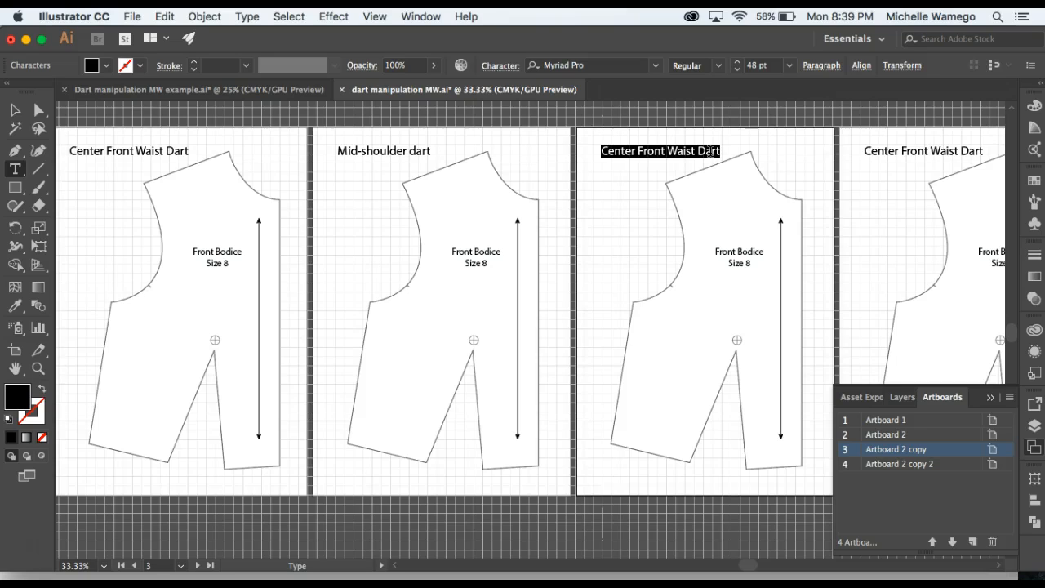
{"action": "type", "text": "Side"}
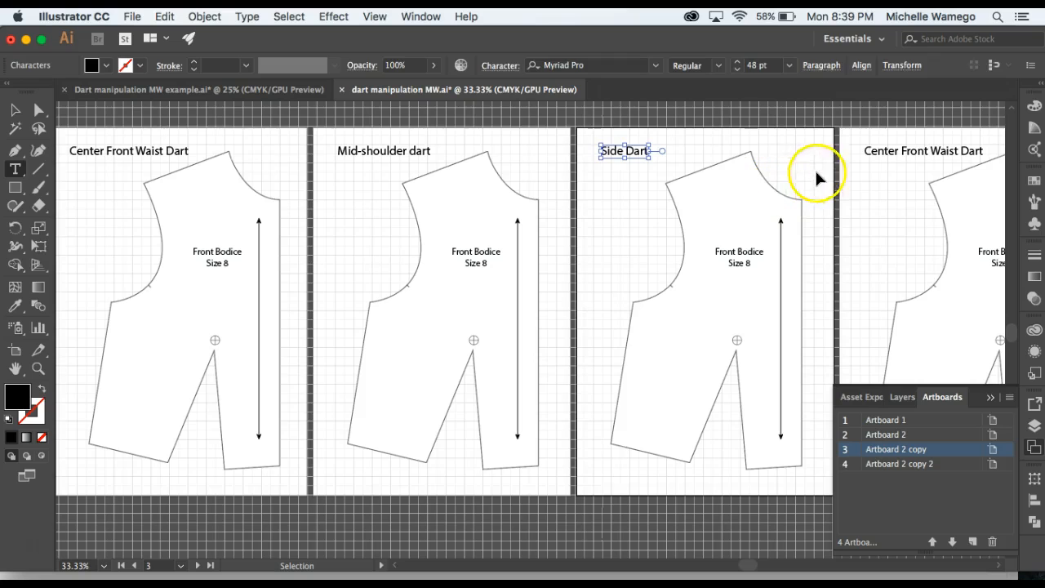
{"action": "left_click", "coordinate": [816, 173], "text": "super"}
Replace the fourth artboard's title with "Side & Waist Dart".
{"action": "left_click_drag", "start_coordinate": [863, 175], "coordinate": [705, 191]}
{"action": "triple_click", "coordinate": [714, 167]}
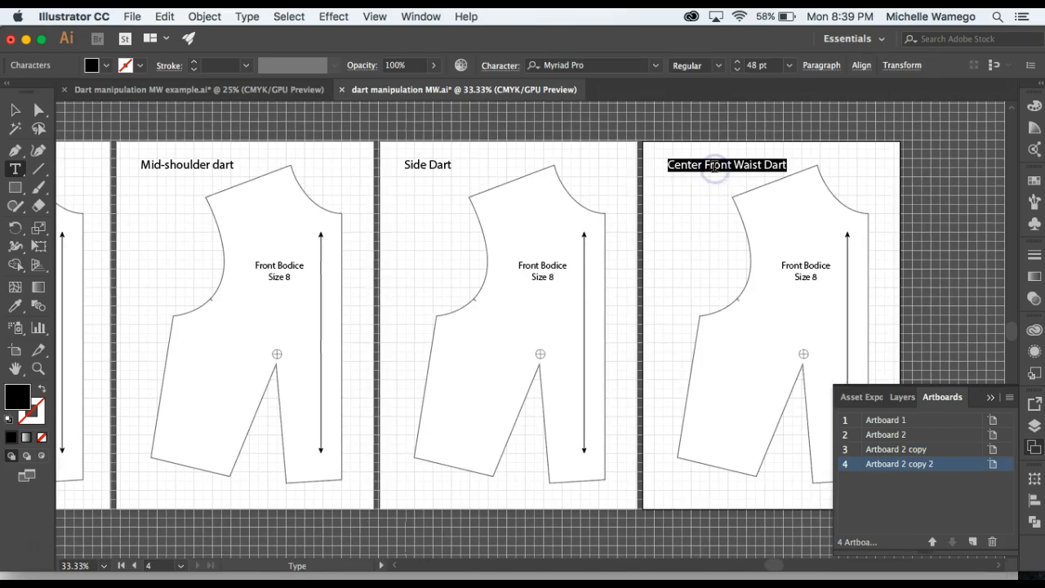
{"action": "type", "text": "Sid"}
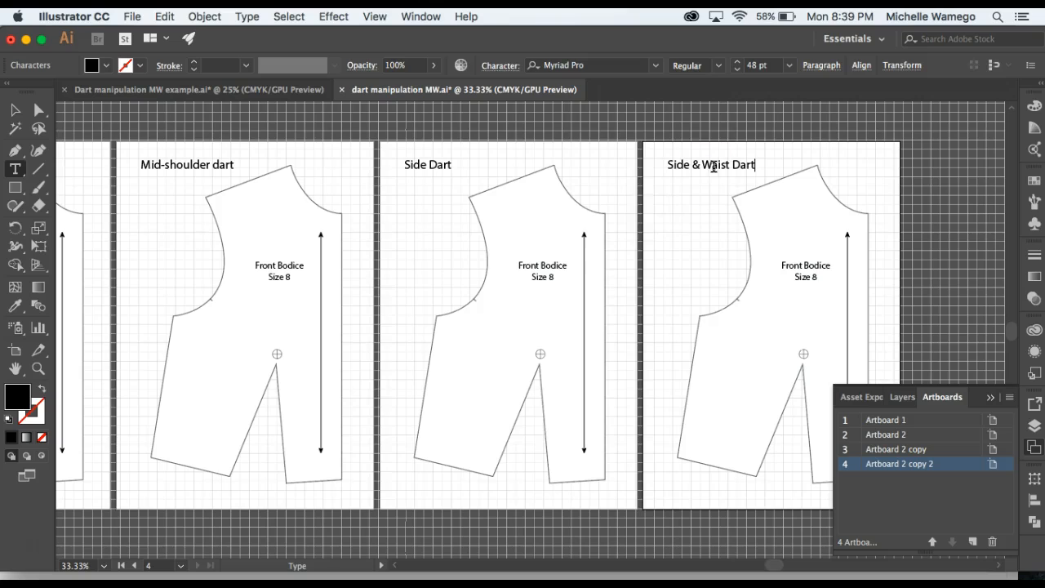
Rename the first artboard in the artboard list to "Center Front".
{"action": "left_click", "coordinate": [590, 181], "text": "super"}
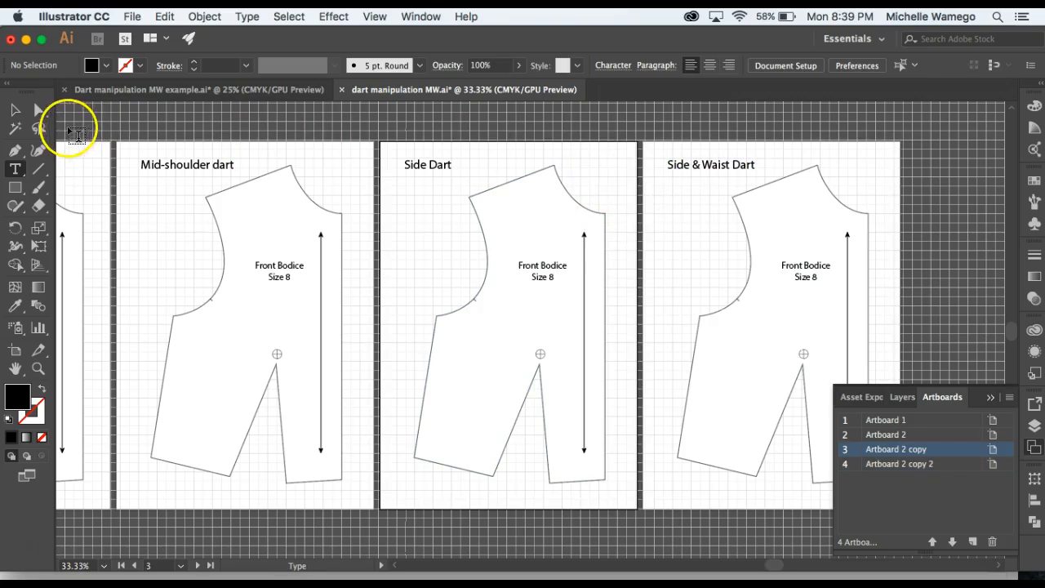
{"action": "left_click", "coordinate": [896, 422]}
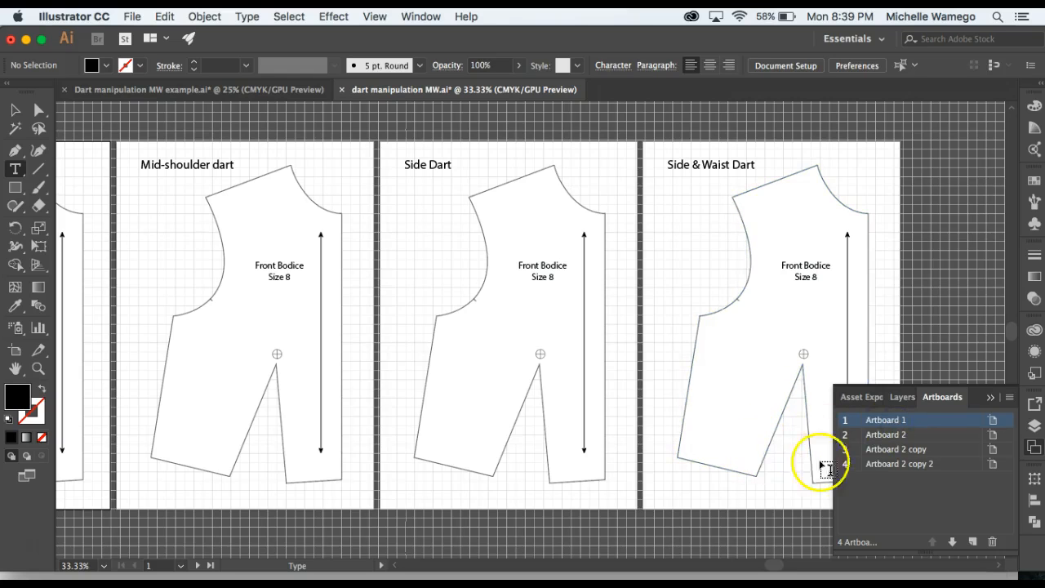
{"action": "key", "text": "space"}
{"action": "left_click_drag", "start_coordinate": [754, 470], "coordinate": [884, 466]}
{"action": "double_click", "coordinate": [888, 420]}
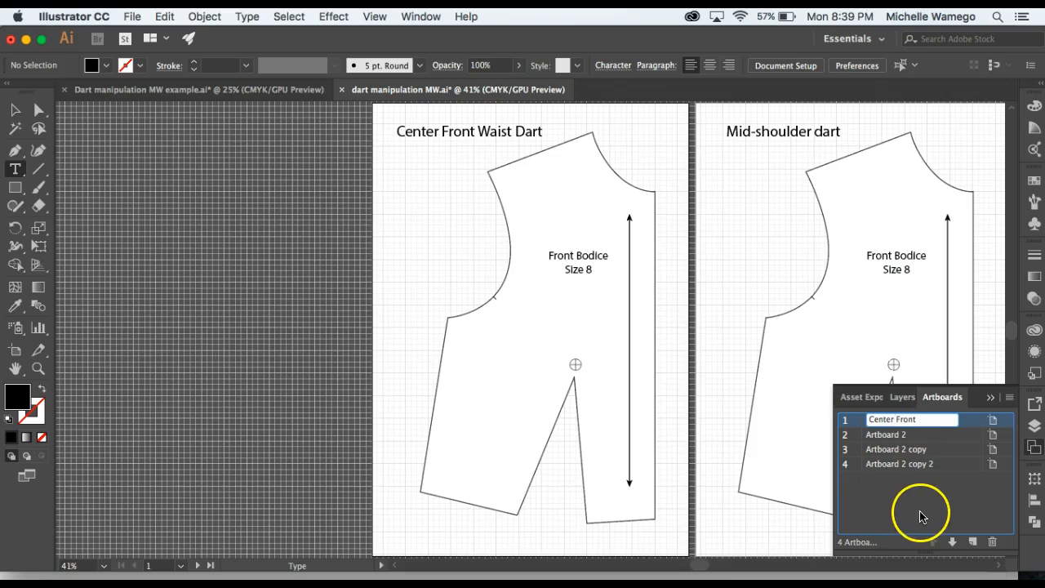
{"action": "left_click", "coordinate": [883, 497]}
Ungroup the front bodice sloper on the Center Front Waist Dart artboard and check that its outline, label and grainline select separately.
{"action": "key", "text": "space"}
{"action": "left_click_drag", "start_coordinate": [882, 314], "coordinate": [680, 302]}
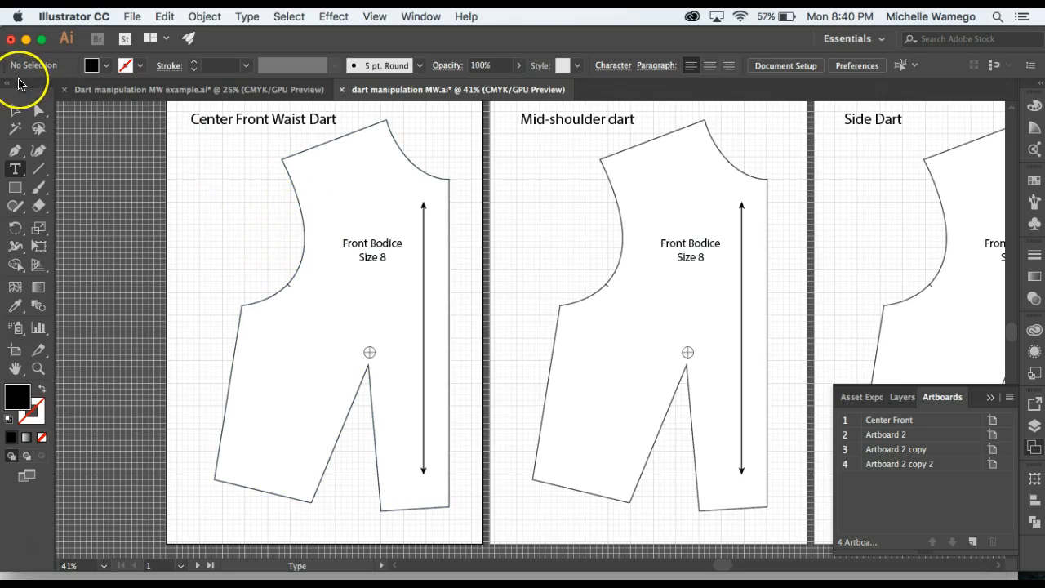
{"action": "left_click", "coordinate": [15, 110]}
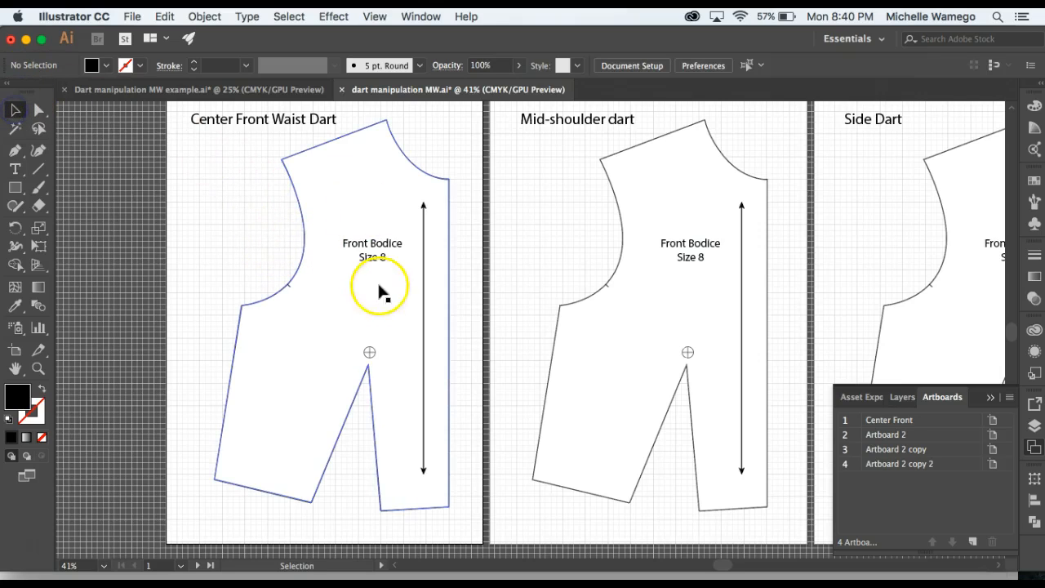
{"action": "left_click", "coordinate": [347, 311]}
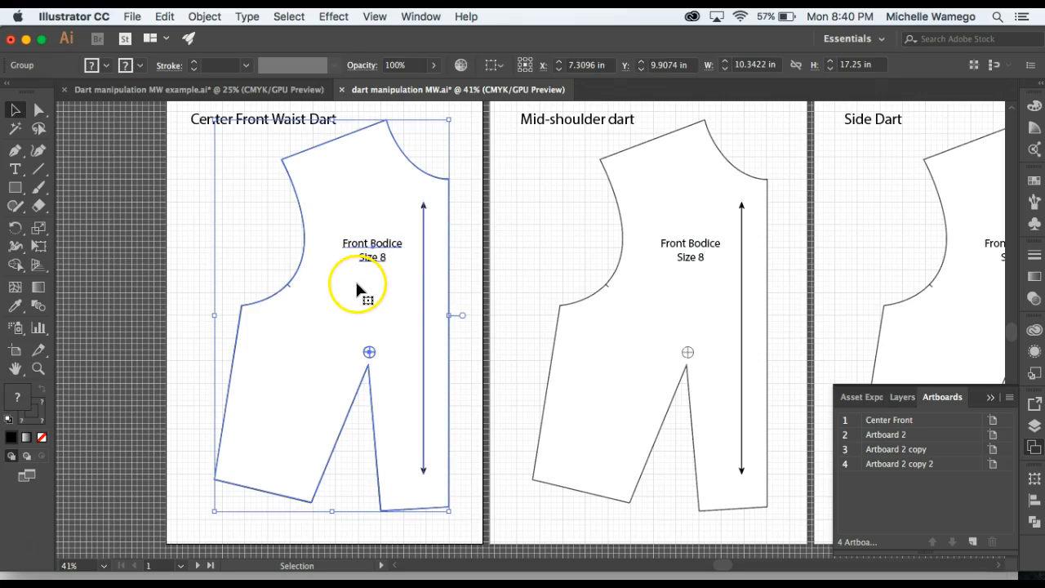
{"action": "left_click", "coordinate": [183, 252]}
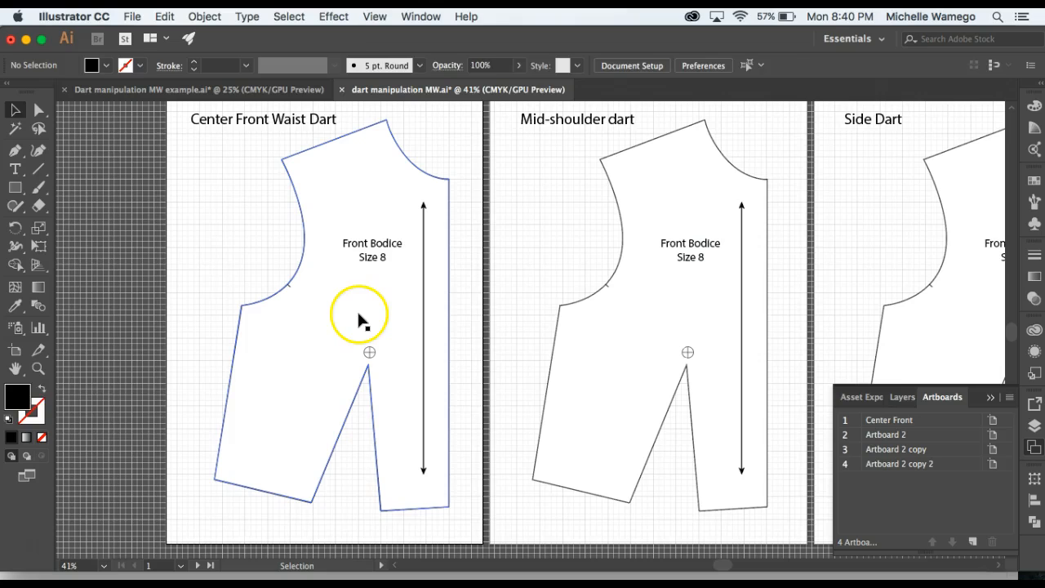
{"action": "left_click", "coordinate": [359, 321]}
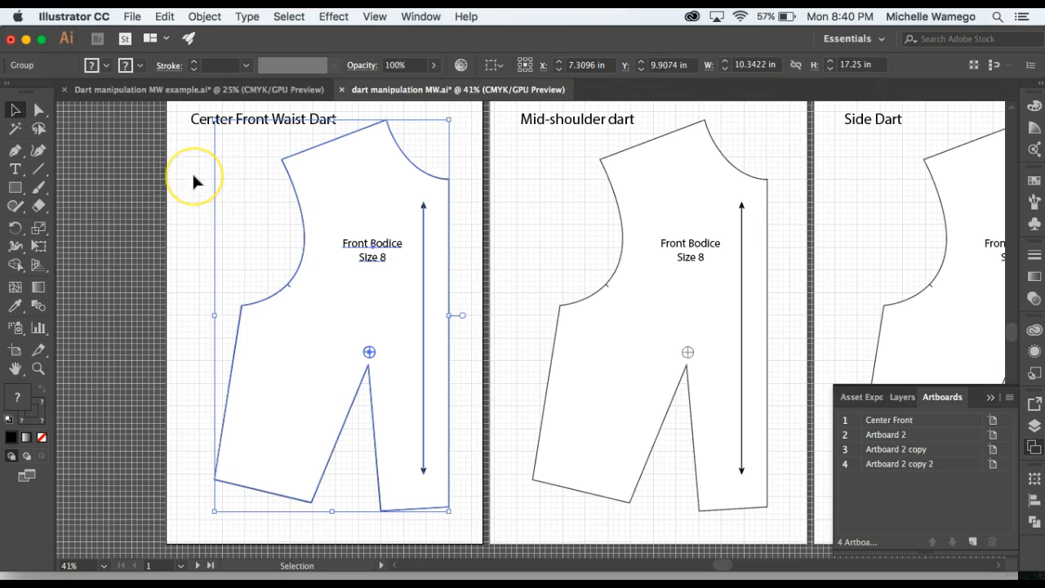
{"action": "left_click", "coordinate": [210, 17]}
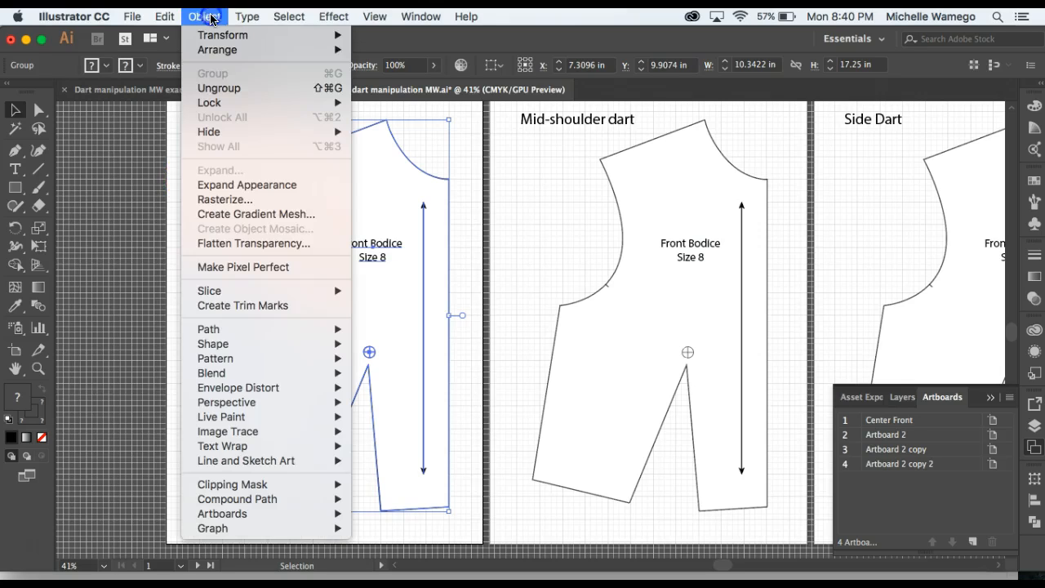
{"action": "left_click", "coordinate": [222, 88]}
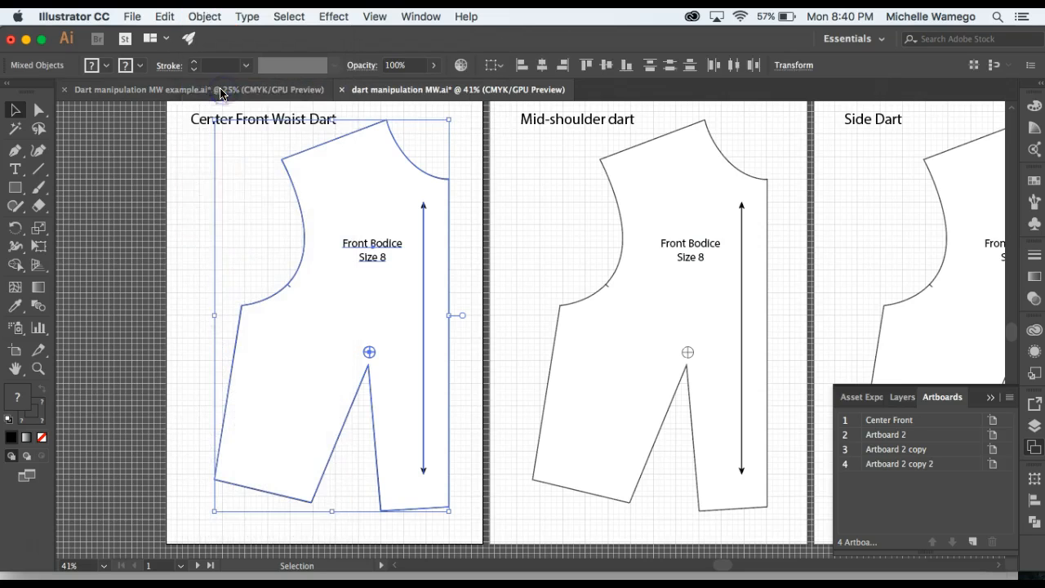
{"action": "left_click", "coordinate": [200, 205]}
{"action": "left_click", "coordinate": [329, 279]}
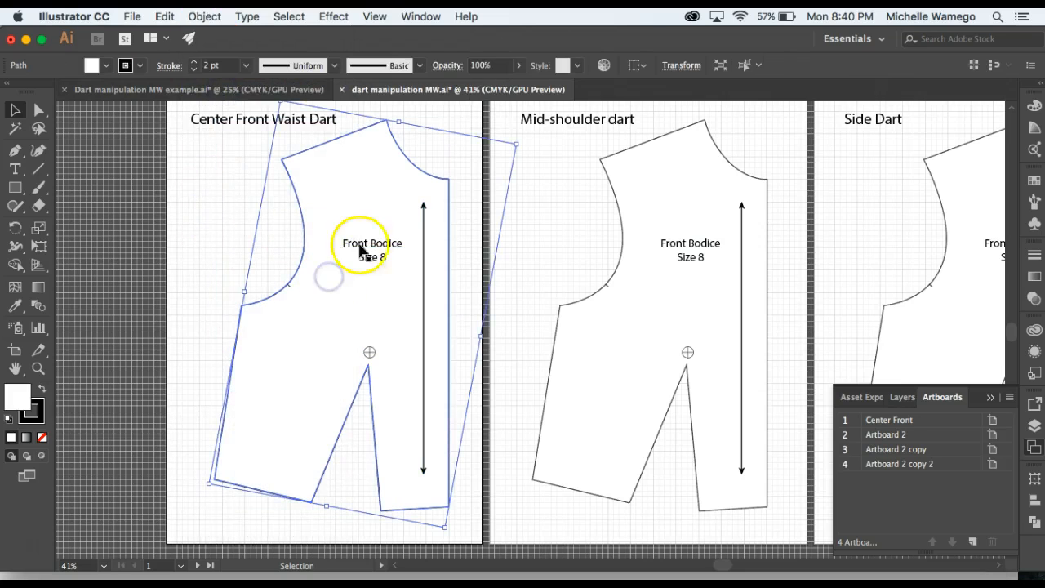
{"action": "left_click", "coordinate": [367, 246]}
{"action": "left_click", "coordinate": [424, 280]}
{"action": "left_click", "coordinate": [280, 270]}
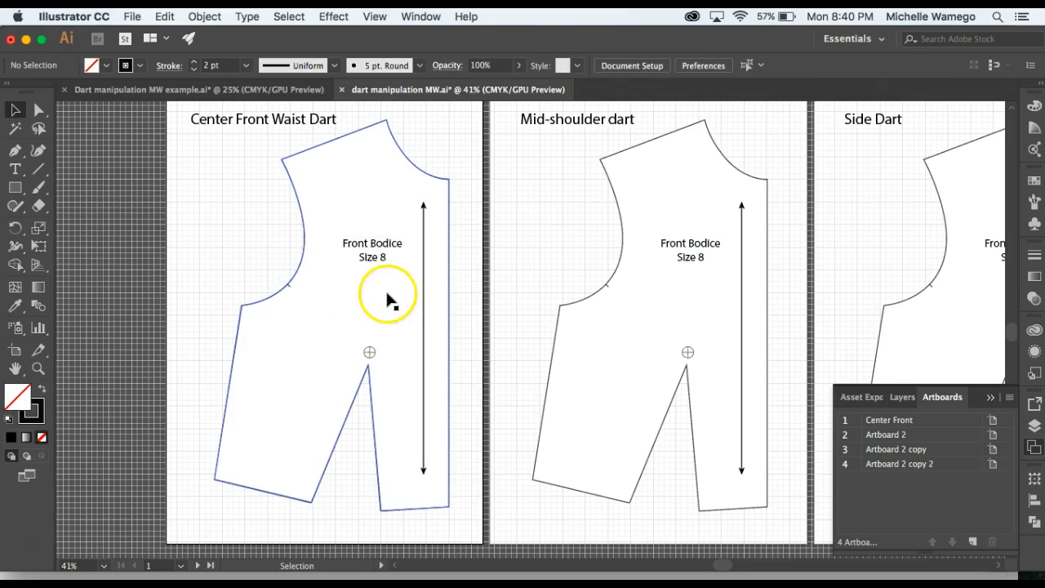
Set the fill of the bodice outline on the Center Front Waist Dart artboard to None and deselect it.
{"action": "left_click", "coordinate": [362, 296]}
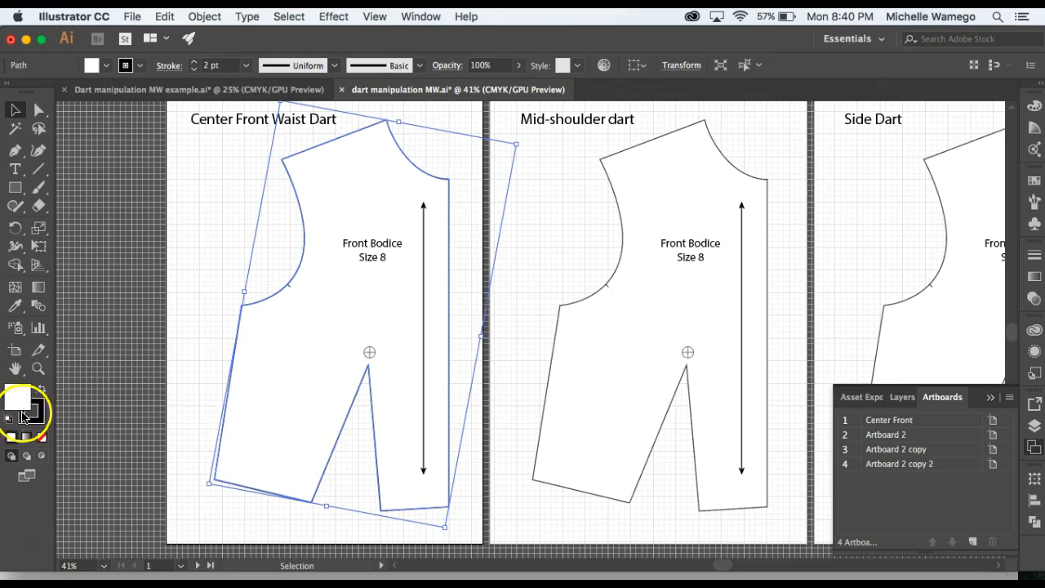
{"action": "left_click", "coordinate": [43, 439]}
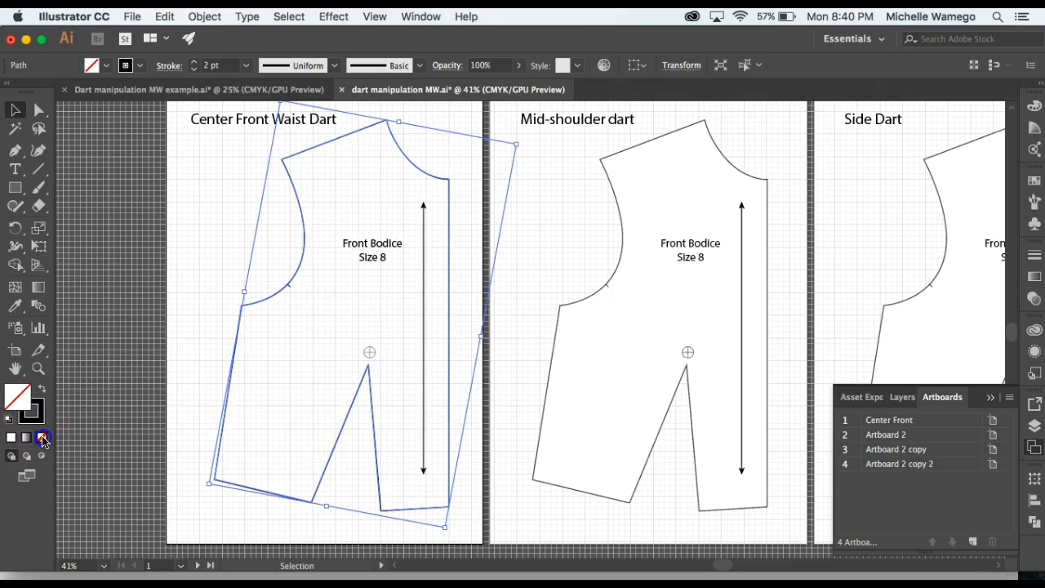
{"action": "left_click", "coordinate": [174, 367]}
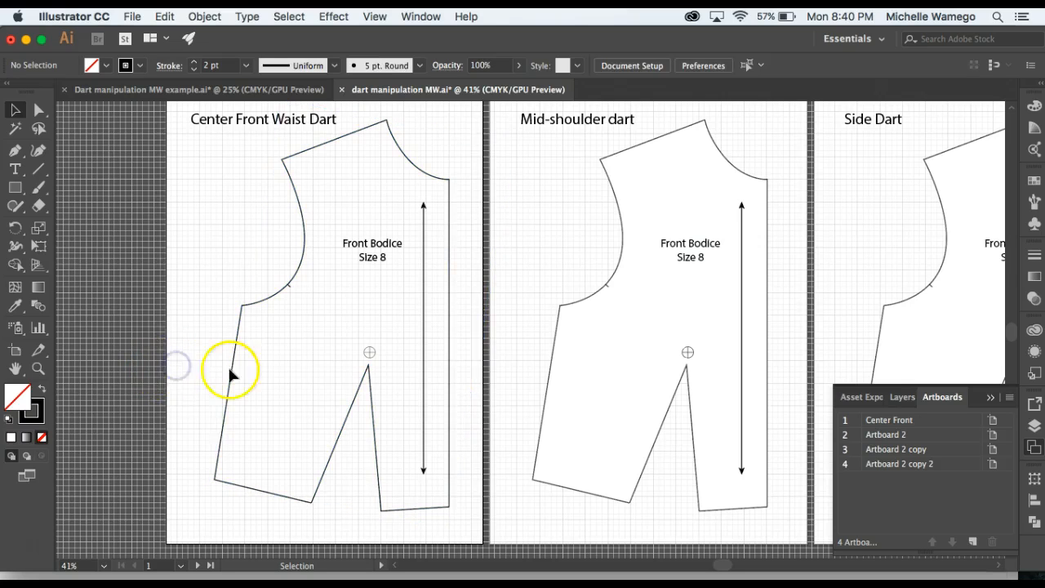
Cut the bodice outline with the Scissors tool at the corner anchor where center front meets the waistline.
{"action": "left_click_drag", "start_coordinate": [426, 490], "coordinate": [360, 441]}
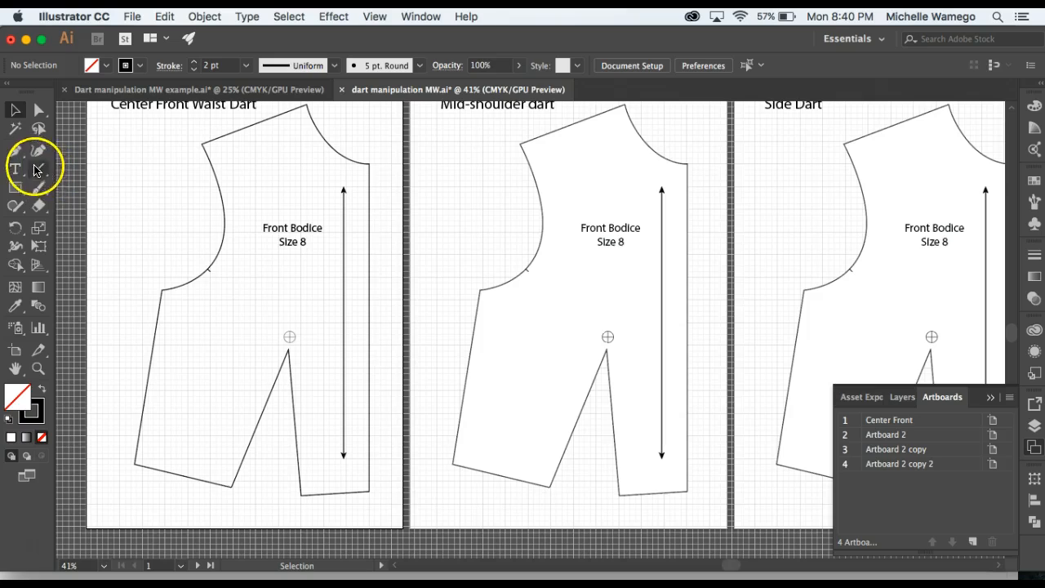
{"action": "left_click", "coordinate": [37, 210]}
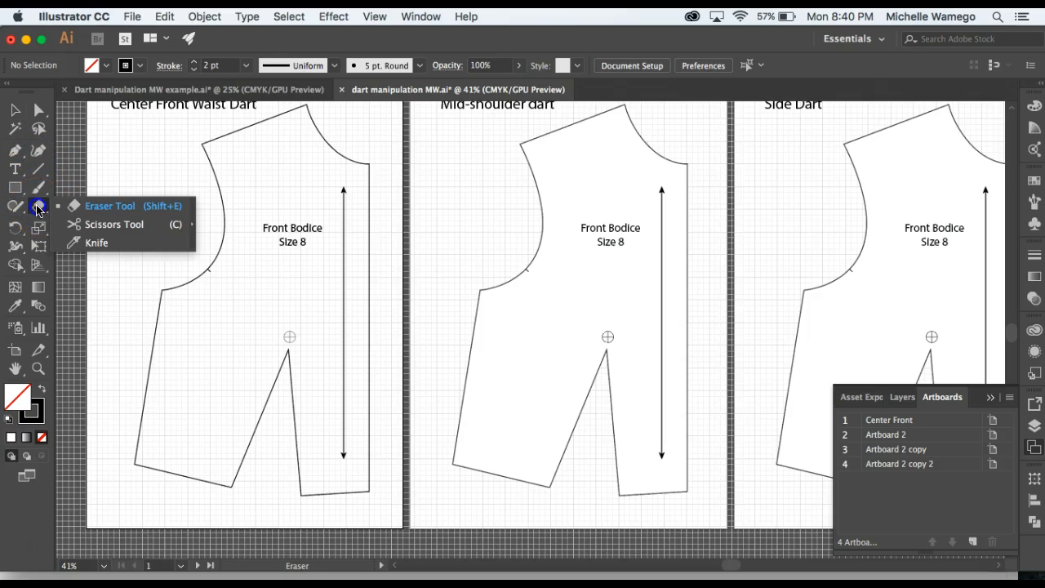
{"action": "left_click", "coordinate": [100, 228]}
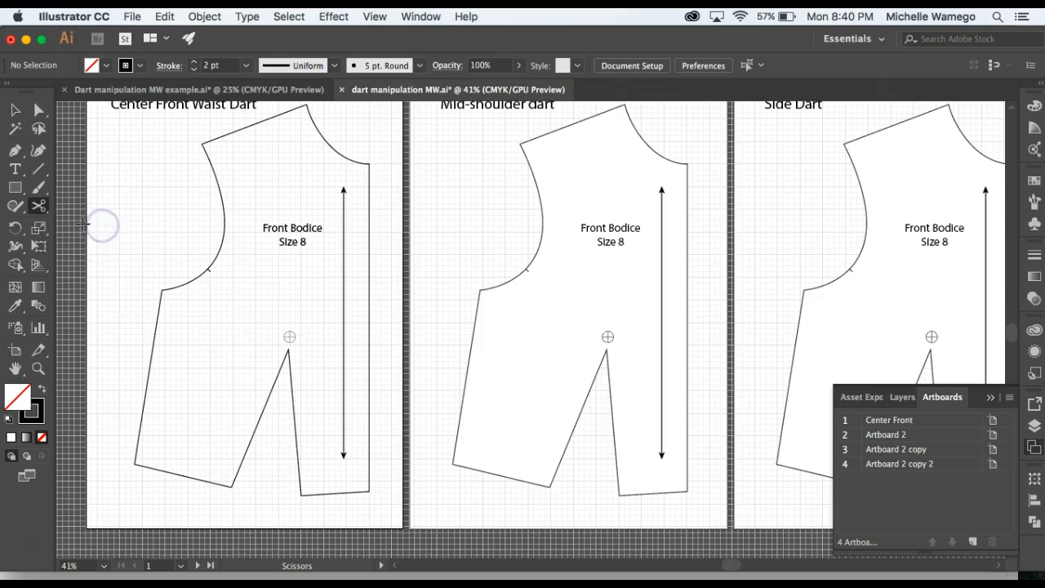
{"action": "left_click", "coordinate": [369, 490]}
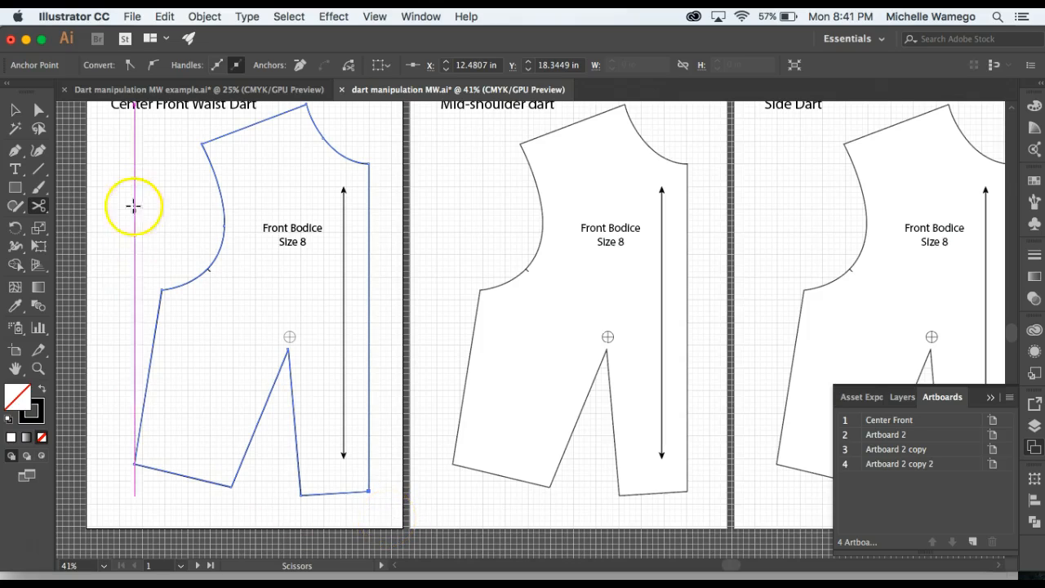
Delete both legs of the waist dart from the bodice outline, leaving the waistline open between them.
{"action": "left_click", "coordinate": [40, 113]}
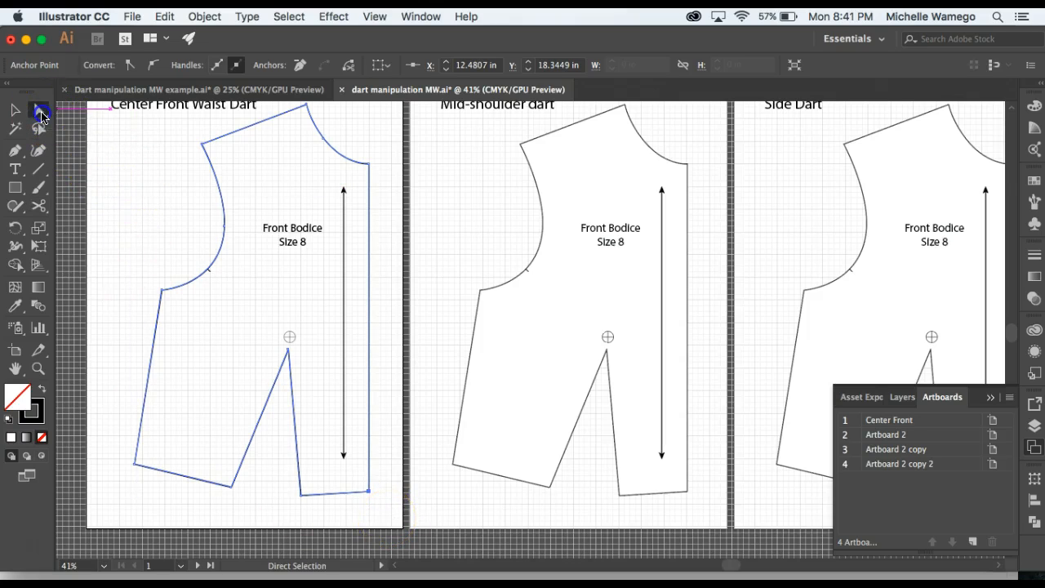
{"action": "left_click", "coordinate": [172, 243]}
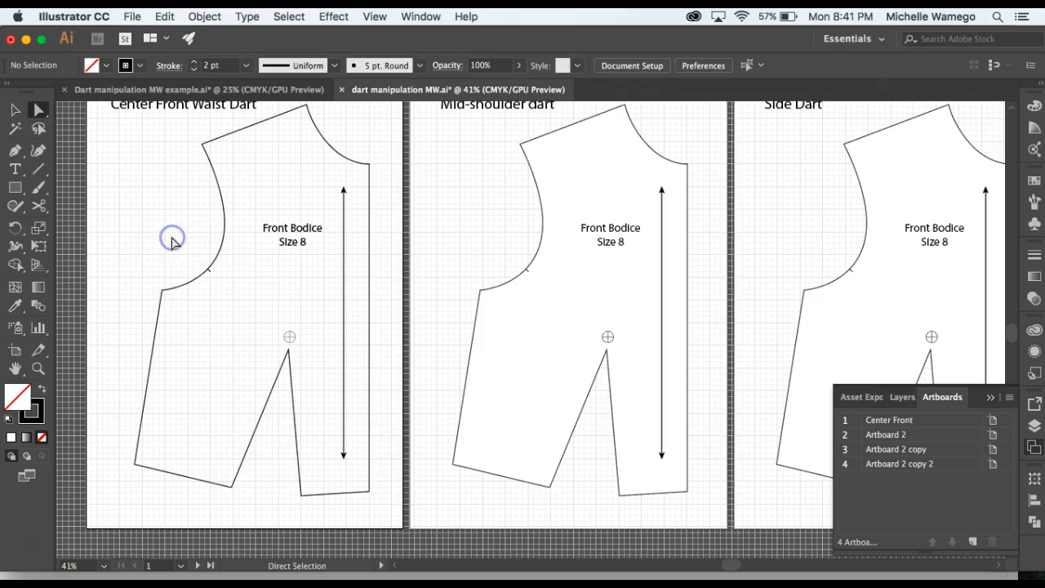
{"action": "left_click", "coordinate": [298, 439]}
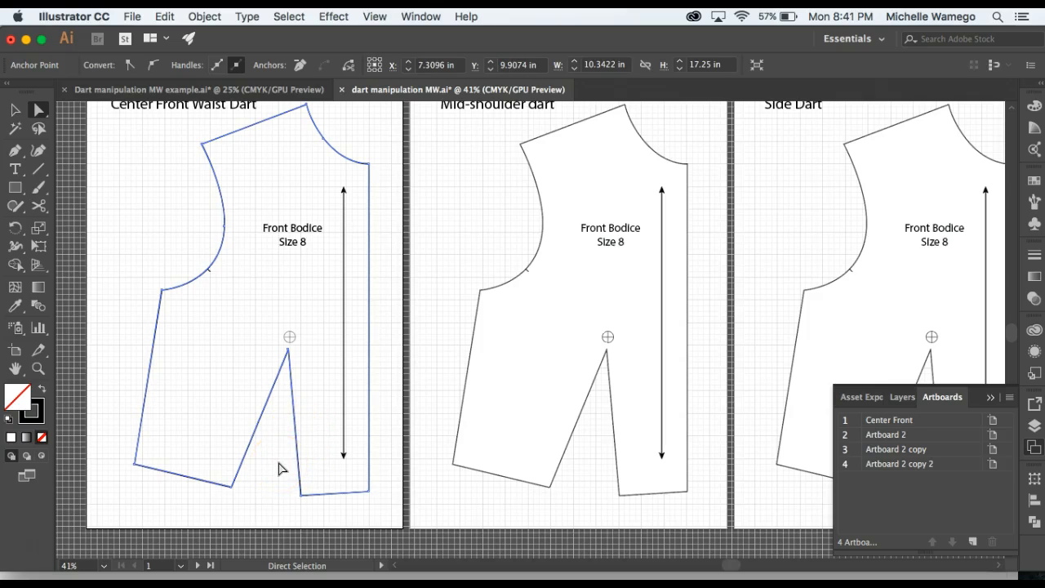
{"action": "key", "text": "Delete"}
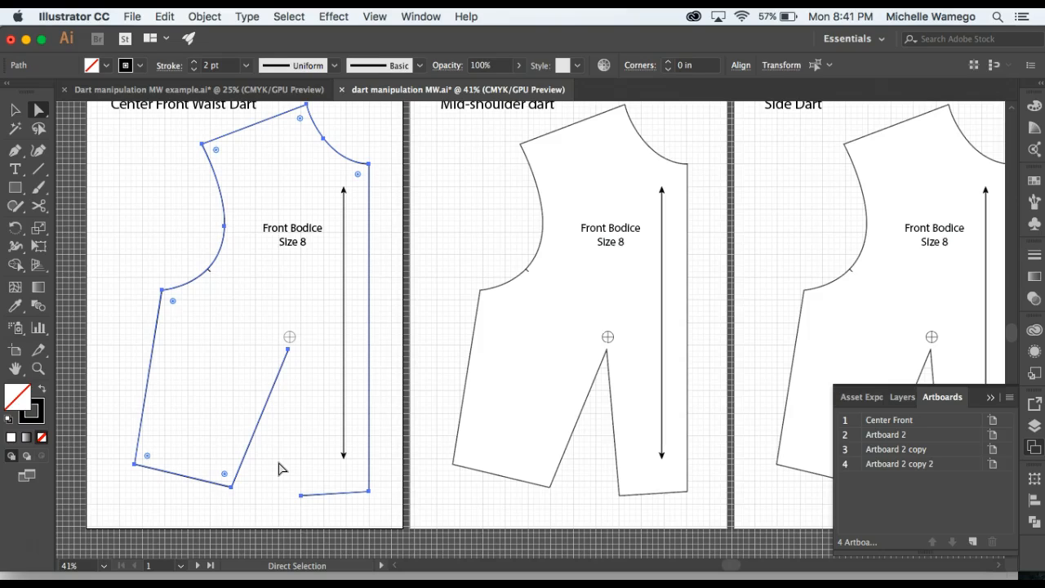
{"action": "left_click", "coordinate": [278, 463]}
{"action": "left_click", "coordinate": [276, 462]}
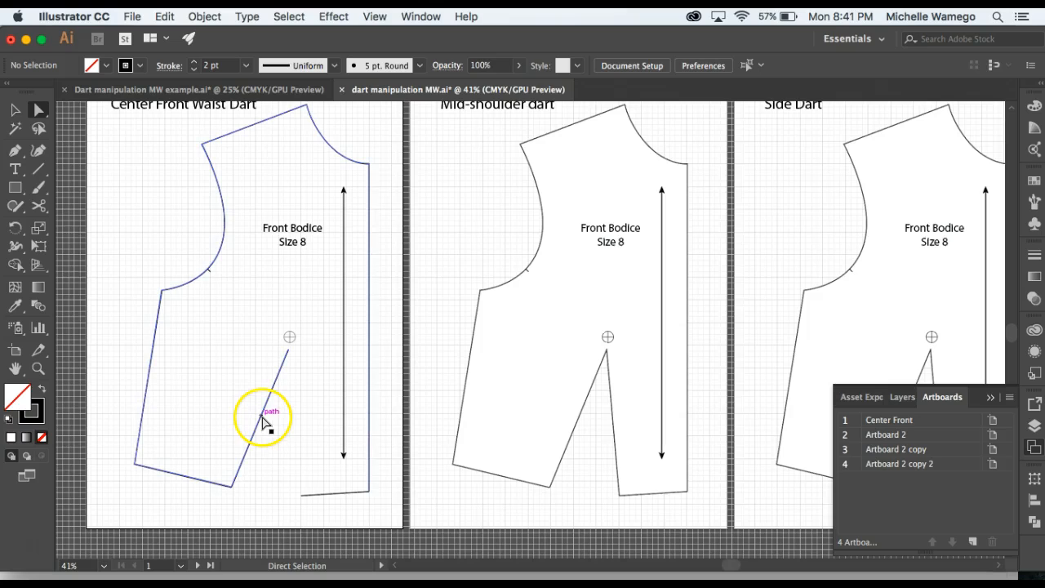
{"action": "left_click", "coordinate": [263, 421]}
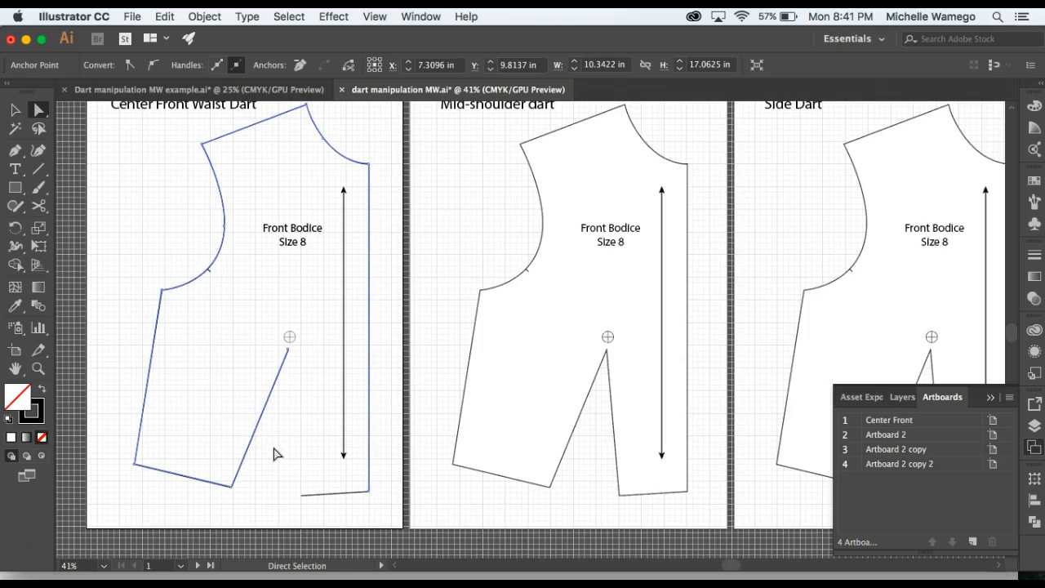
{"action": "key", "text": "Delete"}
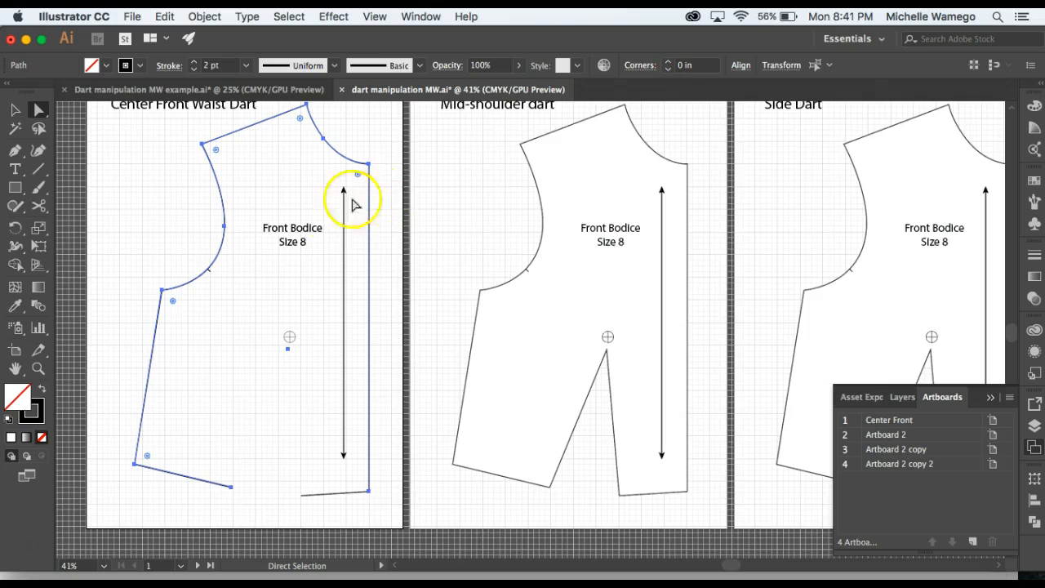
{"action": "left_click", "coordinate": [276, 484]}
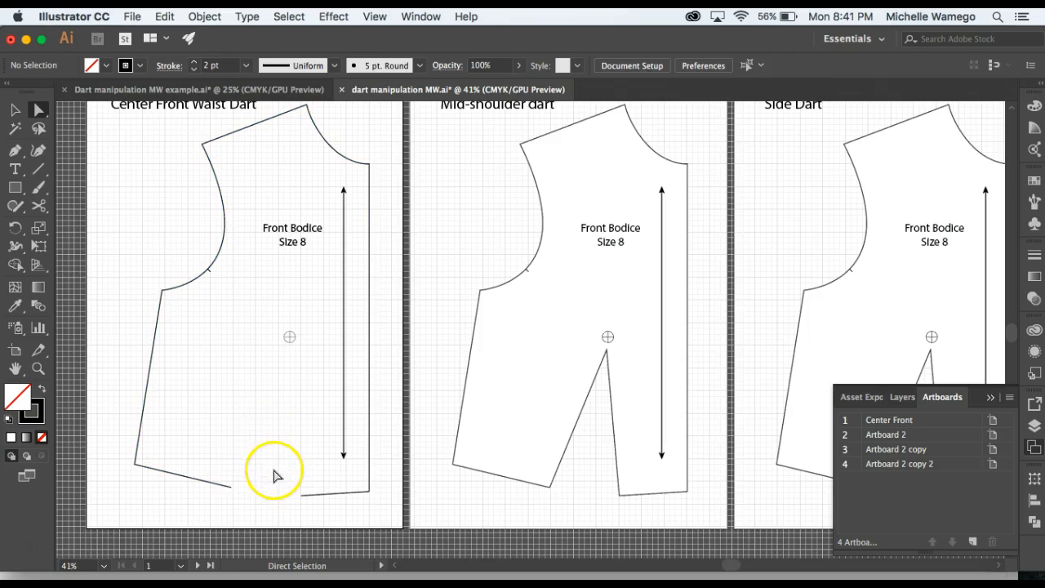
Rotate the short waistline segment near center front about 25° clockwise around the bust point, bringing it to the side waistline's open end.
{"action": "key", "text": "z"}
{"action": "left_click", "coordinate": [292, 406]}
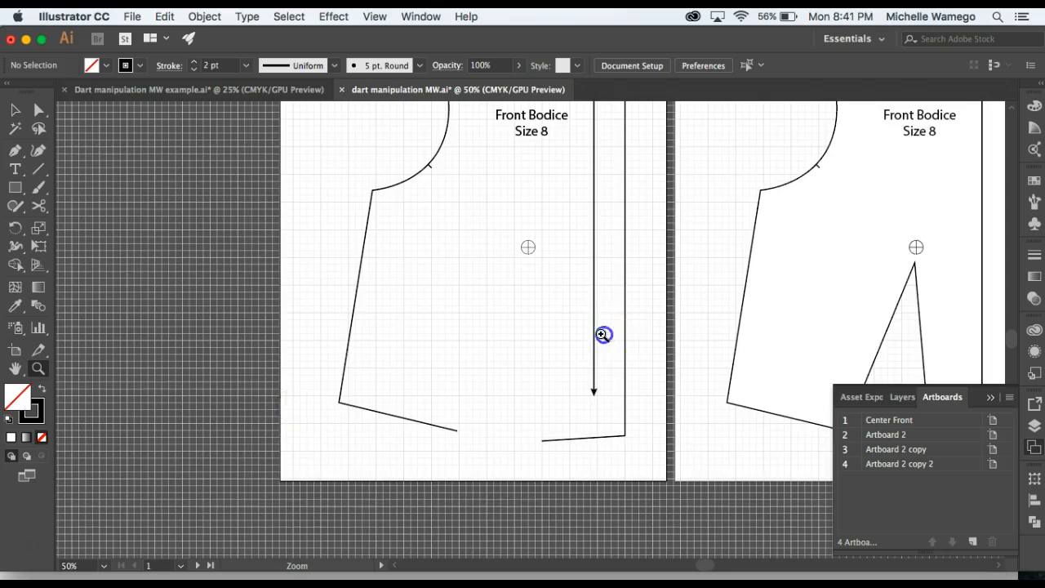
{"action": "left_click", "coordinate": [602, 334]}
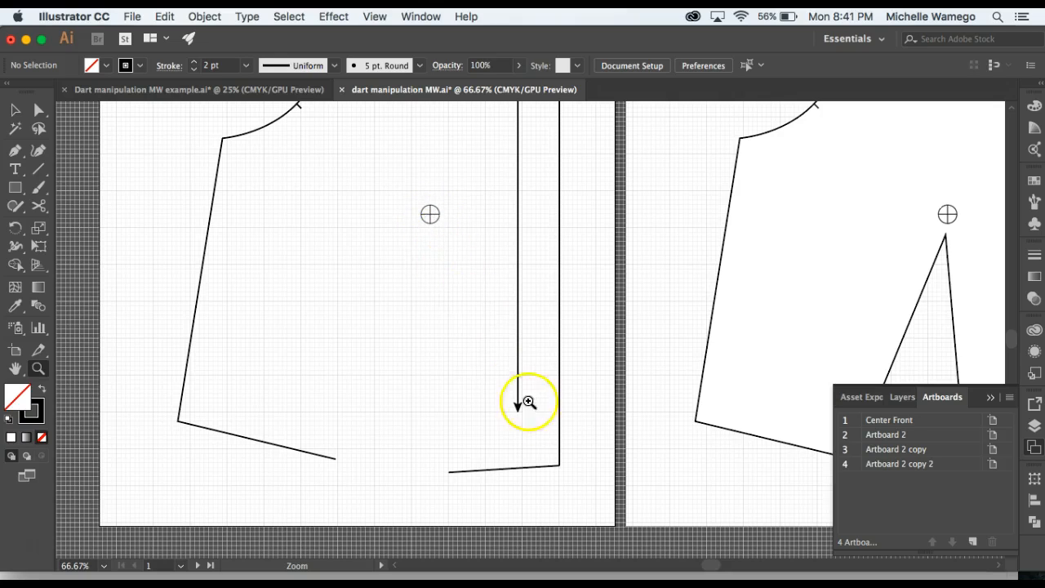
{"action": "left_click", "coordinate": [14, 109]}
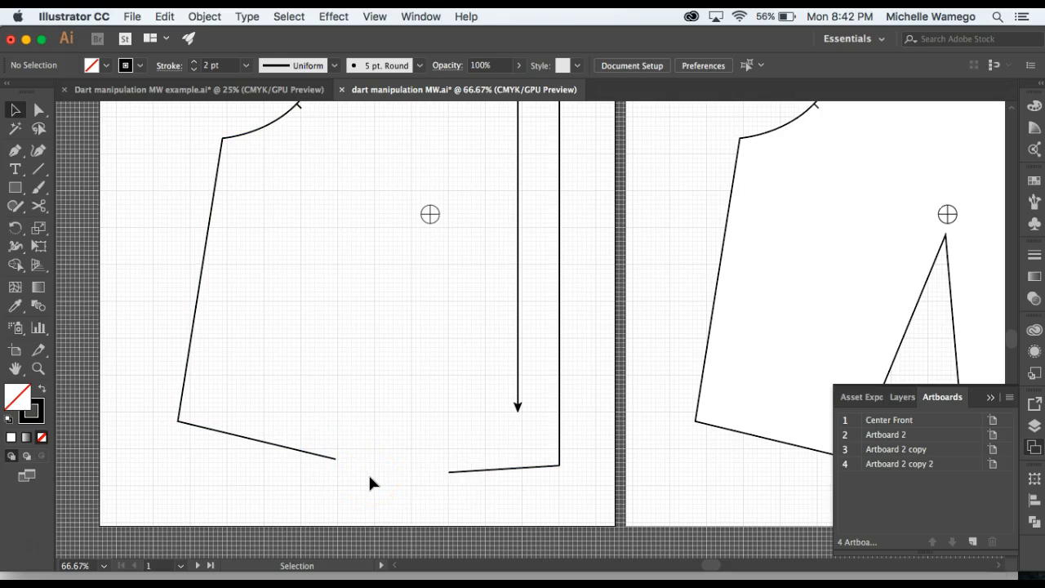
{"action": "left_click", "coordinate": [39, 111]}
{"action": "left_click", "coordinate": [447, 473]}
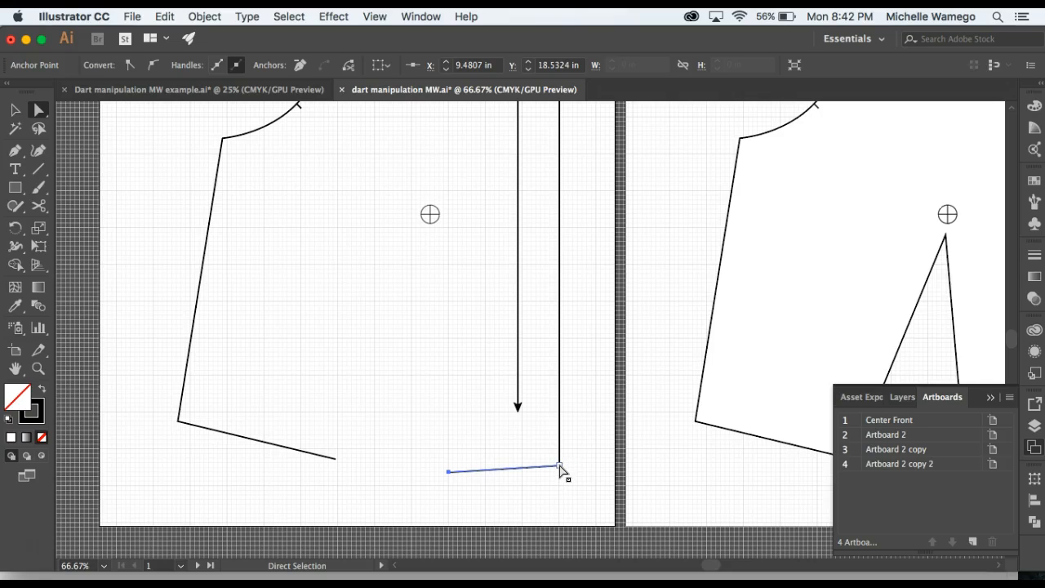
{"action": "left_click", "coordinate": [560, 472]}
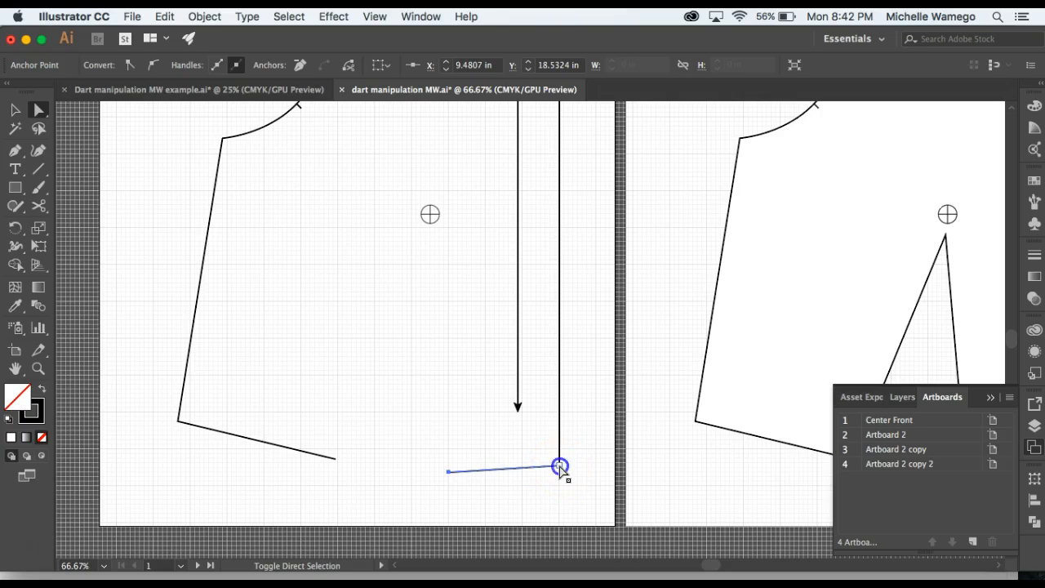
{"action": "left_click", "coordinate": [560, 467], "text": "shift"}
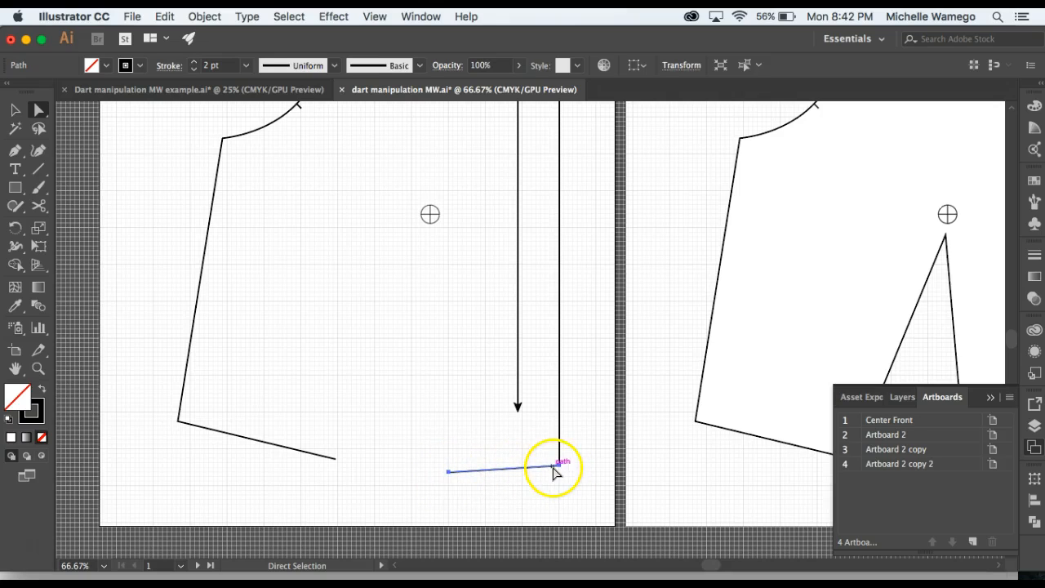
{"action": "left_click", "coordinate": [14, 231]}
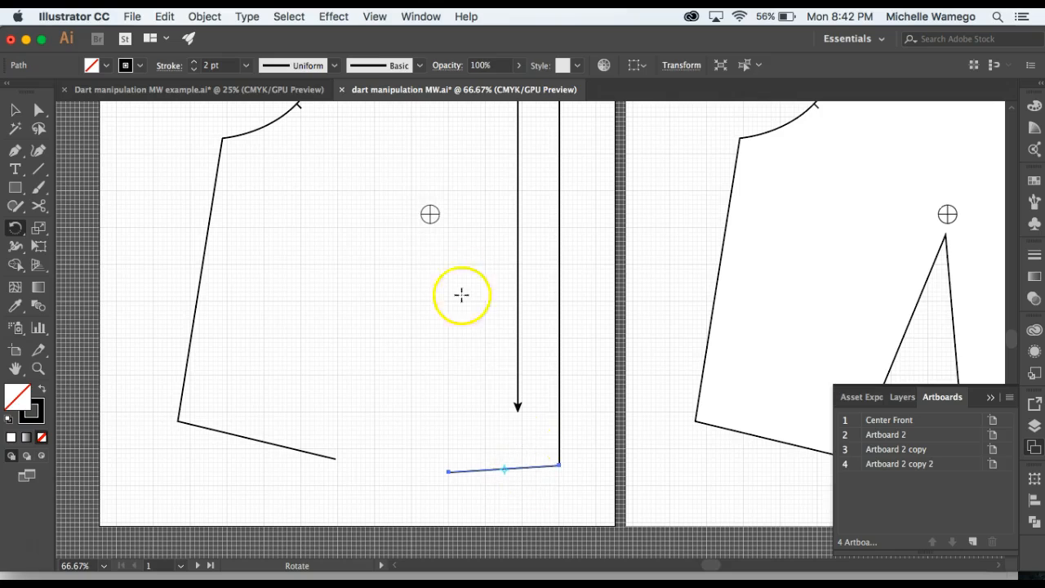
{"action": "left_click", "coordinate": [430, 213]}
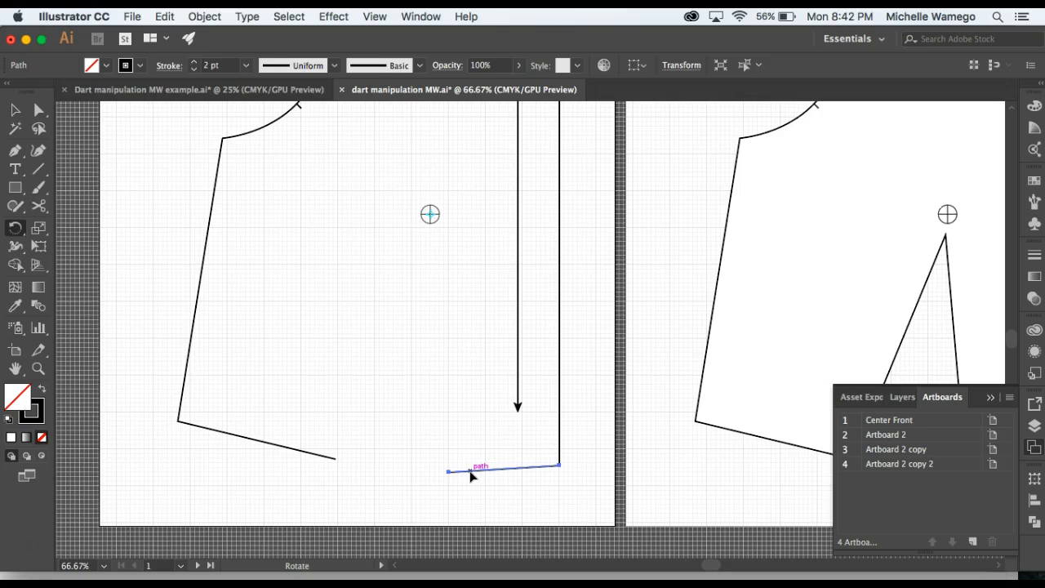
{"action": "left_click_drag", "start_coordinate": [471, 475], "coordinate": [358, 472]}
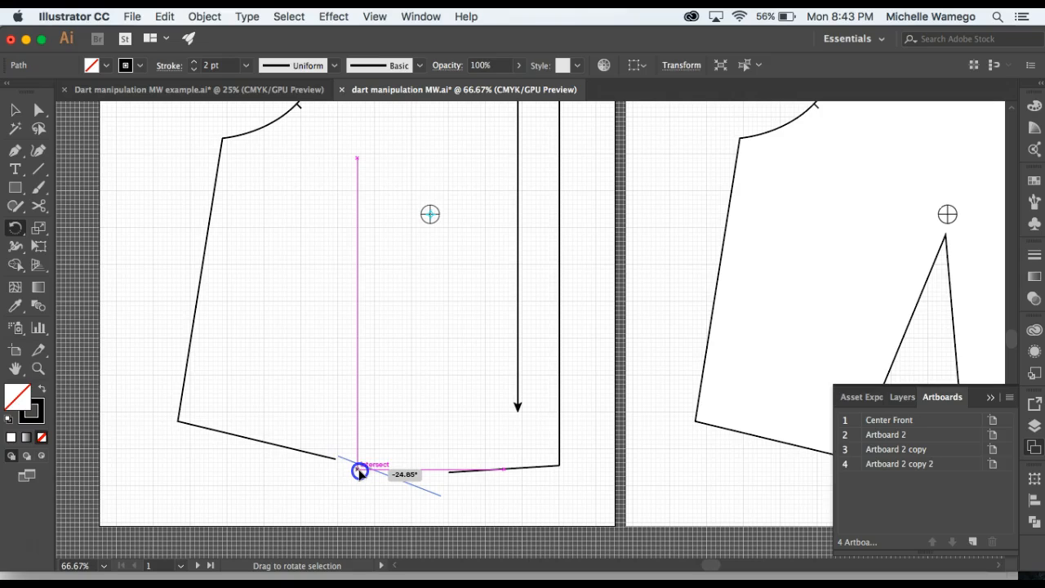
{"action": "left_click_drag", "start_coordinate": [359, 472], "coordinate": [358, 470]}
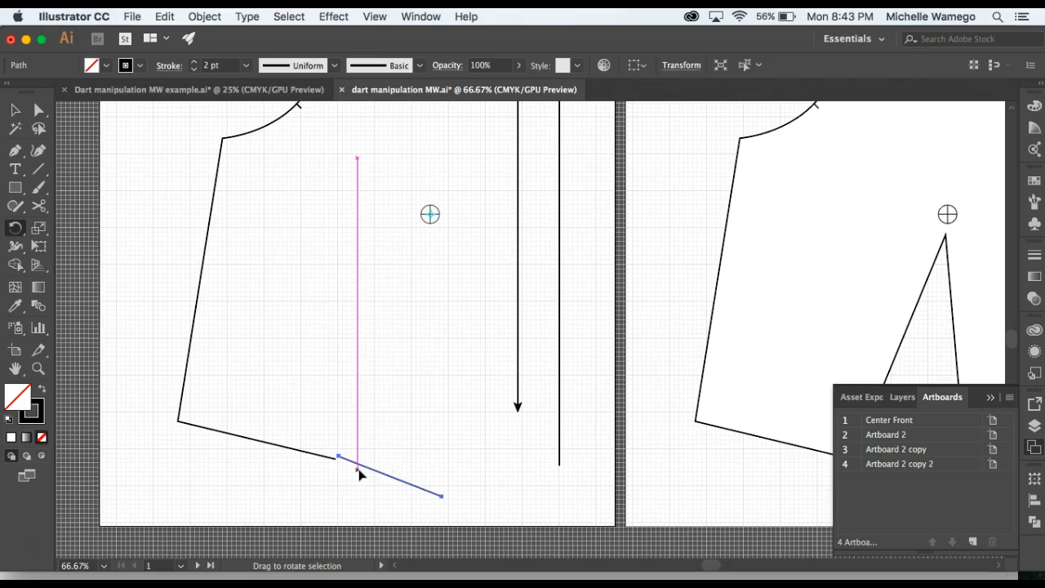
Nudge the rotated waistline segment slightly down and sideways so its inner end meets the side waistline's end, and deselect it.
{"action": "left_click", "coordinate": [14, 110]}
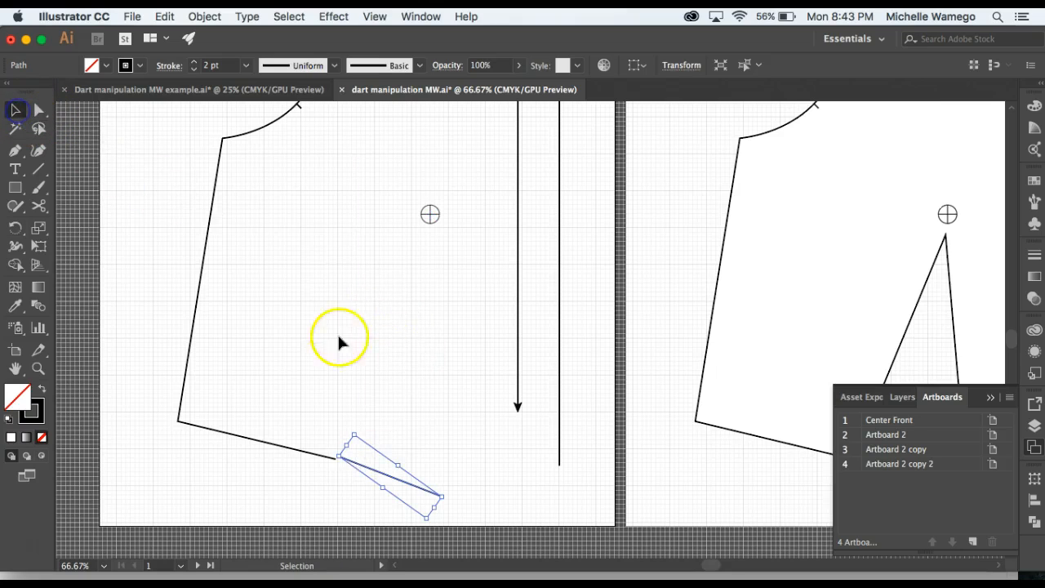
{"action": "left_click", "coordinate": [345, 491]}
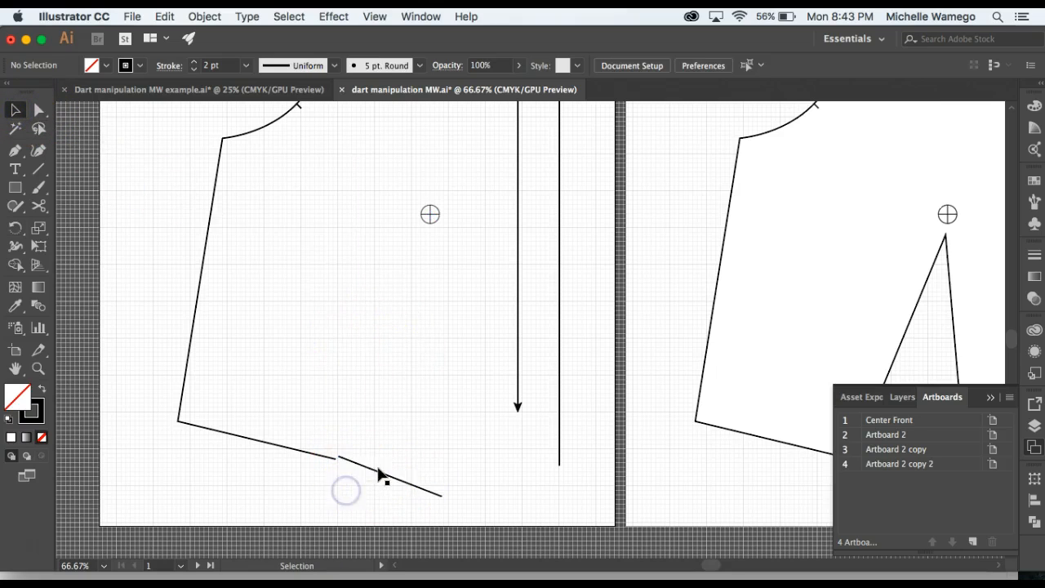
{"action": "left_click", "coordinate": [381, 476]}
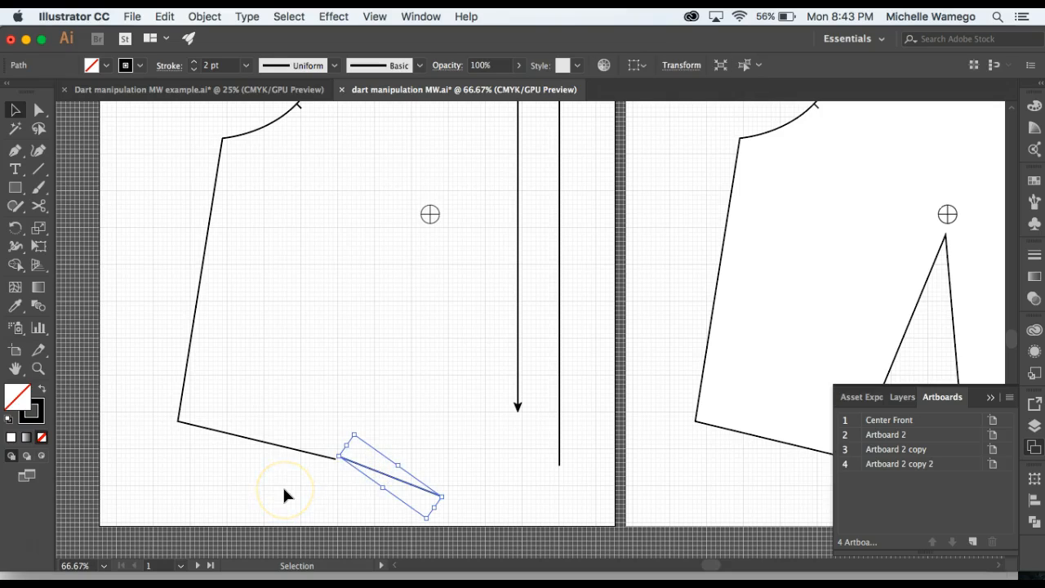
{"action": "key", "text": "Down"}
{"action": "key", "text": "Down"}
{"action": "key", "text": "Down"}
{"action": "key", "text": "Left"}
{"action": "key", "text": "Down"}
{"action": "left_click", "coordinate": [283, 485]}
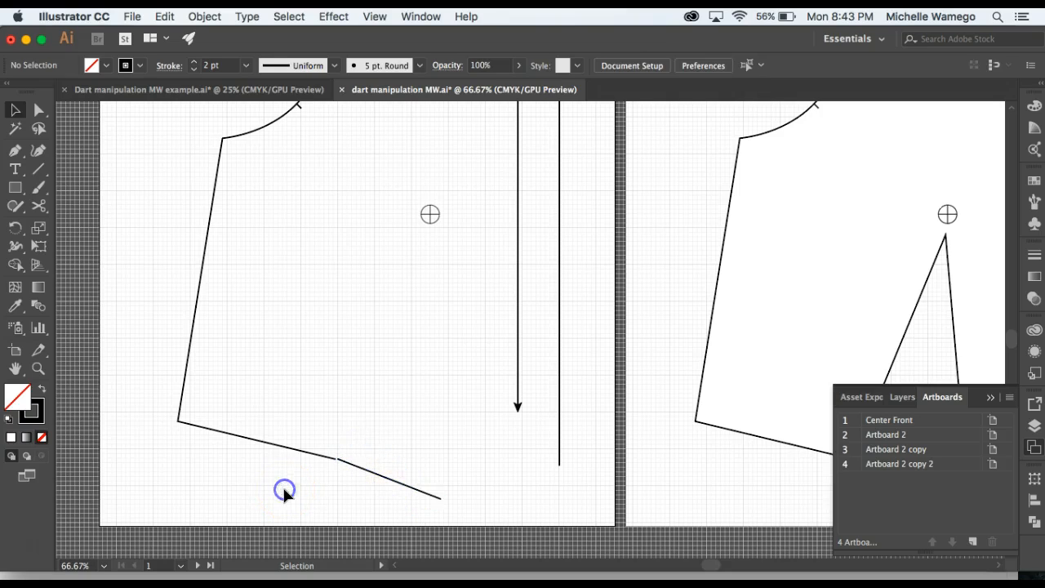
{"action": "left_click", "coordinate": [360, 470]}
{"action": "left_click", "coordinate": [322, 495]}
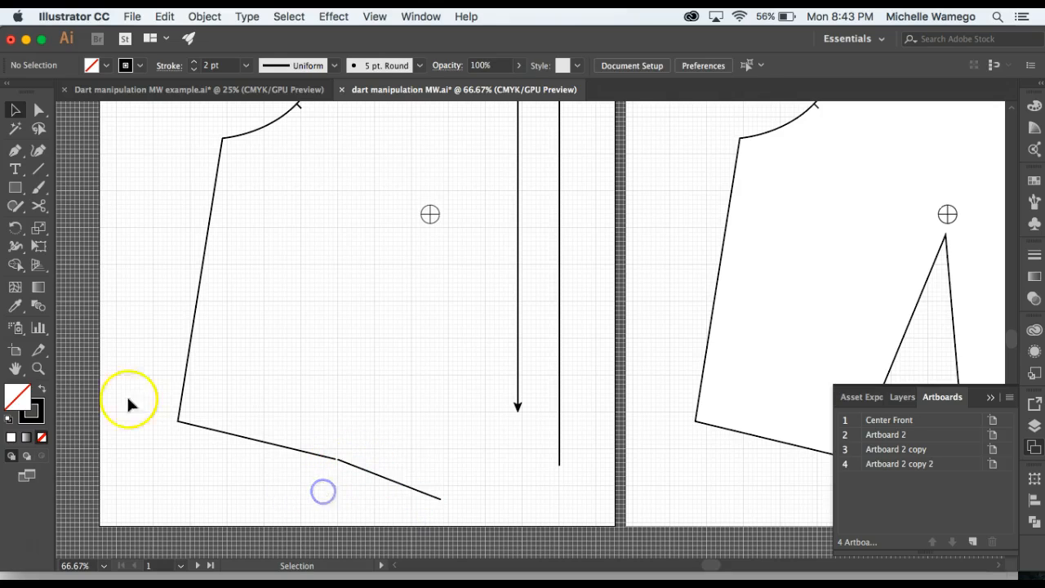
Select the two facing end anchors of the waistline segments and average them on both axes.
{"action": "left_click", "coordinate": [38, 368]}
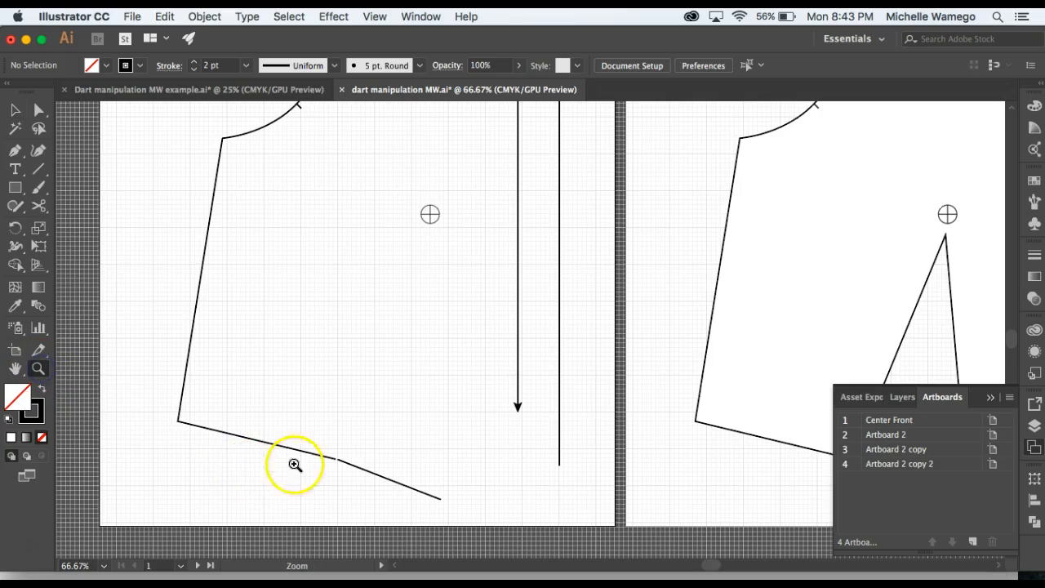
{"action": "left_click", "coordinate": [338, 466]}
{"action": "left_click", "coordinate": [490, 356]}
{"action": "left_click", "coordinate": [520, 338]}
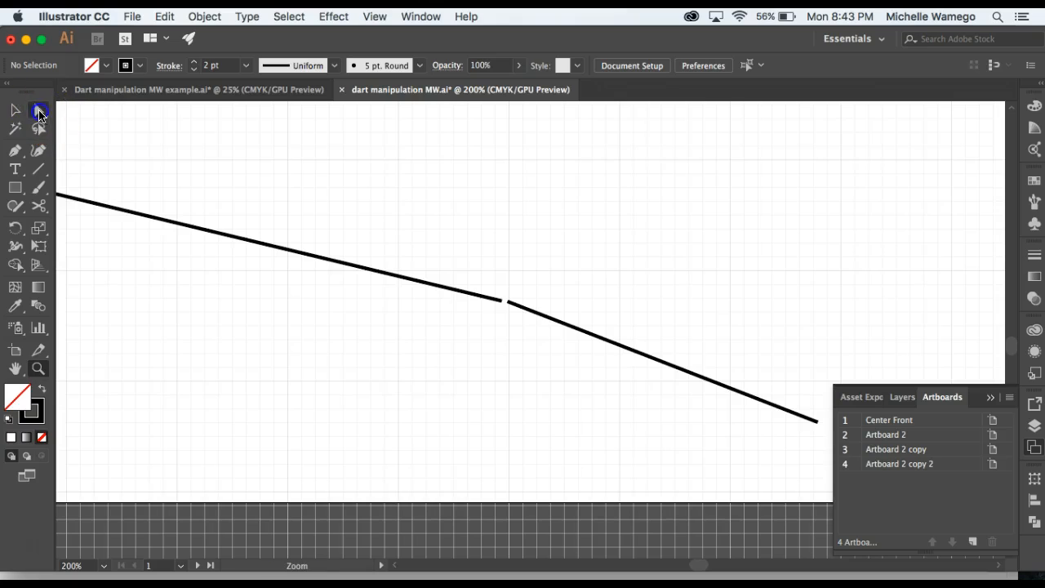
{"action": "left_click", "coordinate": [39, 109]}
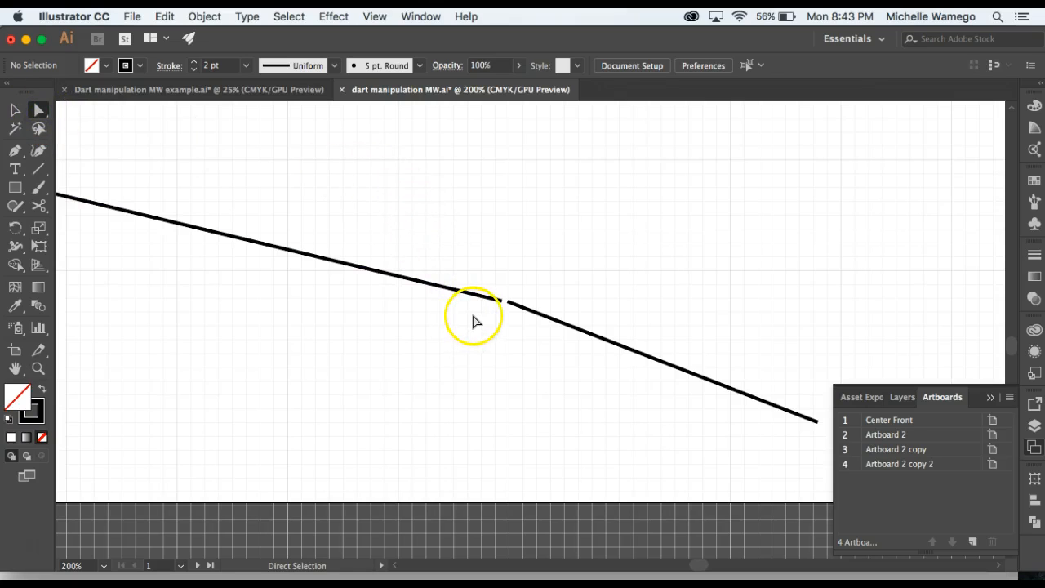
{"action": "left_click", "coordinate": [485, 321]}
{"action": "left_click_drag", "start_coordinate": [485, 322], "coordinate": [525, 285]}
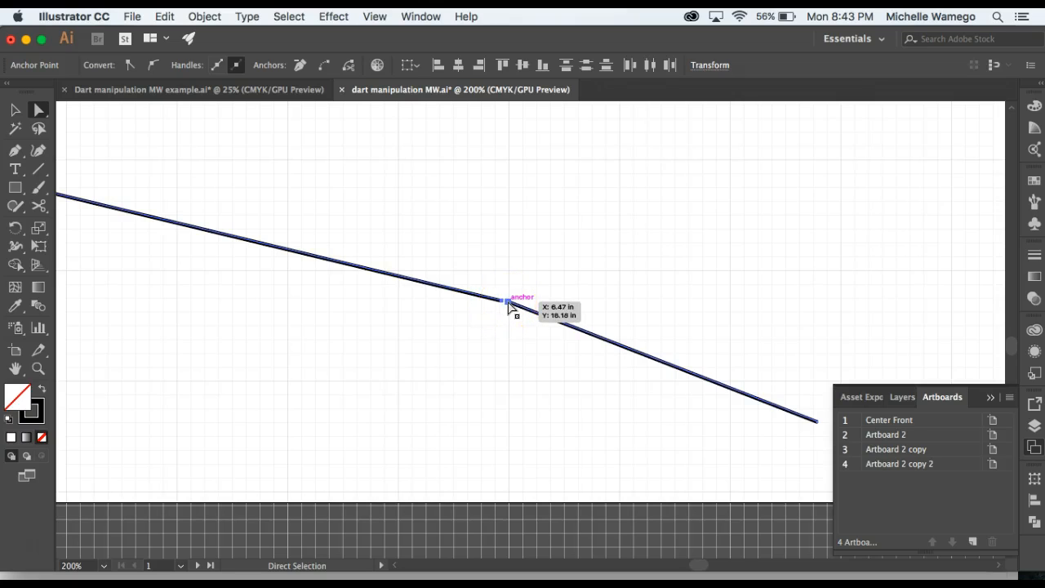
{"action": "left_click", "coordinate": [504, 315]}
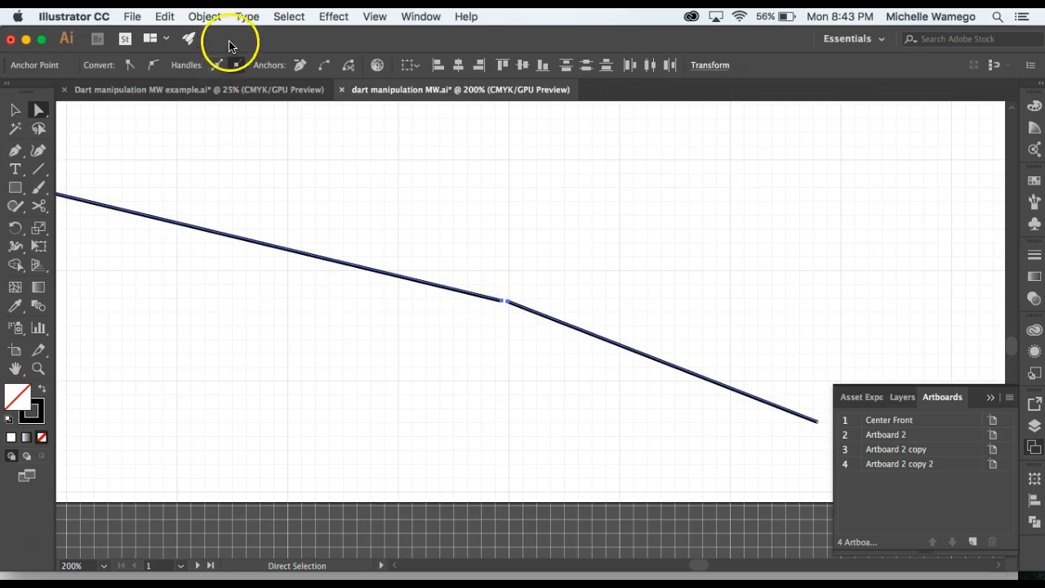
{"action": "left_click", "coordinate": [214, 18]}
{"action": "left_click", "coordinate": [265, 293]}
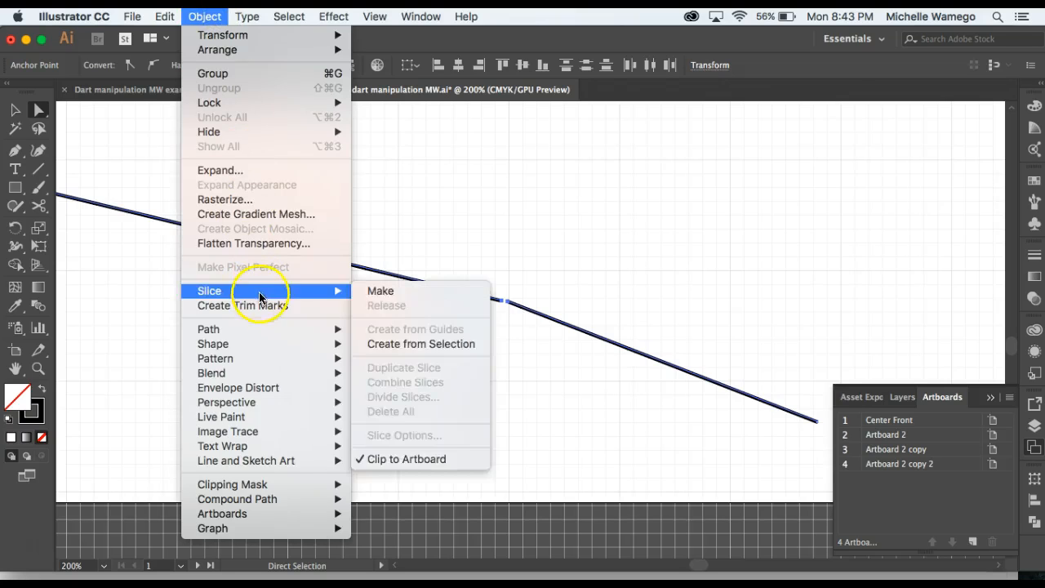
{"action": "left_click", "coordinate": [268, 329]}
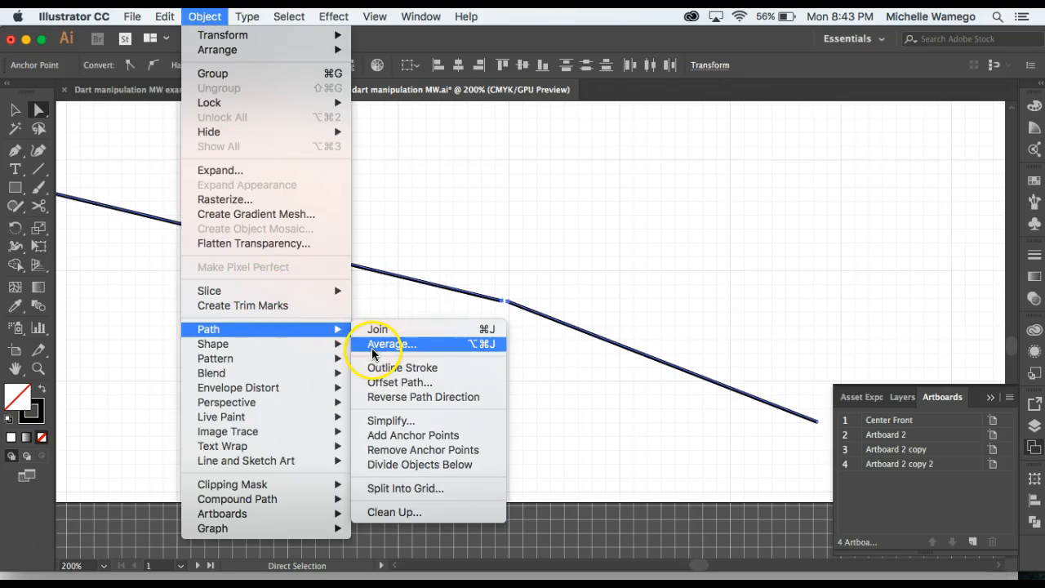
{"action": "left_click", "coordinate": [372, 347]}
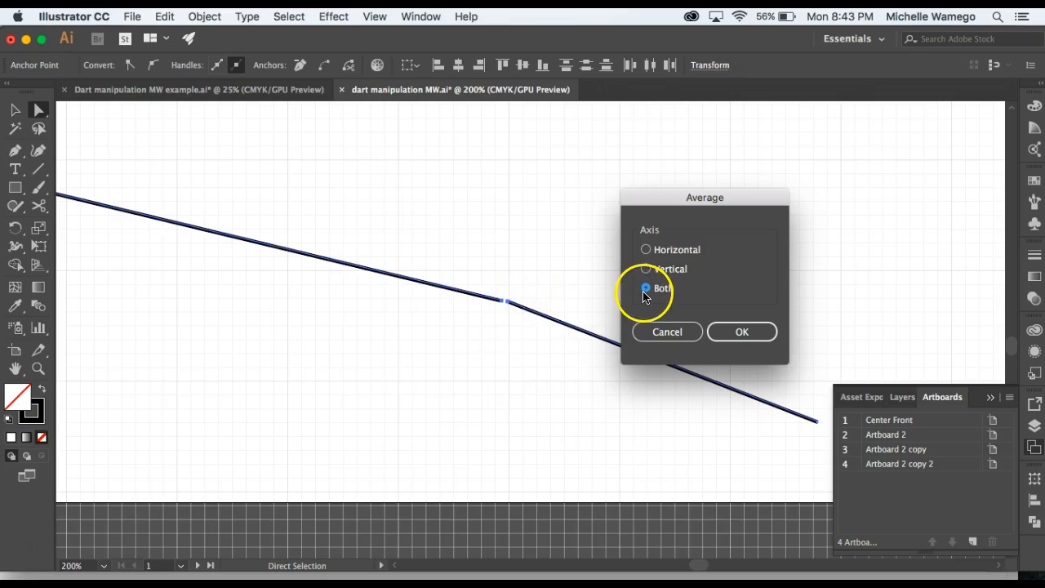
{"action": "left_click", "coordinate": [725, 335]}
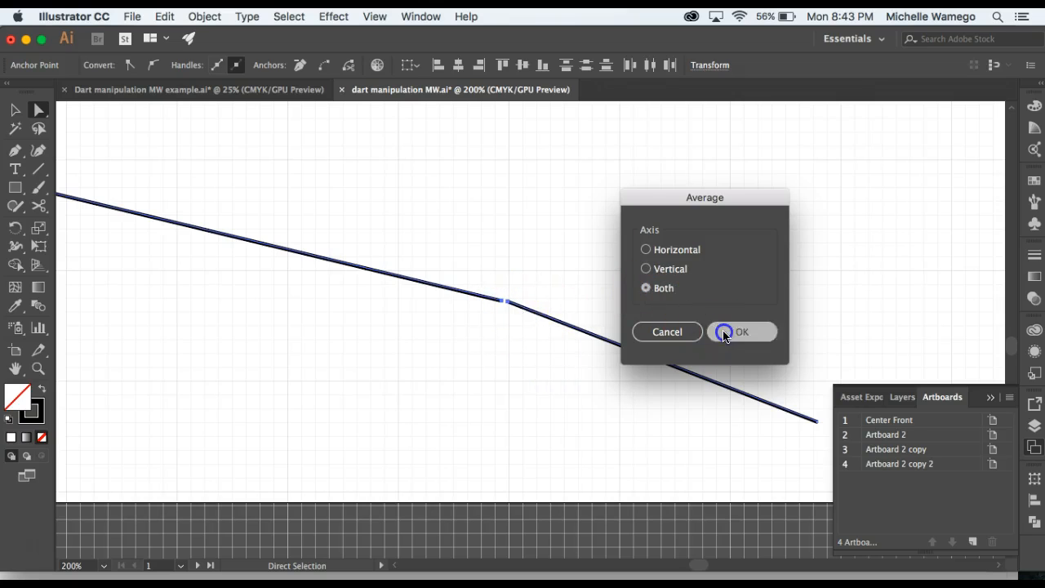
Join the two overlapping waistline end anchors into one continuous path and deselect it.
{"action": "left_click", "coordinate": [205, 18]}
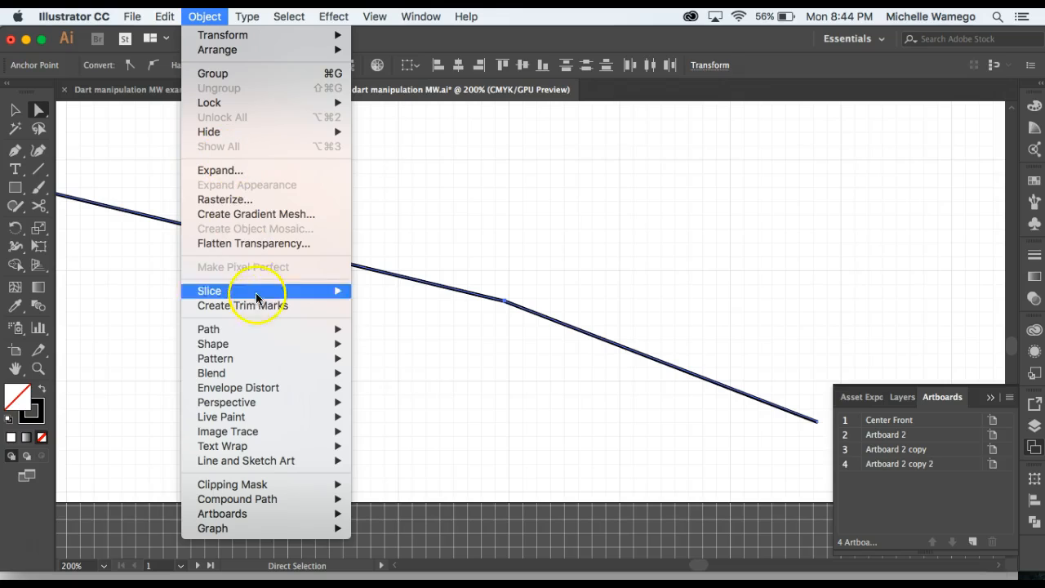
{"action": "mouse_move", "coordinate": [286, 334]}
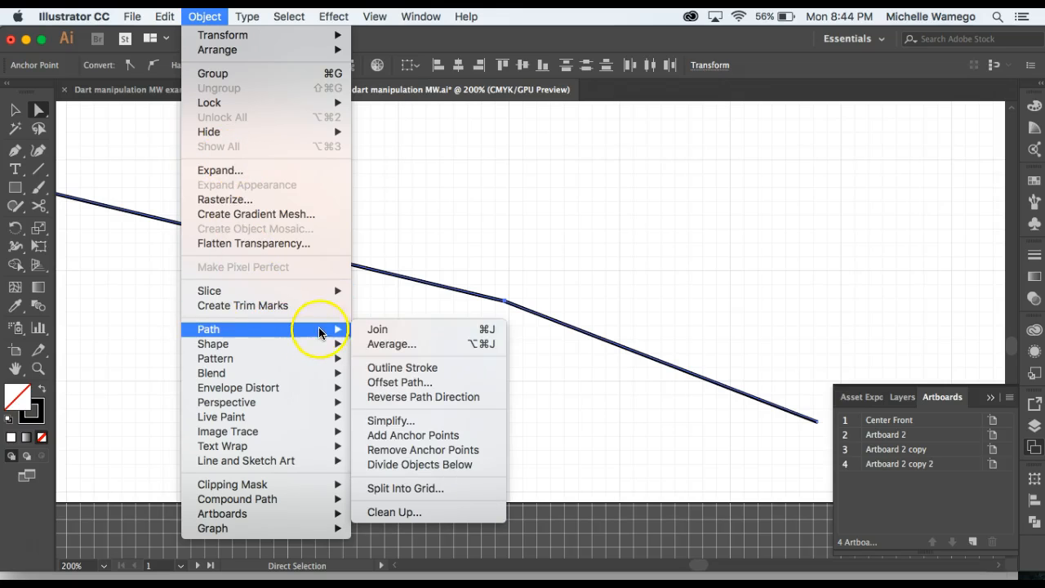
{"action": "left_click", "coordinate": [374, 330]}
{"action": "left_click", "coordinate": [388, 348]}
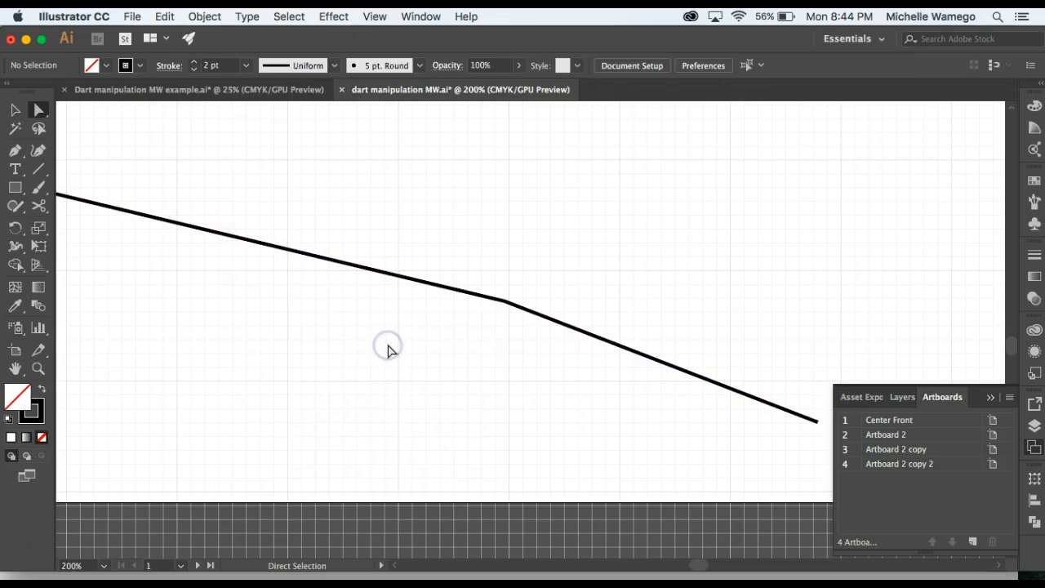
Draw the new dart legs with the Pen tool from center front's lower end to the bust point and on to the waistline's open end.
{"action": "key", "text": "z"}
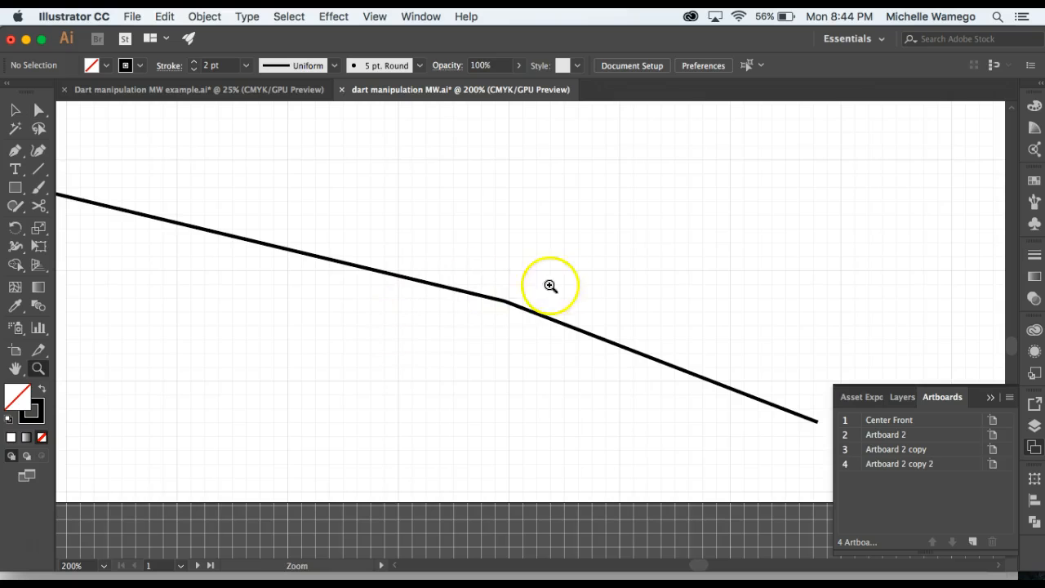
{"action": "left_click", "coordinate": [609, 238], "text": "alt"}
{"action": "left_click", "coordinate": [608, 238], "text": "alt"}
{"action": "left_click", "coordinate": [603, 250], "text": "alt"}
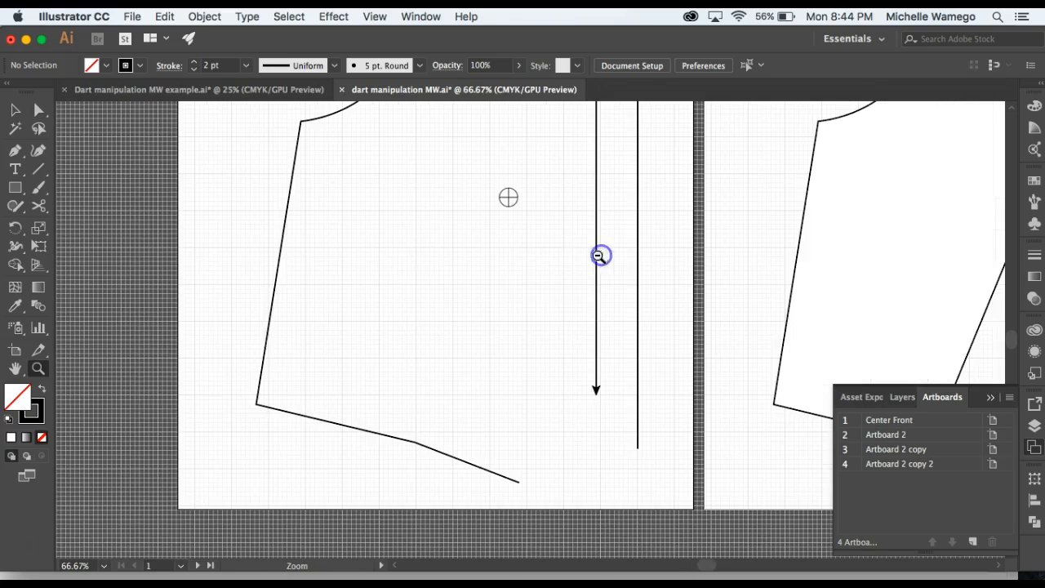
{"action": "left_click", "coordinate": [538, 276]}
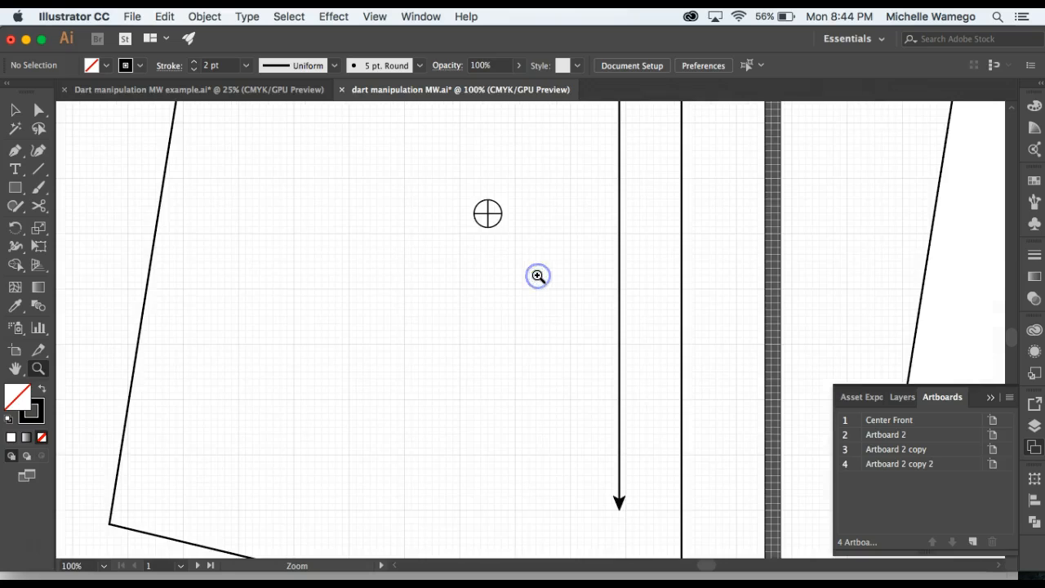
{"action": "left_click_drag", "start_coordinate": [539, 306], "coordinate": [465, 231]}
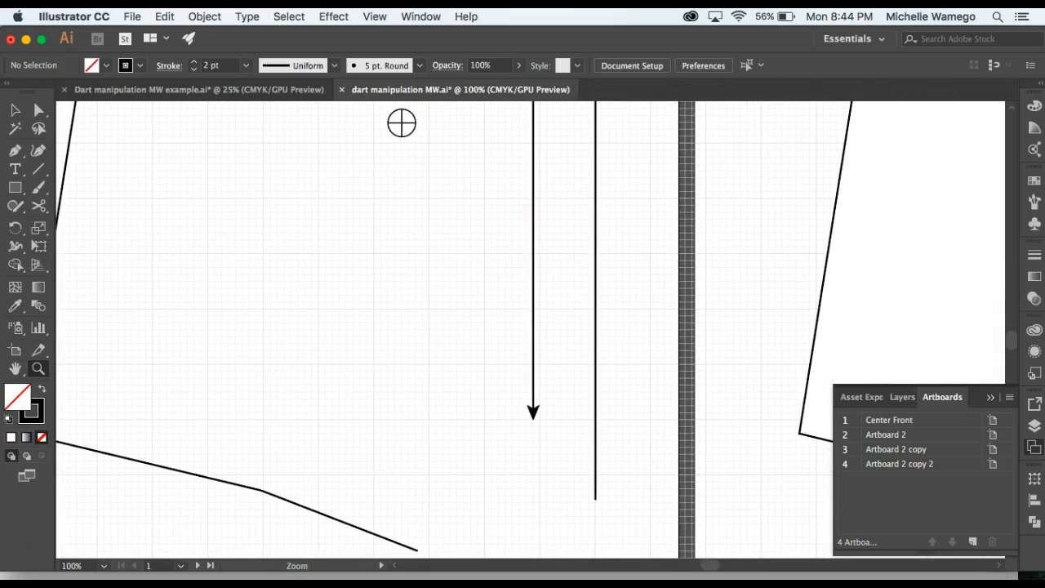
{"action": "left_click", "coordinate": [16, 151]}
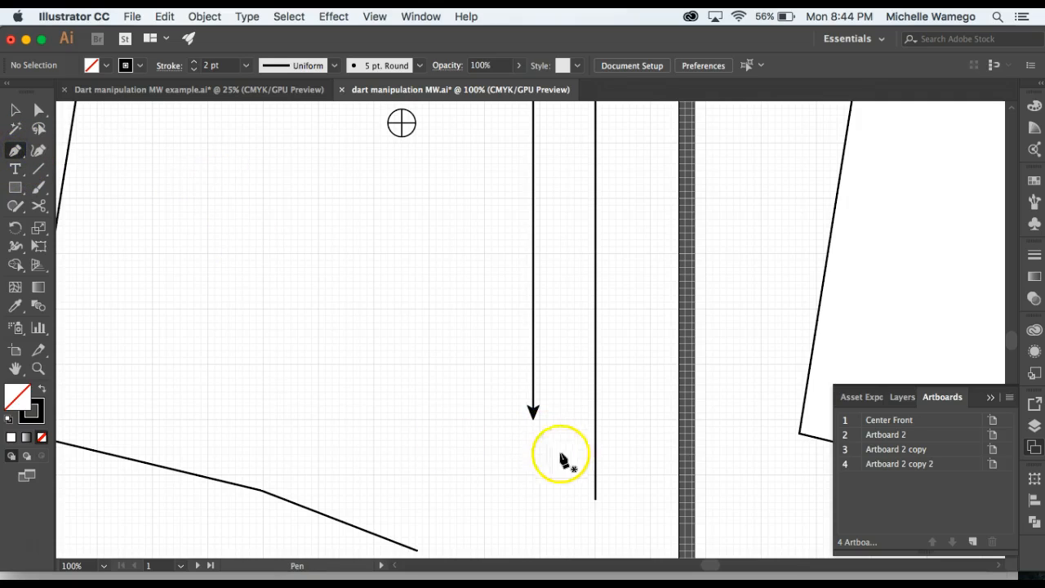
{"action": "left_click", "coordinate": [595, 498]}
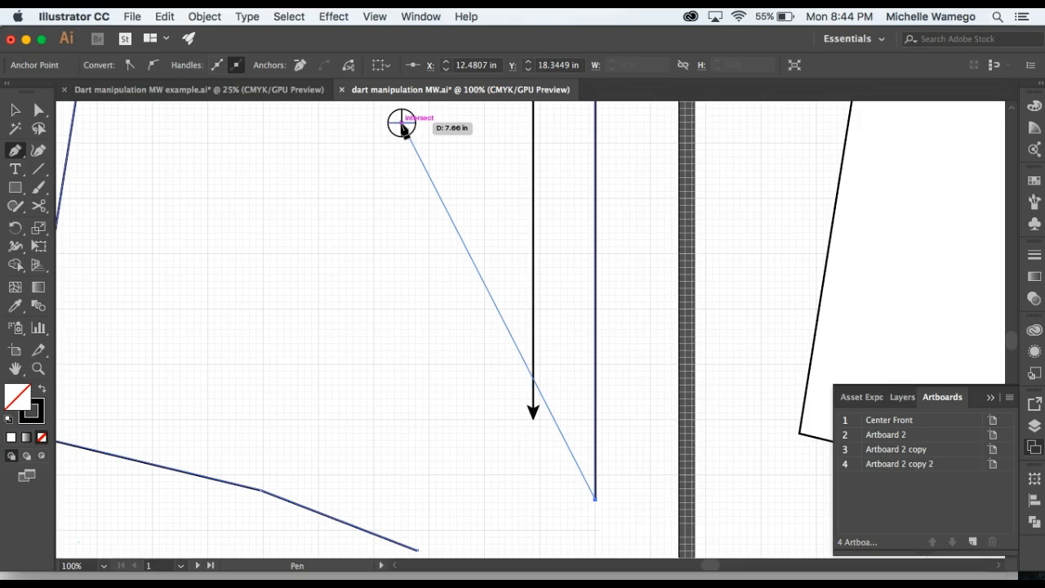
{"action": "left_click", "coordinate": [401, 125]}
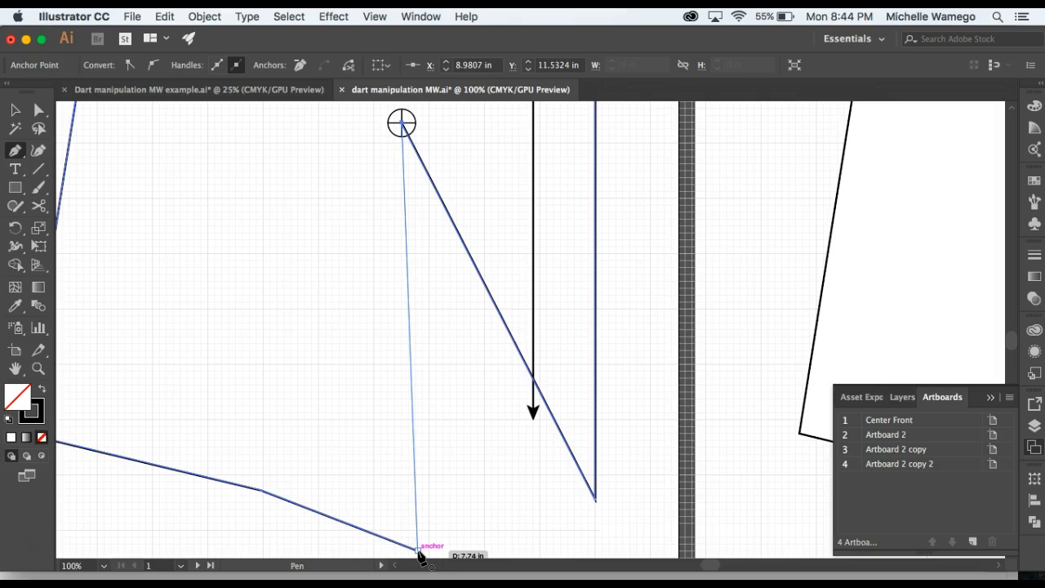
{"action": "left_click", "coordinate": [417, 549]}
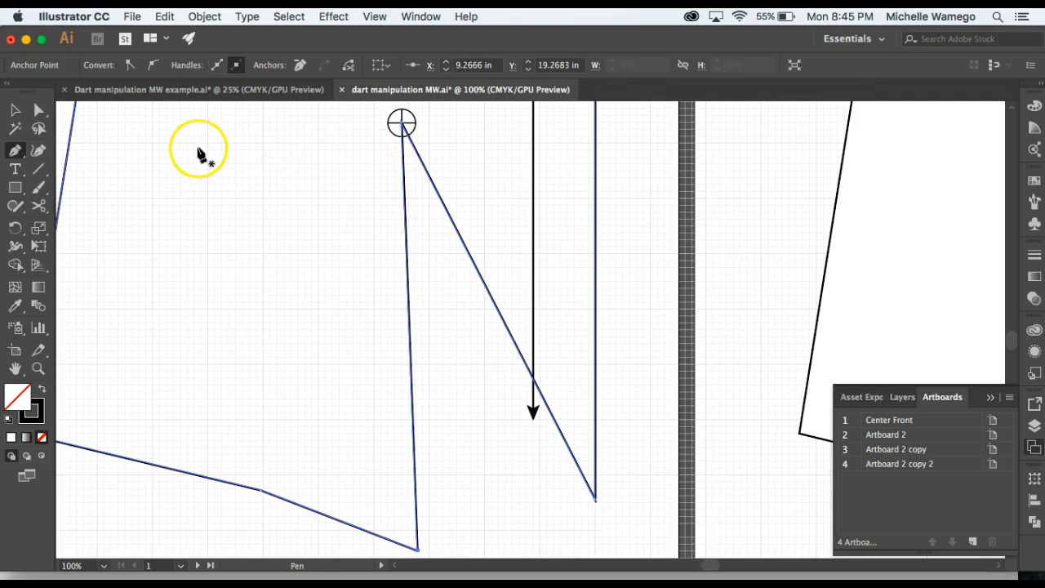
Move the new dart's tip about 0.56 in straight down below the bust point marker, slightly toward center front, and deselect it.
{"action": "left_click", "coordinate": [38, 110]}
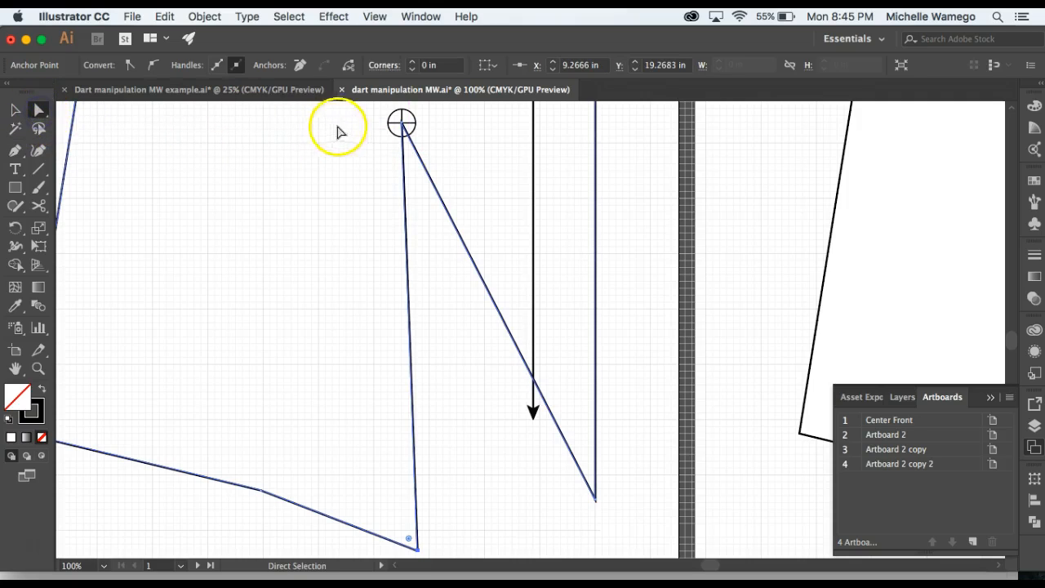
{"action": "left_click", "coordinate": [403, 123]}
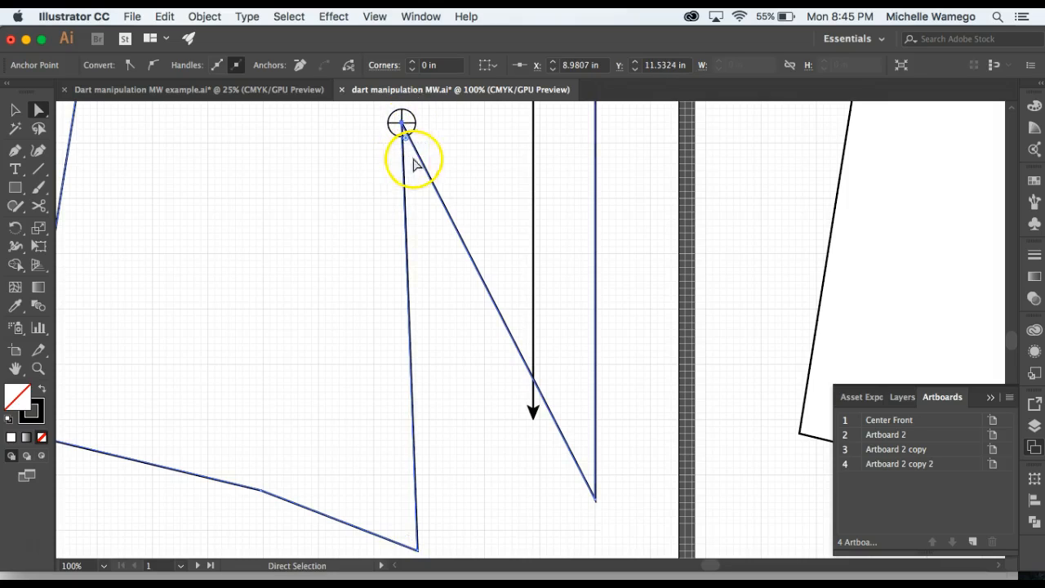
{"action": "left_click_drag", "start_coordinate": [403, 124], "coordinate": [410, 153]}
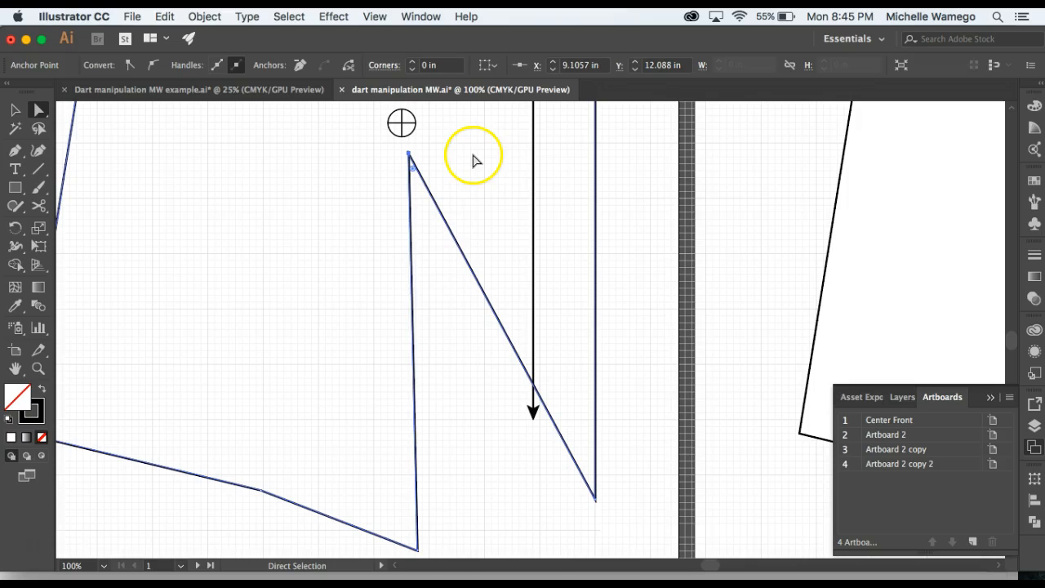
{"action": "left_click", "coordinate": [432, 309]}
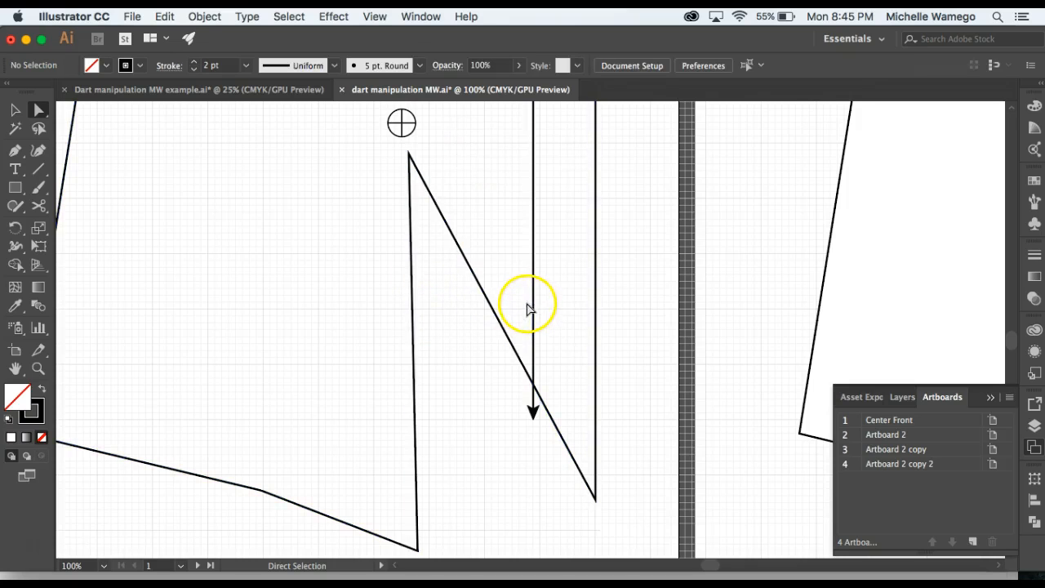
Shorten the grainline arrow on the Center Front Waist Dart bodice by raising its lower end clear of the dart leg, and deselect it.
{"action": "key", "text": "z"}
{"action": "left_click", "coordinate": [458, 311], "text": "alt"}
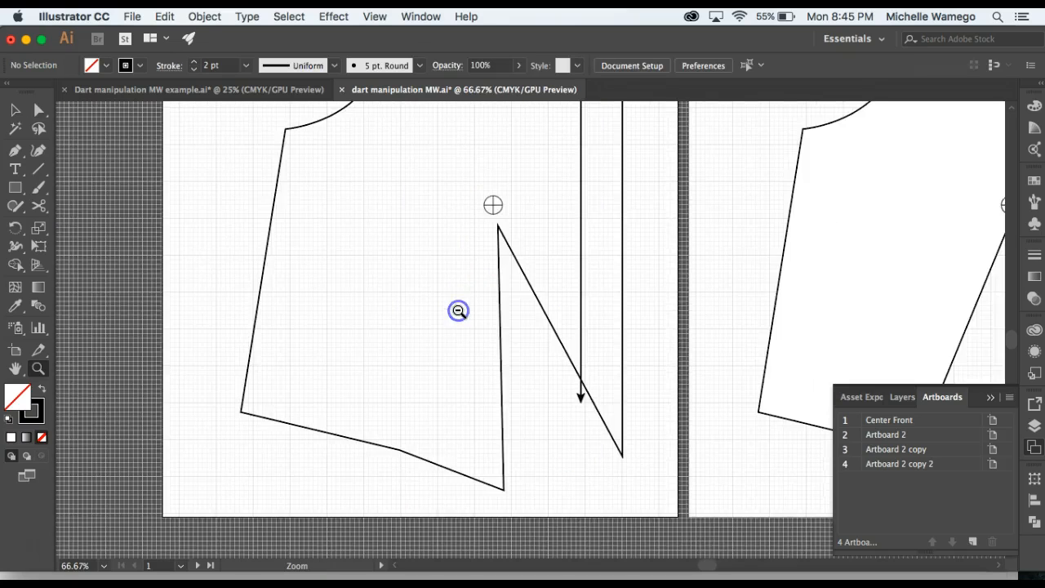
{"action": "left_click", "coordinate": [523, 319], "text": "alt"}
{"action": "left_click", "coordinate": [522, 322], "text": "alt"}
{"action": "key", "text": "space"}
{"action": "left_click_drag", "start_coordinate": [567, 285], "coordinate": [424, 306]}
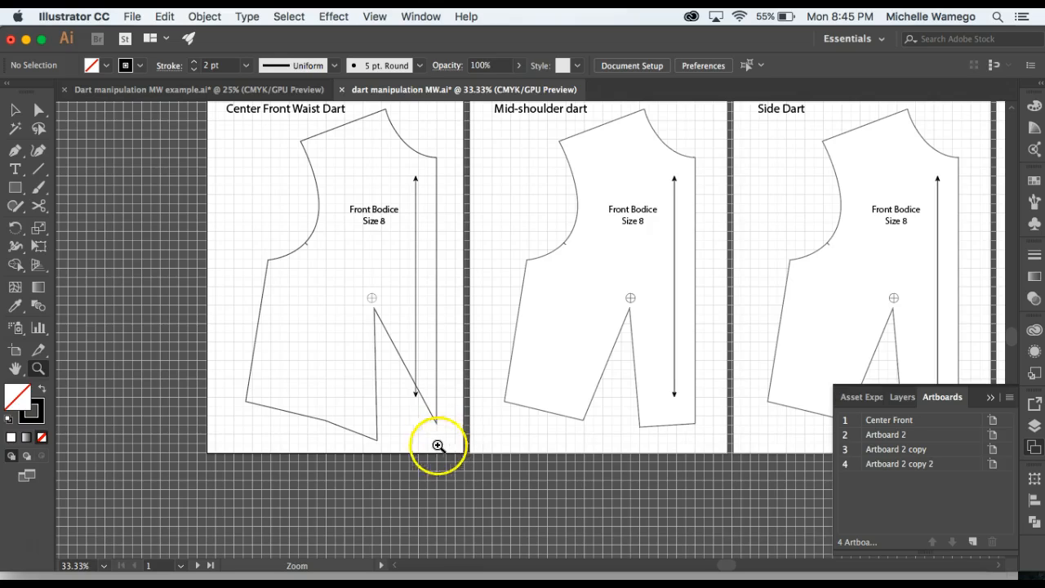
{"action": "left_click", "coordinate": [38, 110]}
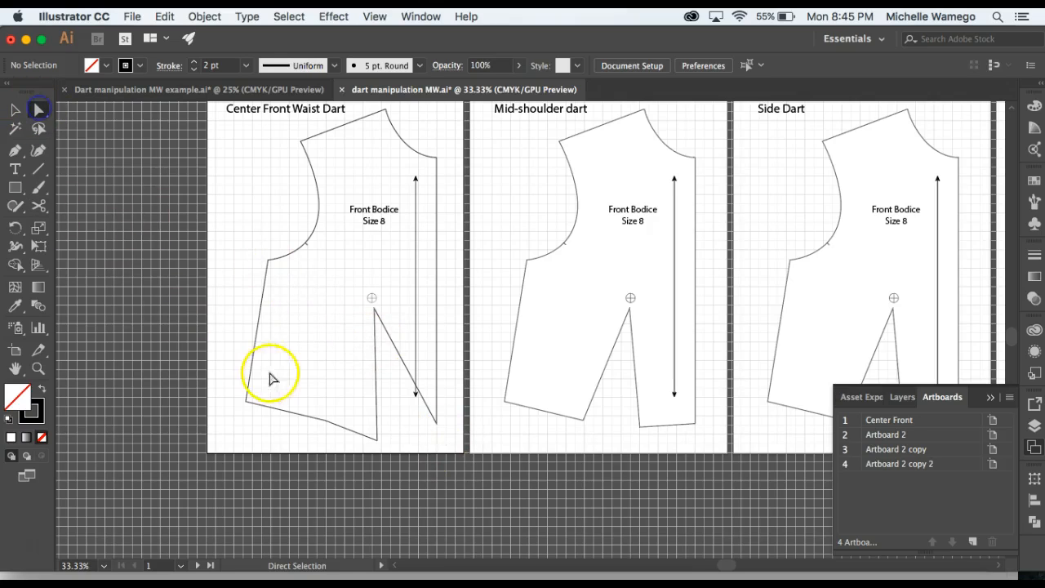
{"action": "left_click", "coordinate": [415, 396]}
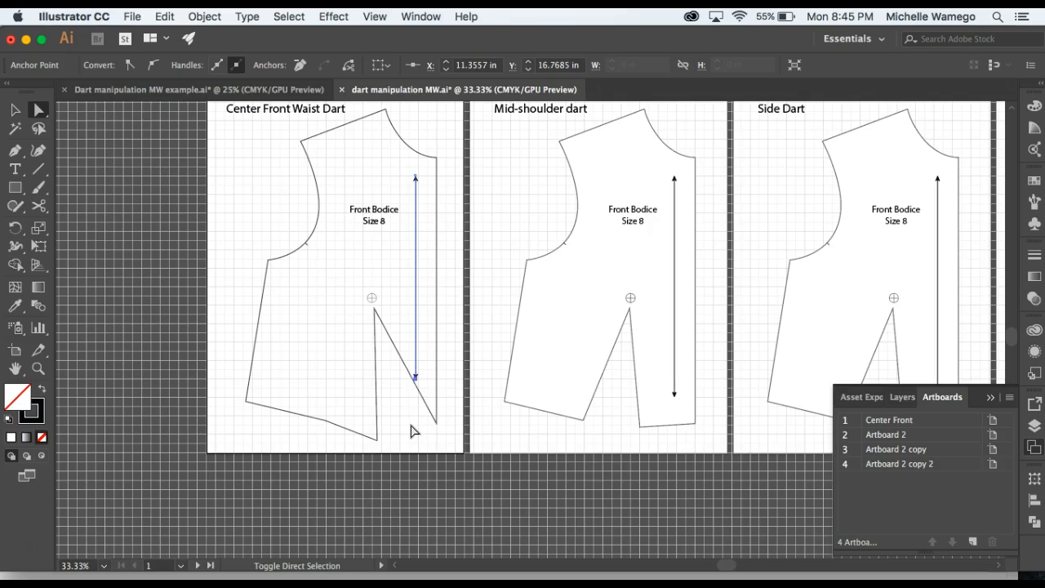
{"action": "left_click", "coordinate": [412, 431]}
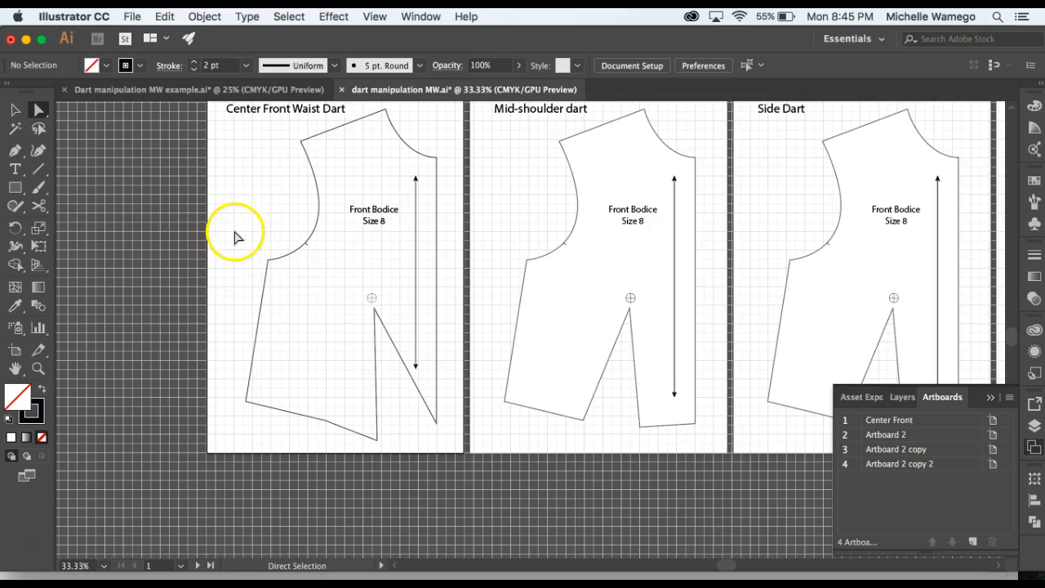
Give the Center Front Waist Dart bodice outline a solid white fill.
{"action": "left_click", "coordinate": [15, 109]}
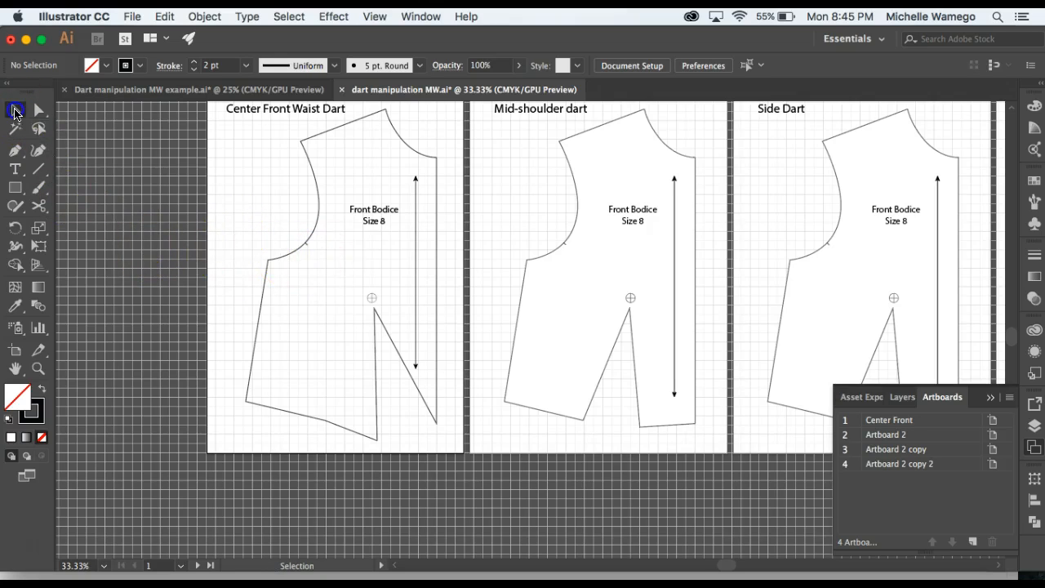
{"action": "left_click", "coordinate": [287, 259]}
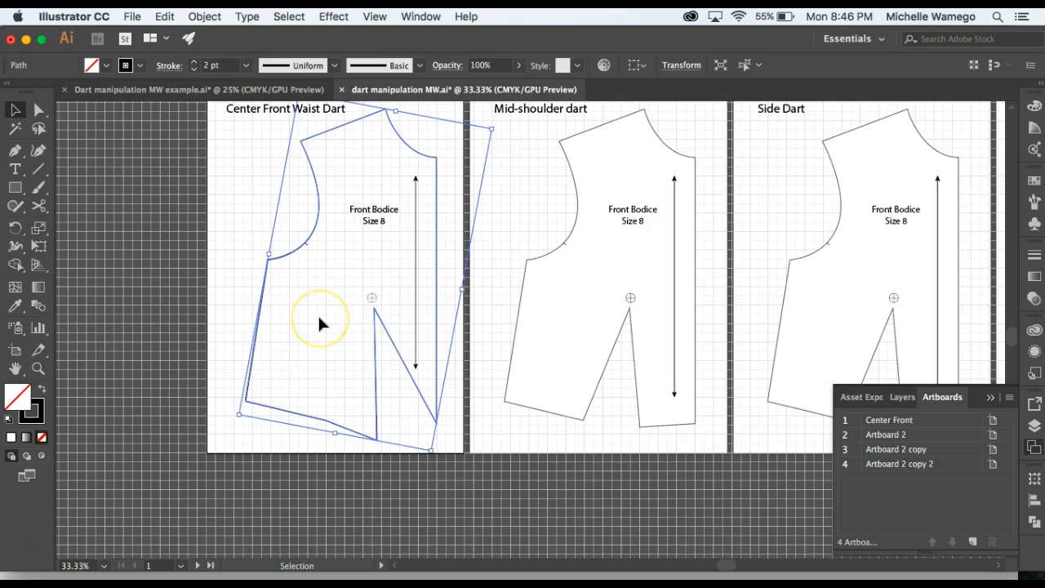
{"action": "left_click", "coordinate": [10, 438]}
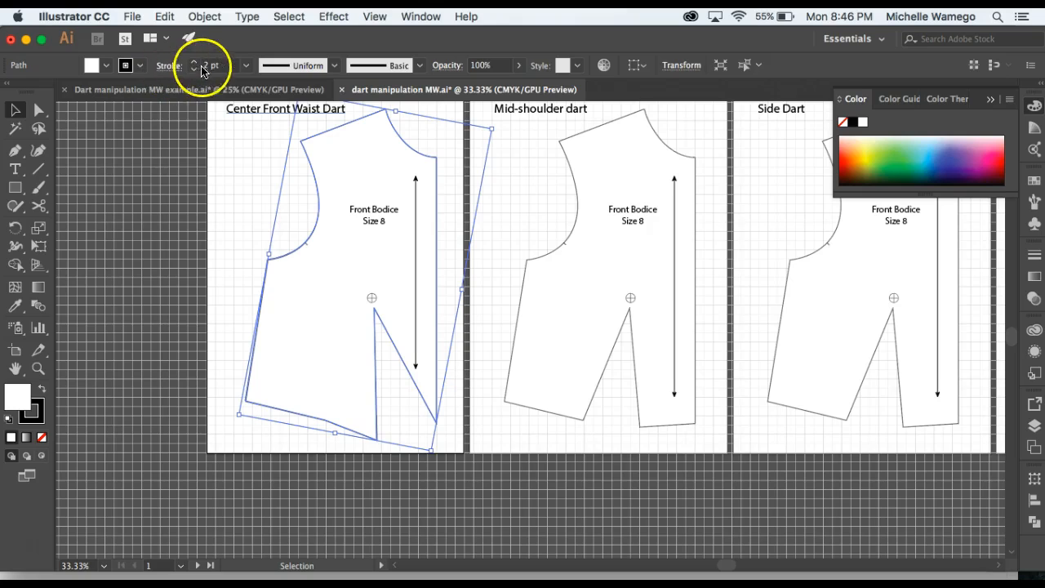
Offset the bodice outline outward by 0.5 in with miter joins for the seam allowance, and deselect it.
{"action": "left_click", "coordinate": [238, 160]}
{"action": "left_click_drag", "start_coordinate": [227, 177], "coordinate": [287, 263]}
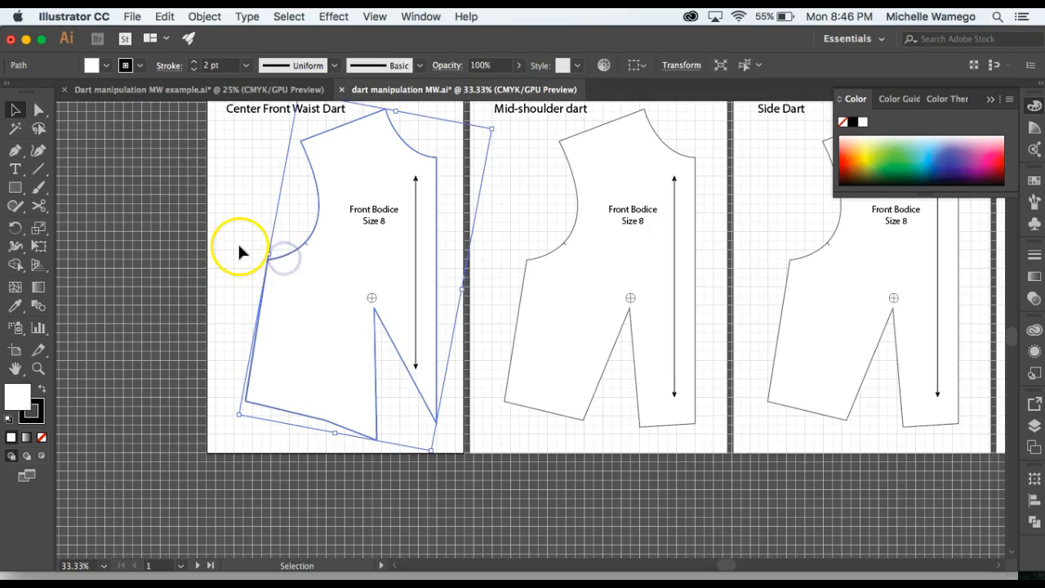
{"action": "left_click", "coordinate": [205, 16]}
{"action": "mouse_move", "coordinate": [318, 329]}
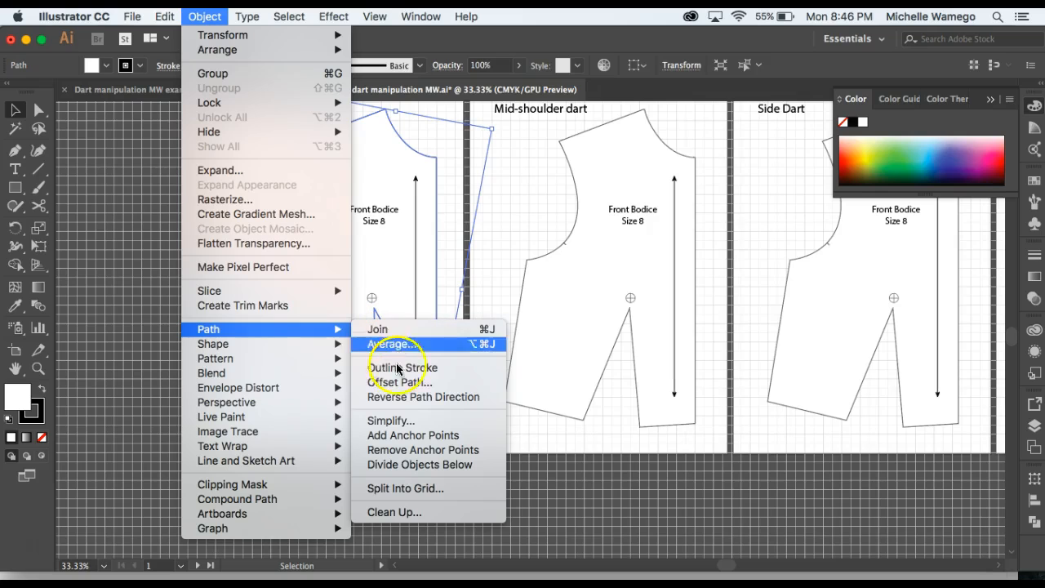
{"action": "left_click", "coordinate": [402, 387]}
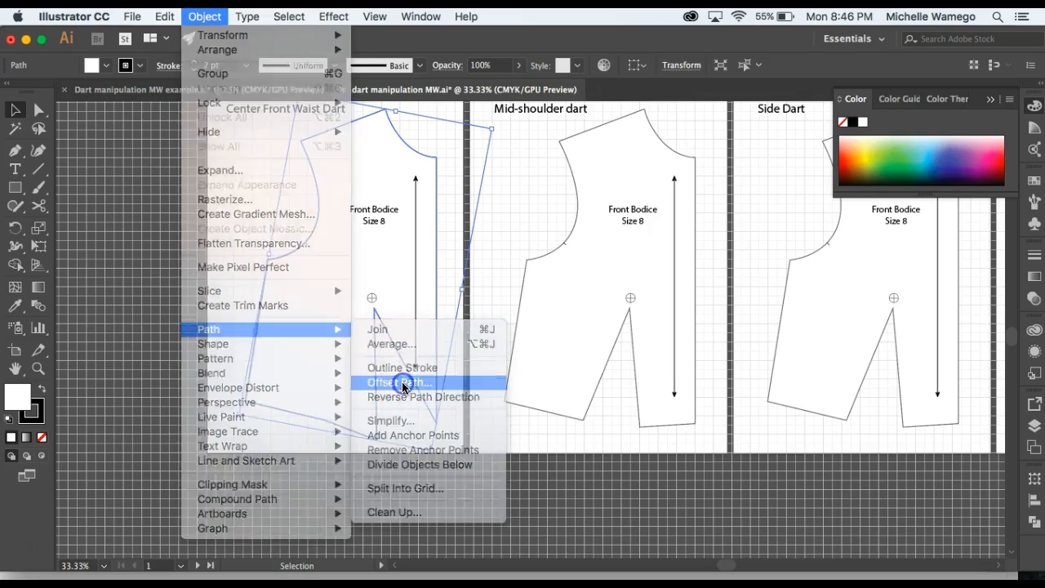
{"action": "left_click_drag", "start_coordinate": [509, 139], "coordinate": [660, 137]}
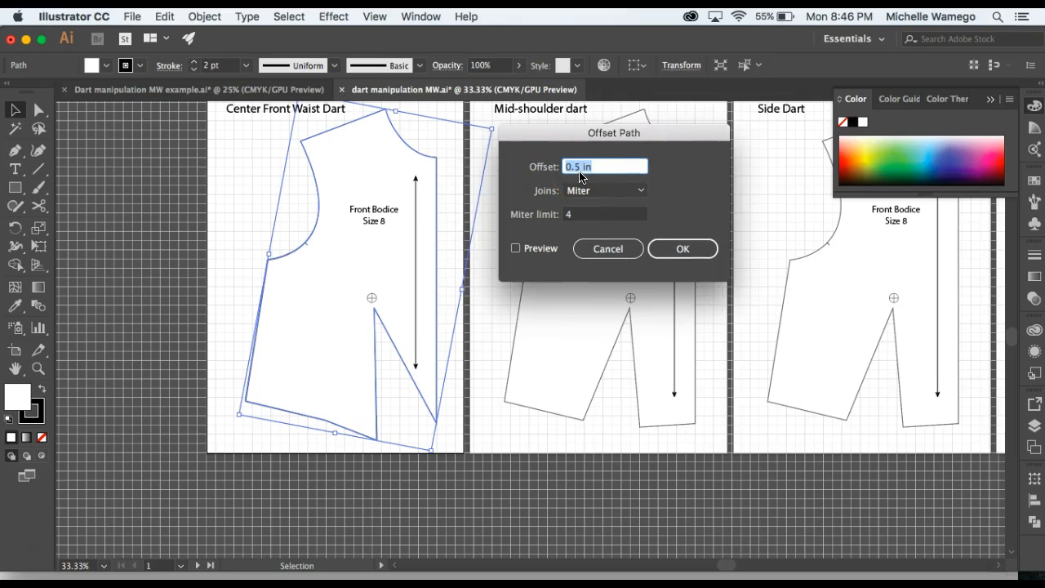
{"action": "left_click", "coordinate": [684, 249]}
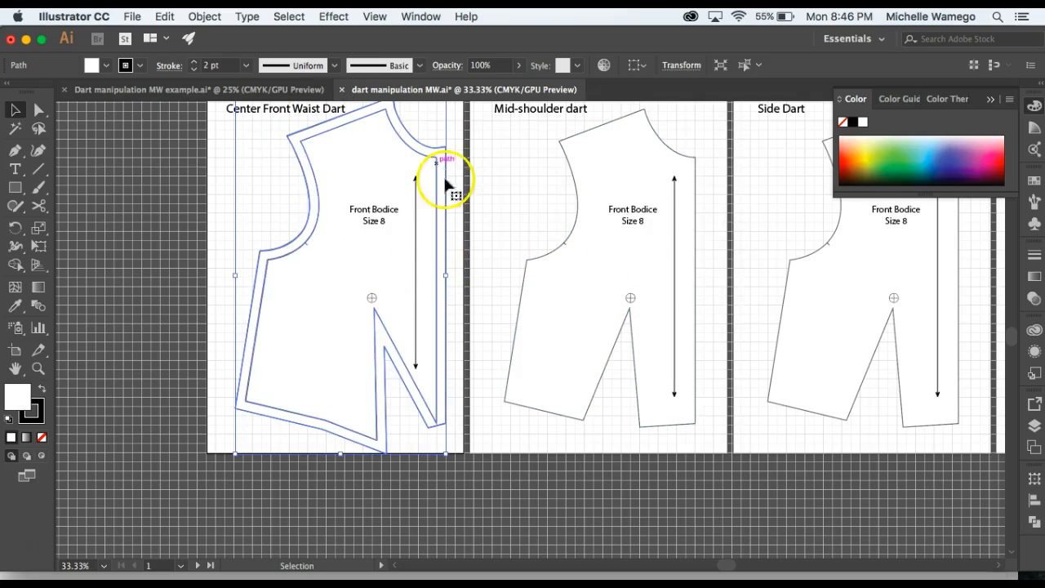
{"action": "left_click", "coordinate": [218, 282]}
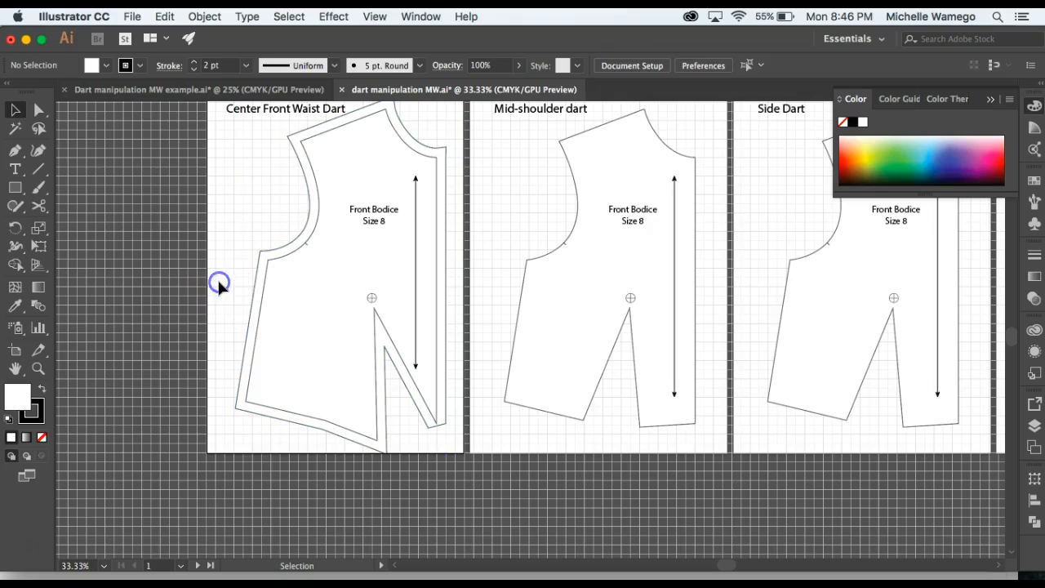
Turn the inner bodice outline into a dashed stitching line with 12 pt dashes, and deselect it.
{"action": "left_click", "coordinate": [269, 280]}
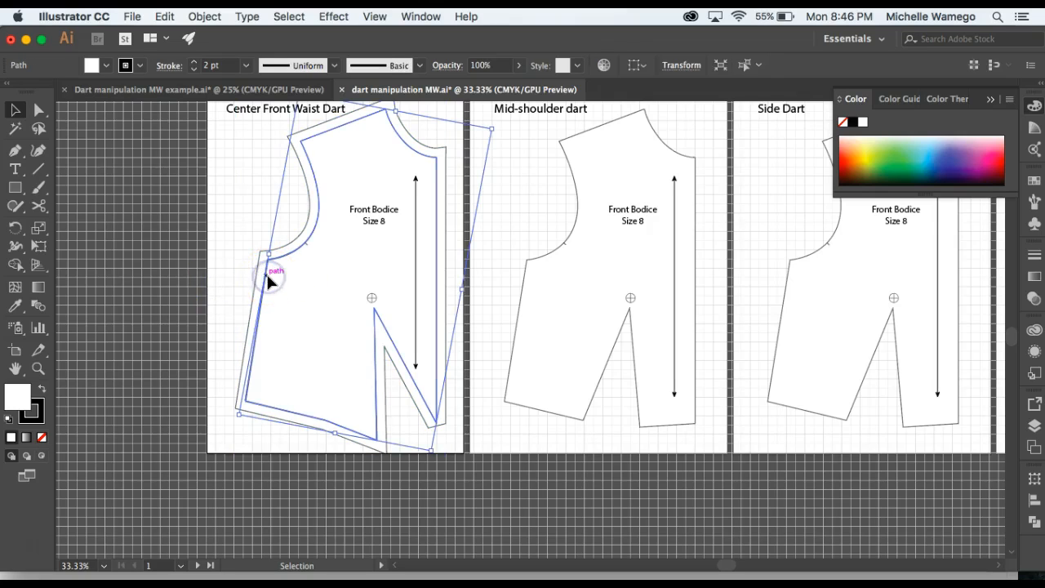
{"action": "left_click", "coordinate": [354, 267]}
{"action": "left_click", "coordinate": [1035, 258]}
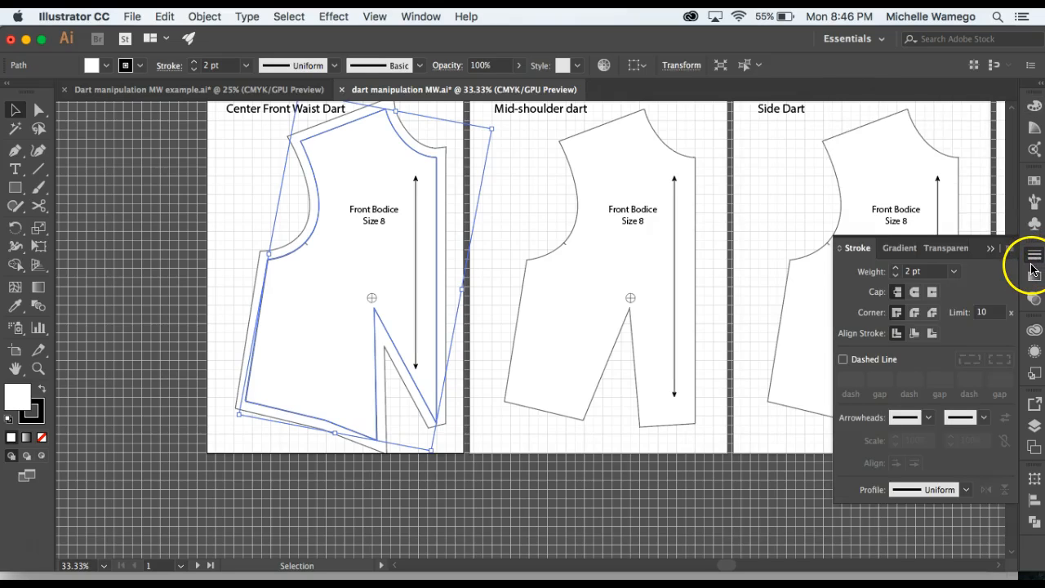
{"action": "left_click", "coordinate": [844, 360]}
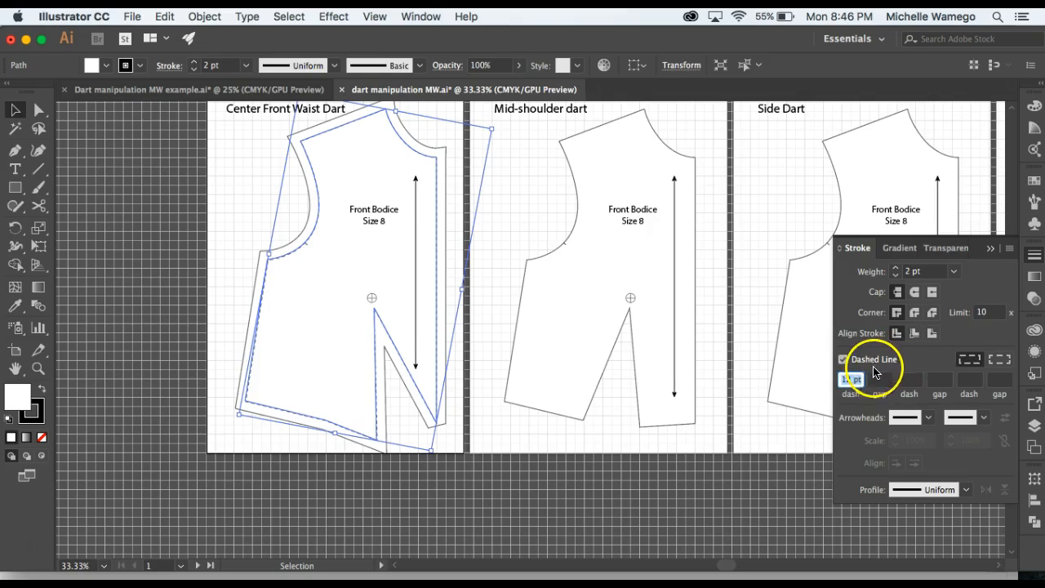
{"action": "left_click", "coordinate": [519, 446]}
{"action": "left_click", "coordinate": [517, 445]}
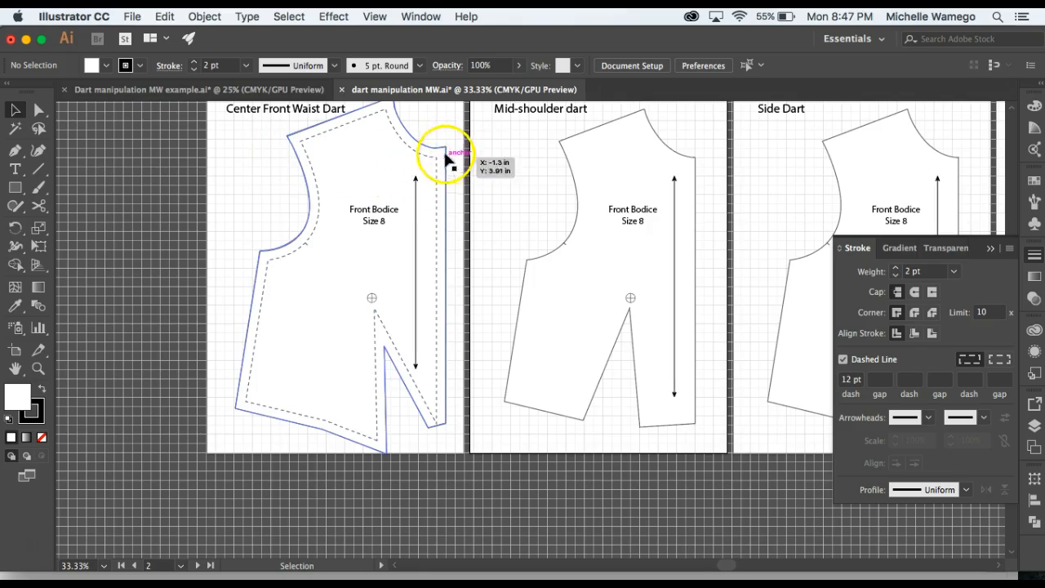
{"action": "left_click", "coordinate": [458, 379]}
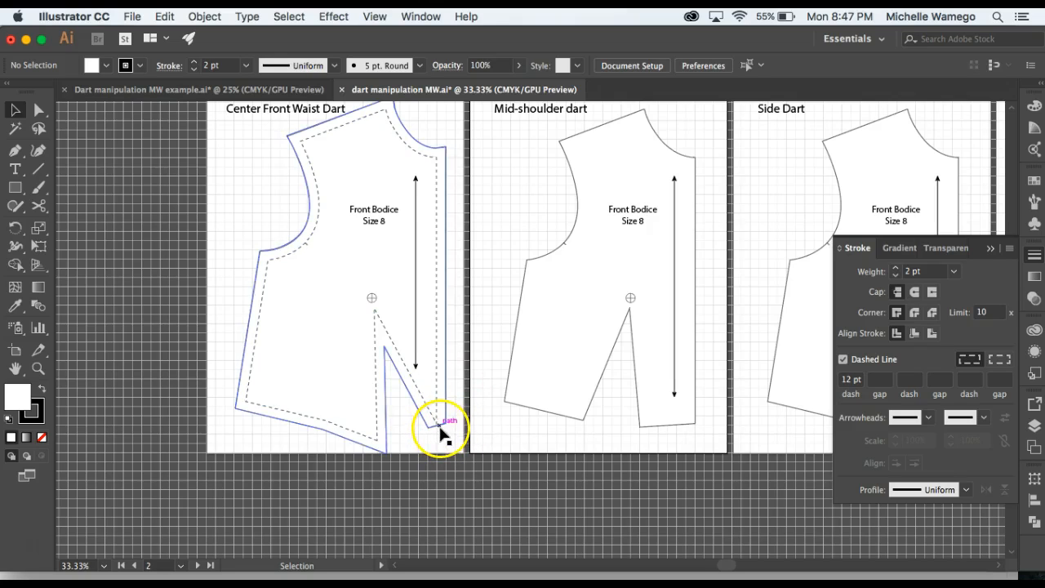
Select the two seam allowance corners below the center front dart point and move them down about 0.46 in.
{"action": "left_click", "coordinate": [38, 368]}
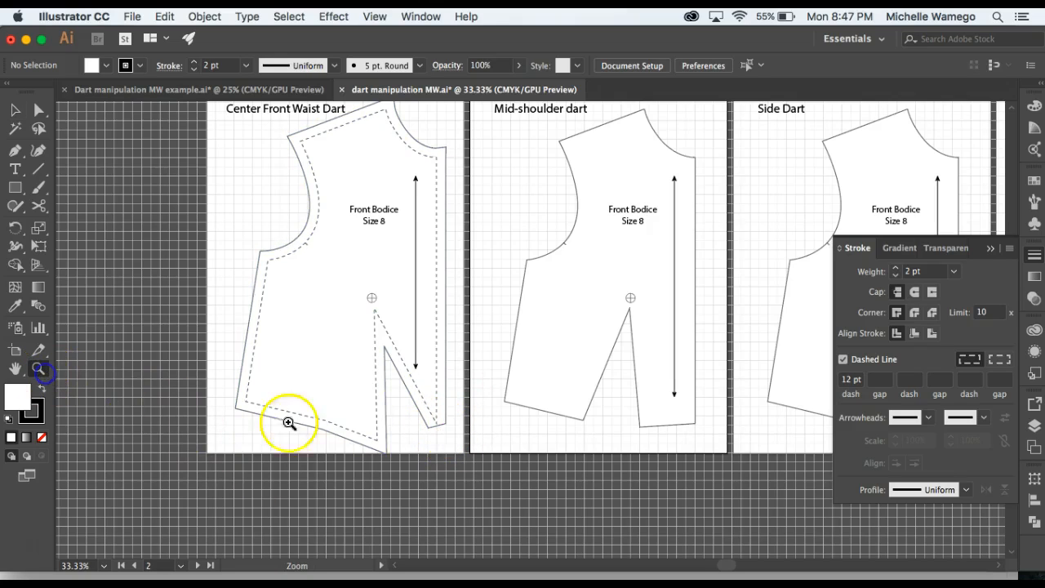
{"action": "left_click", "coordinate": [450, 435]}
{"action": "left_click", "coordinate": [517, 338]}
{"action": "left_click", "coordinate": [549, 311]}
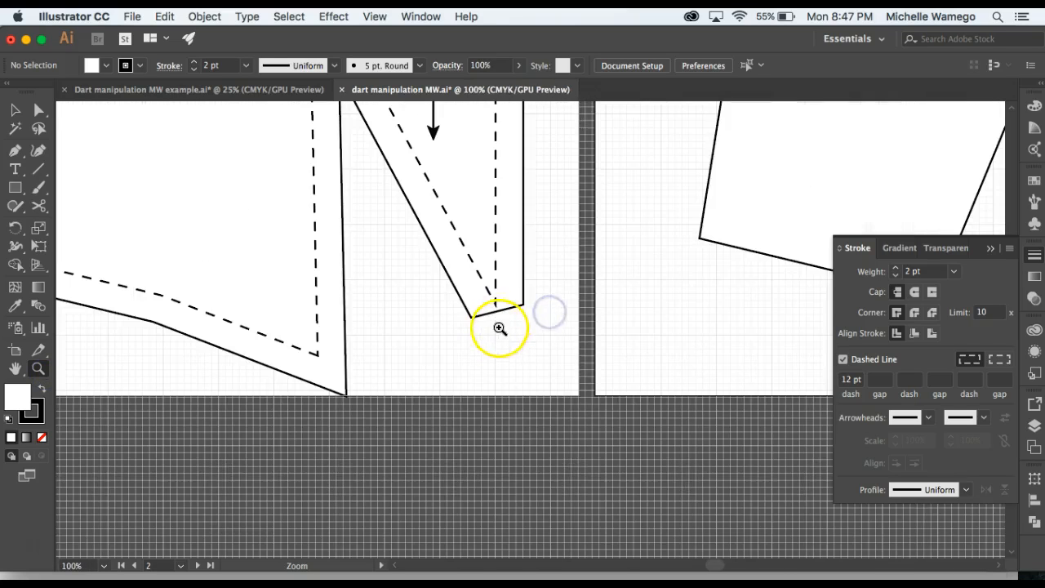
{"action": "left_click", "coordinate": [38, 109]}
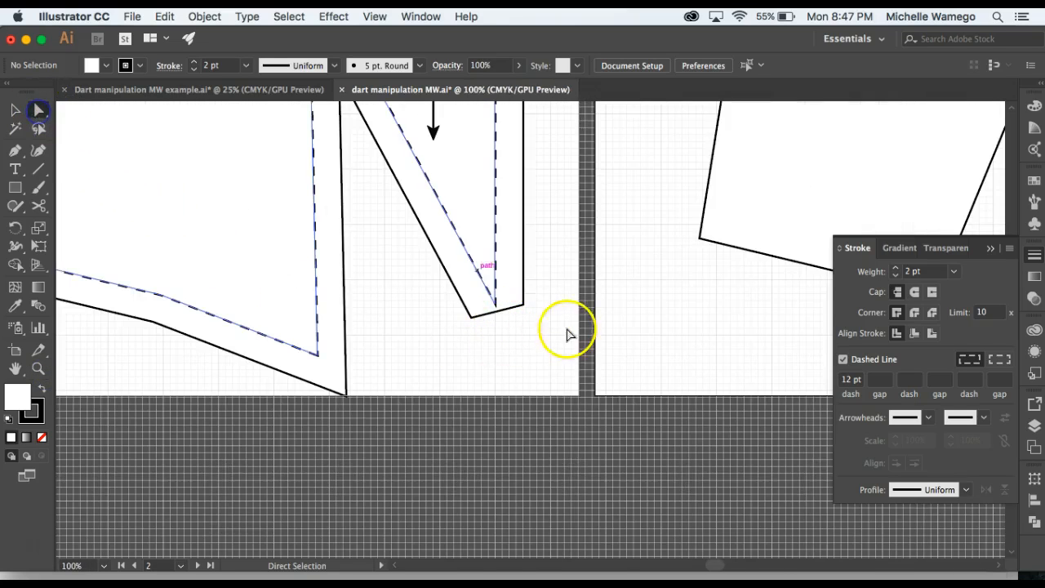
{"action": "left_click", "coordinate": [469, 318]}
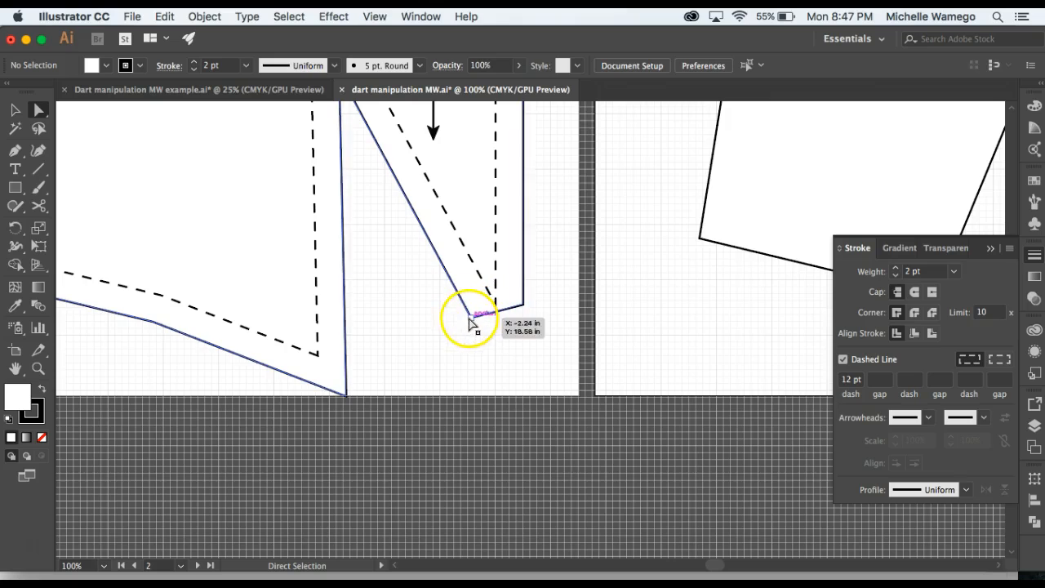
{"action": "left_click", "coordinate": [525, 305]}
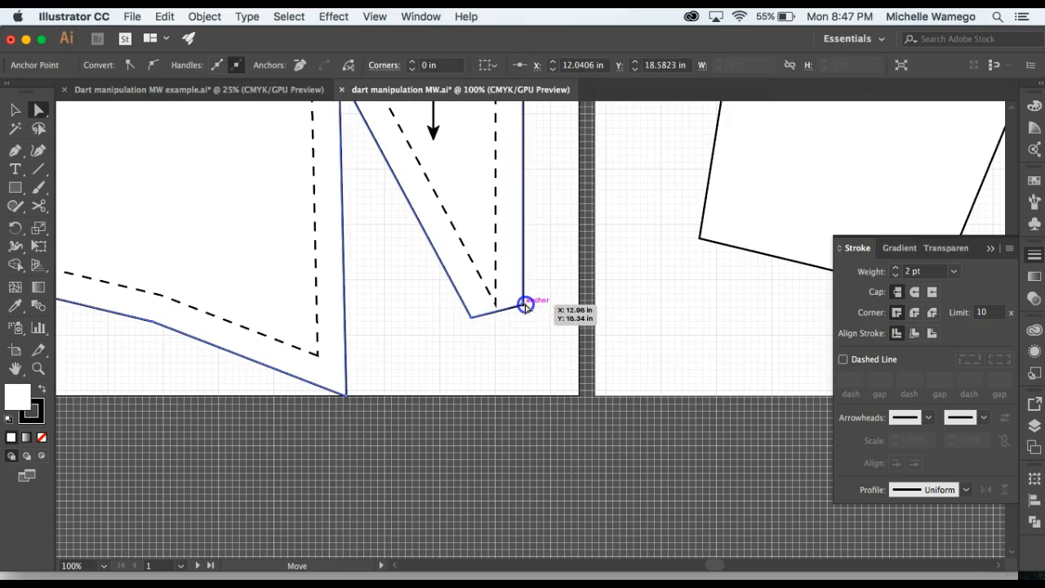
{"action": "left_click", "coordinate": [471, 319], "text": "shift"}
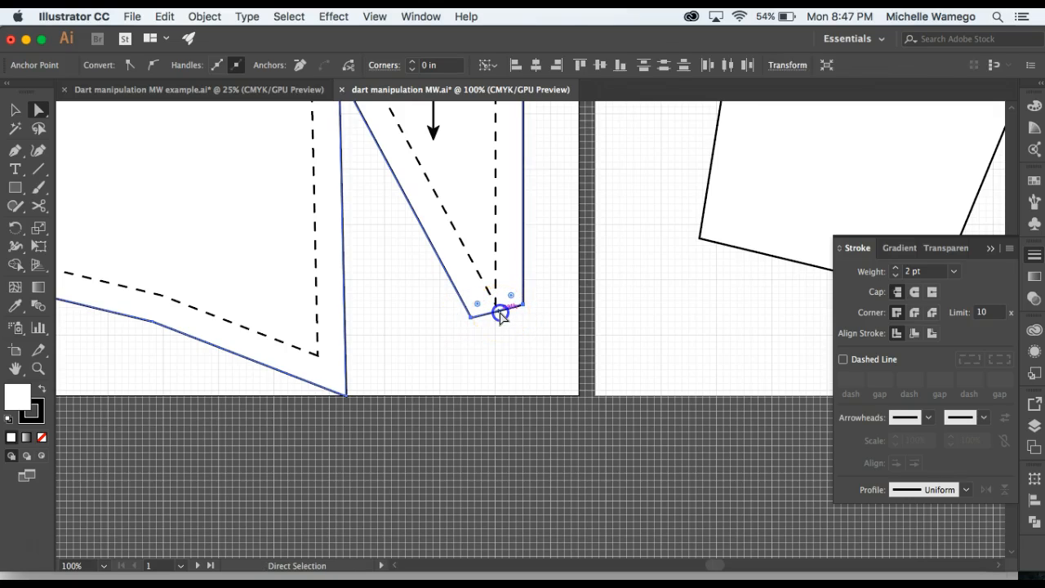
{"action": "left_click_drag", "start_coordinate": [500, 316], "coordinate": [502, 339]}
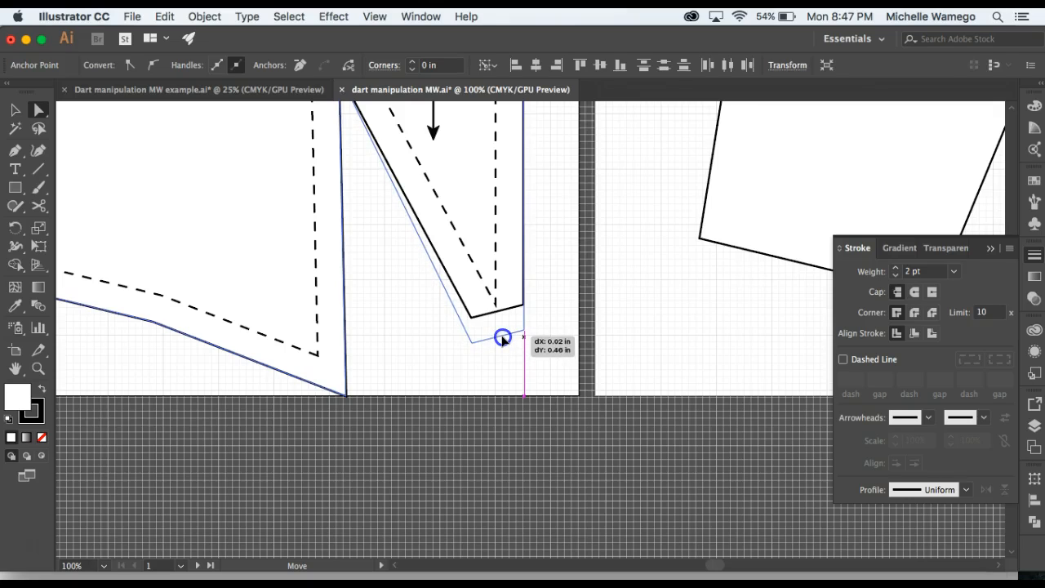
Nudge the seam allowance corner nearest the dart opening up and toward center front so its edge runs parallel to the dashed dart leg.
{"action": "left_click_drag", "start_coordinate": [502, 339], "coordinate": [474, 348]}
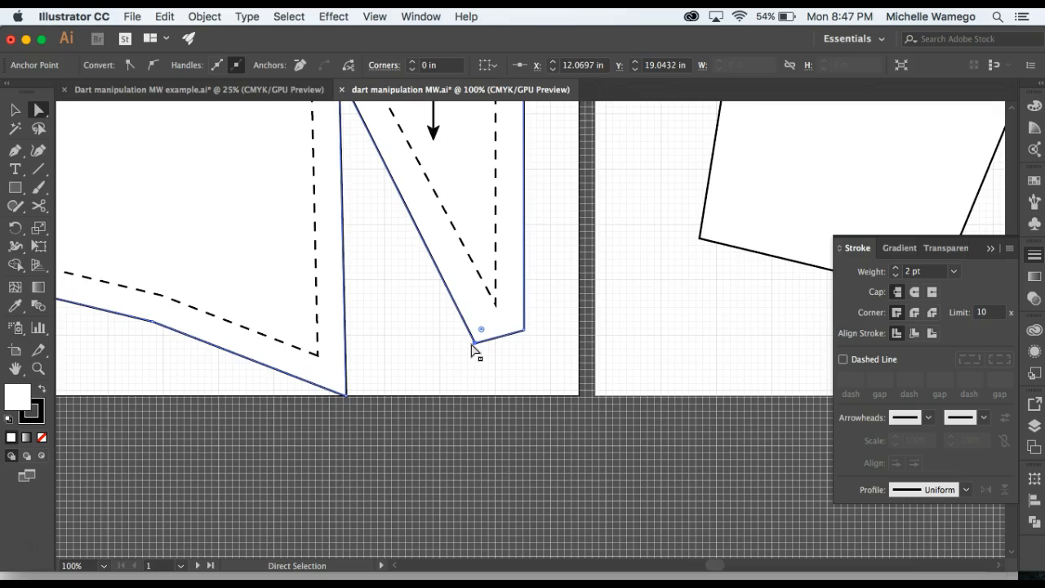
{"action": "key", "text": "Up"}
{"action": "key", "text": "Up"}
{"action": "key", "text": "Right"}
{"action": "key", "text": "Right"}
{"action": "key", "text": "Right"}
{"action": "key", "text": "Right"}
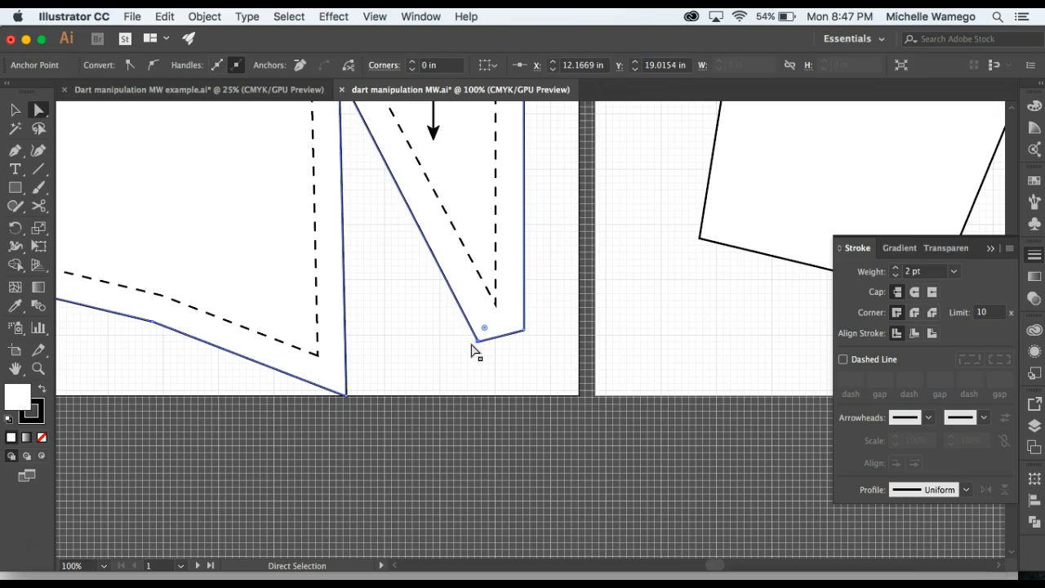
{"action": "key", "text": "Right"}
{"action": "key", "text": "Right"}
{"action": "key", "text": "Right"}
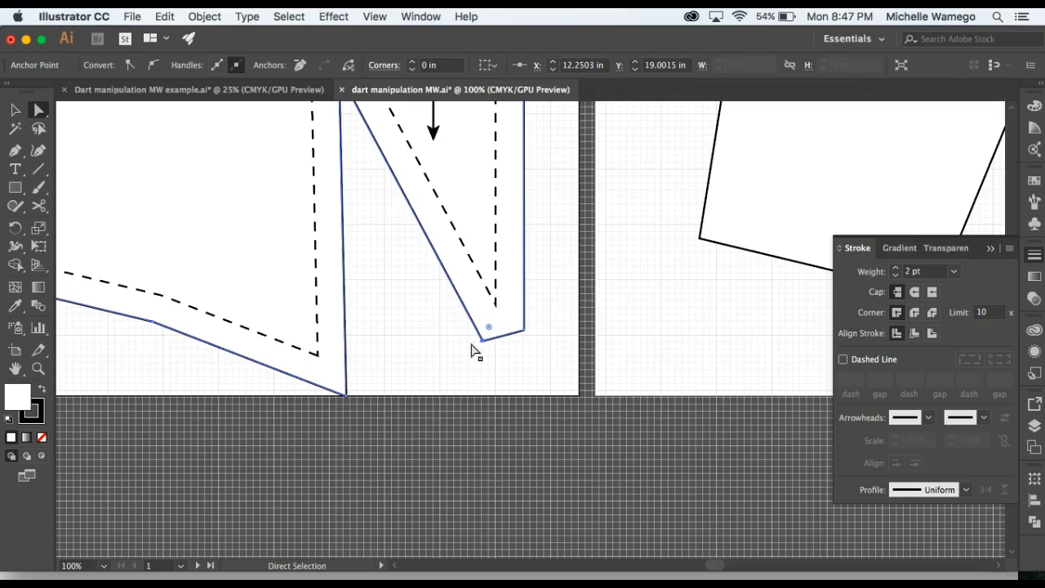
{"action": "key", "text": "Up"}
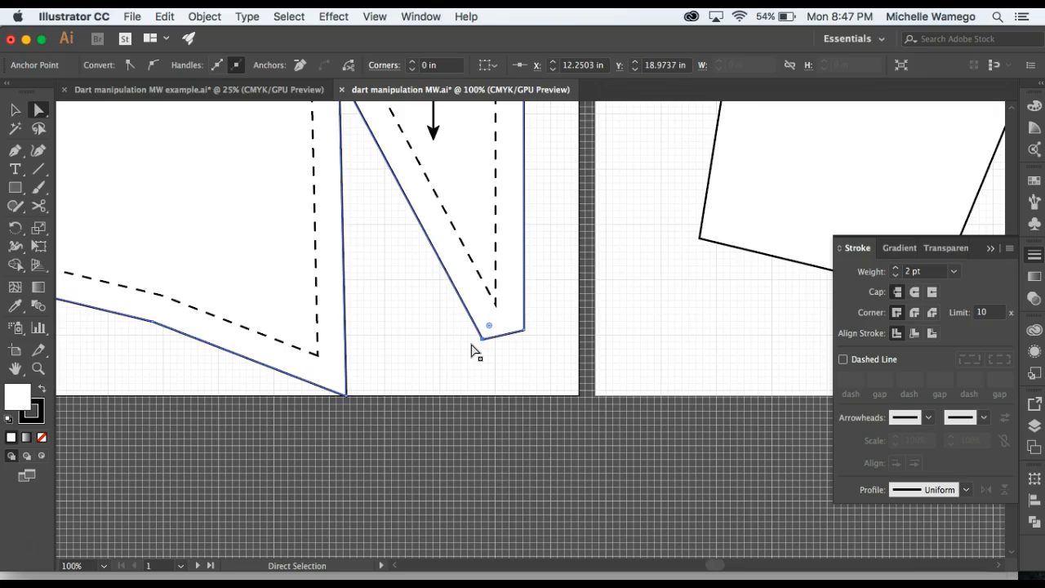
Group the Center Front Waist Dart bodice's seam allowance outline, dashed stitching line, grainline, label and bust point mark without the artboard title, and deselect the group.
{"action": "left_click", "coordinate": [472, 350]}
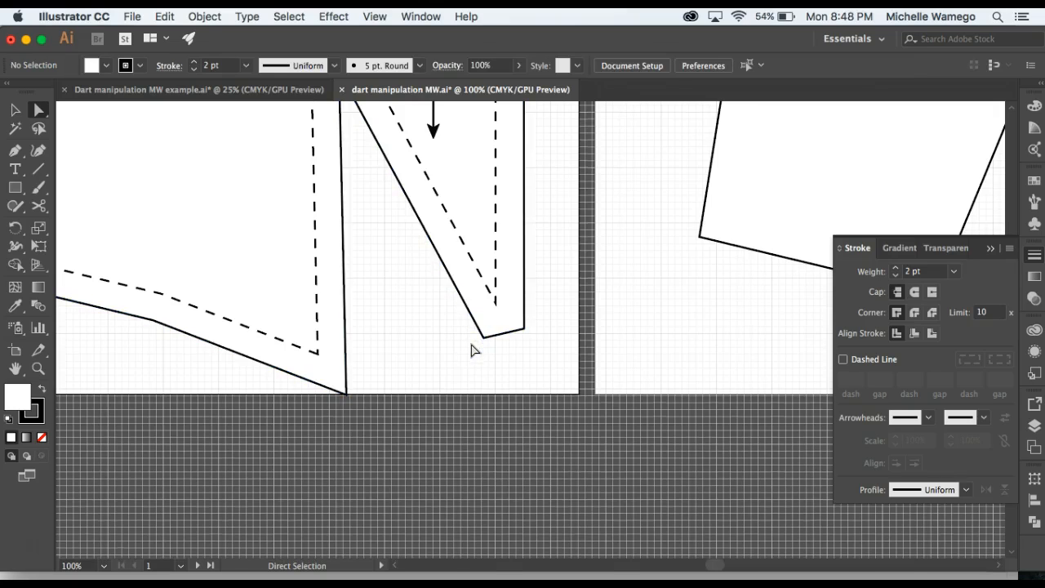
{"action": "key", "text": "z"}
{"action": "left_click", "coordinate": [399, 310], "text": "alt"}
{"action": "left_click", "coordinate": [505, 292], "text": "alt"}
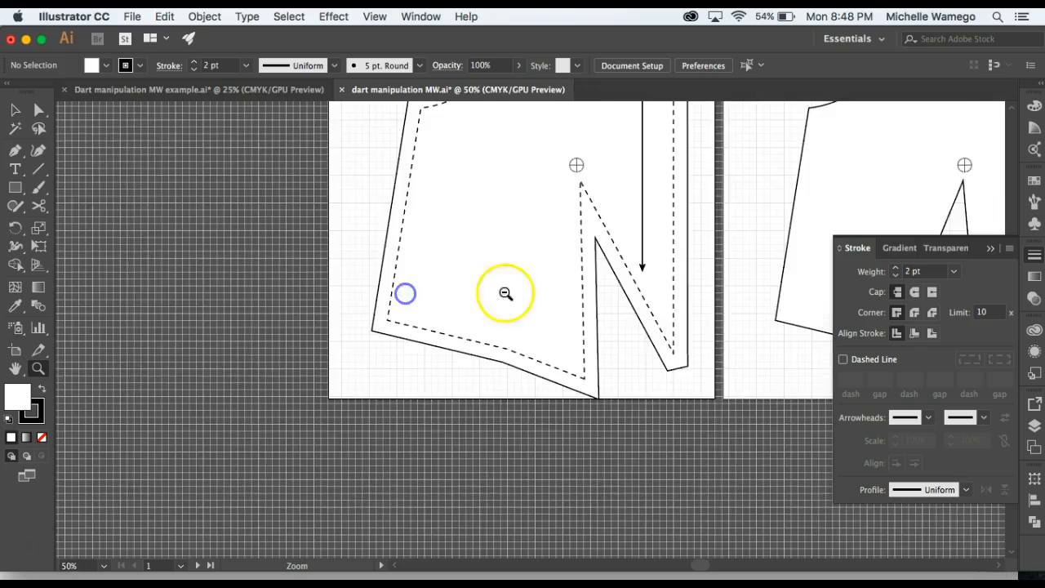
{"action": "left_click", "coordinate": [555, 294], "text": "alt"}
{"action": "left_click", "coordinate": [555, 294], "text": "alt"}
{"action": "key", "text": "space"}
{"action": "left_click_drag", "start_coordinate": [566, 273], "coordinate": [375, 277]}
{"action": "left_click", "coordinate": [15, 110]}
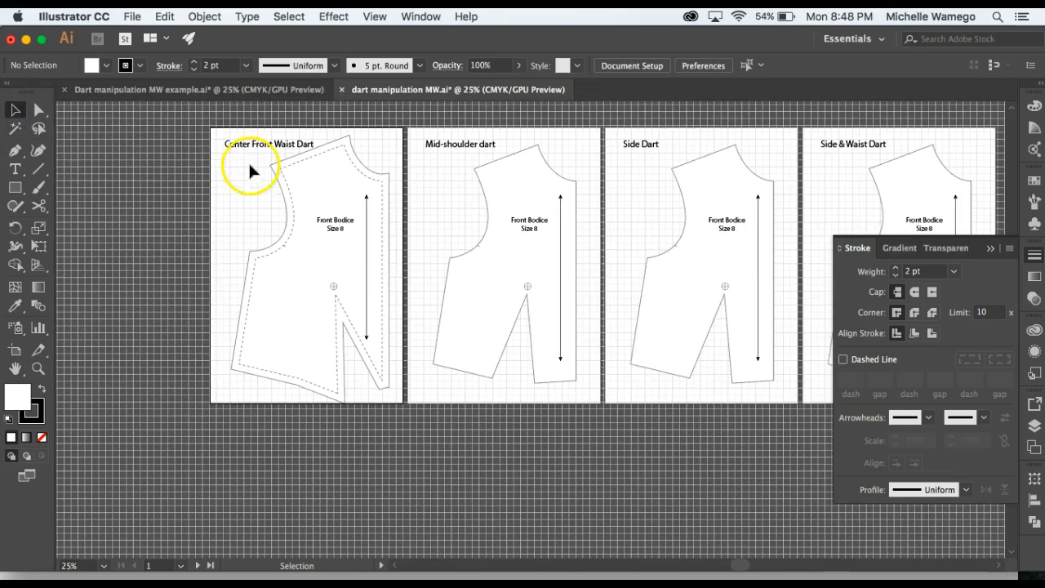
{"action": "left_click_drag", "start_coordinate": [244, 156], "coordinate": [400, 410]}
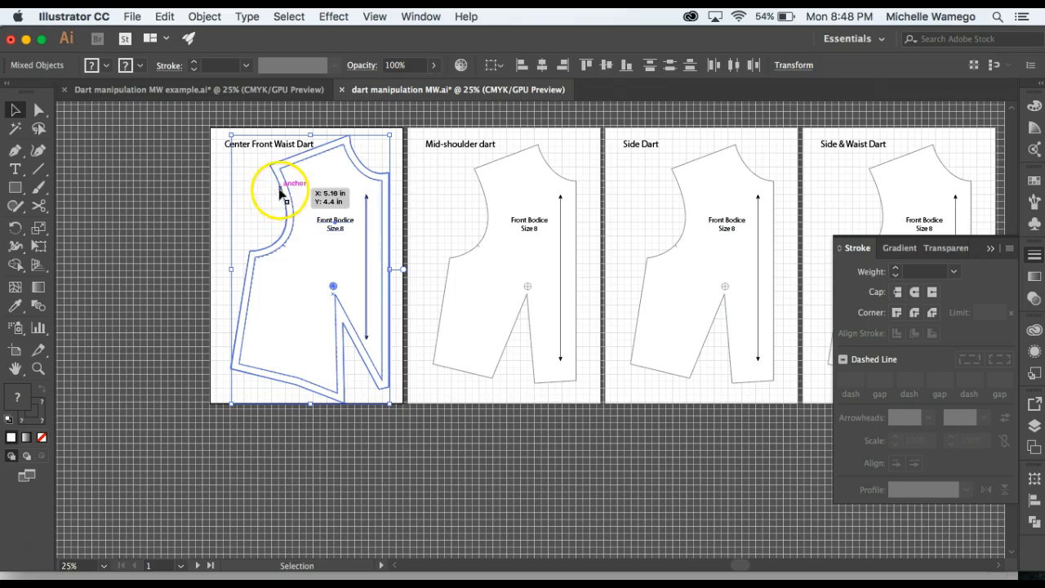
{"action": "left_click", "coordinate": [207, 22]}
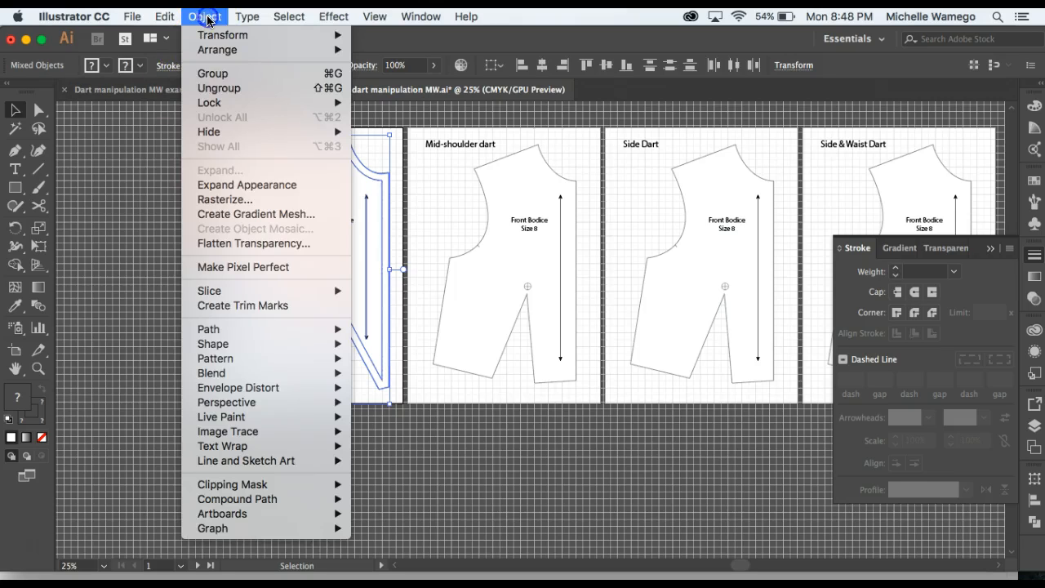
{"action": "left_click", "coordinate": [223, 75]}
{"action": "left_click", "coordinate": [204, 193]}
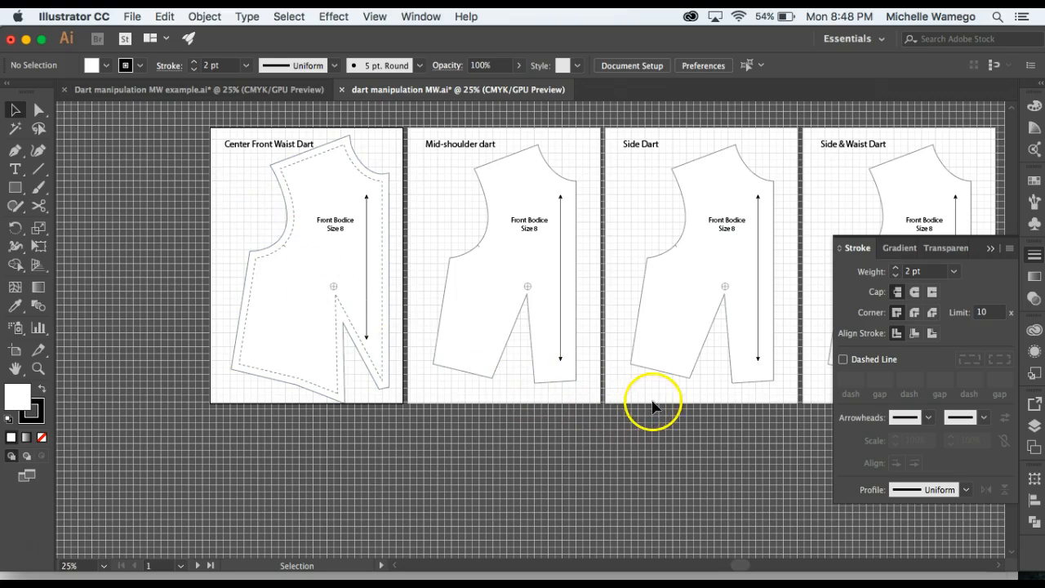
{"action": "key", "text": "space"}
{"action": "left_click_drag", "start_coordinate": [681, 392], "coordinate": [566, 398]}
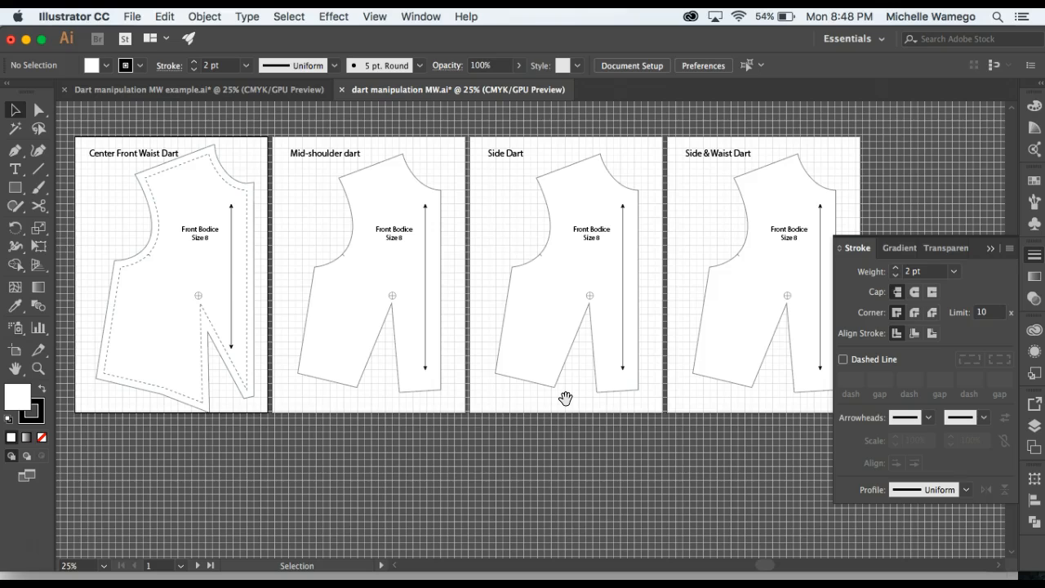